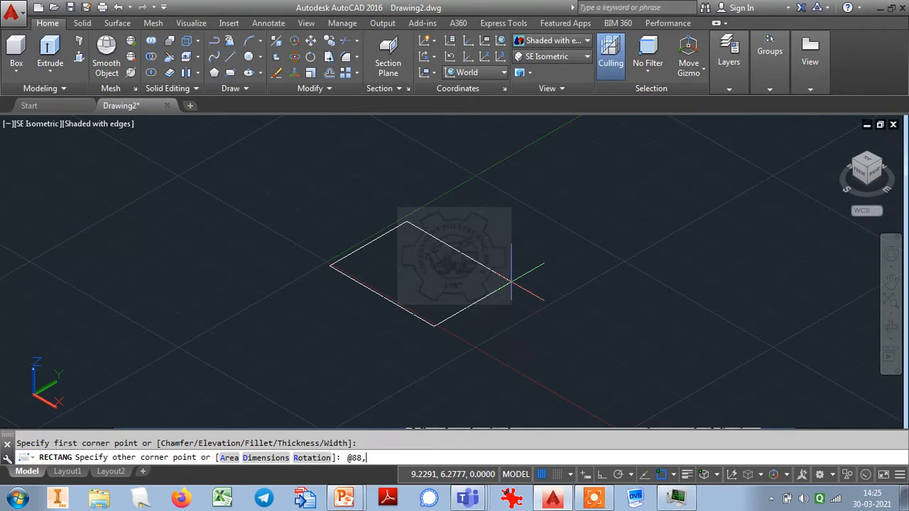
pyautogui.press('Return')
pyautogui.write('z')
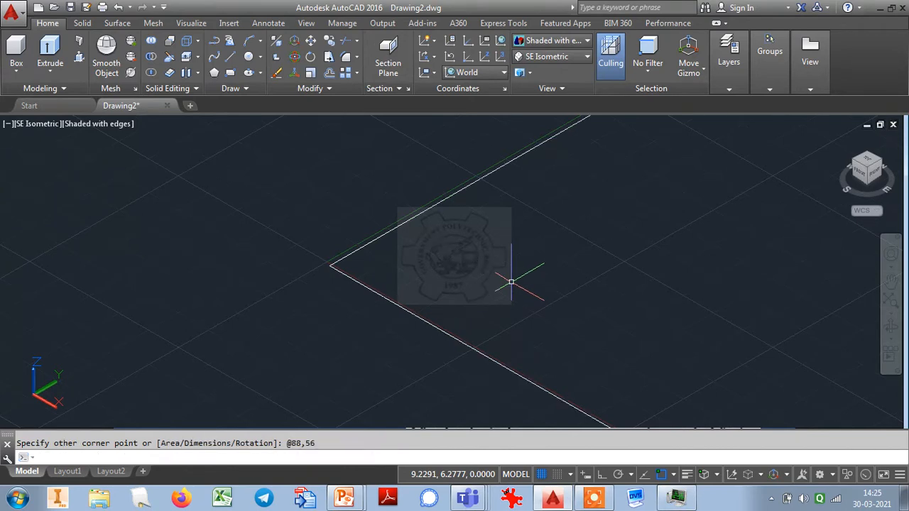
pyautogui.press('Return')
pyautogui.write('e')
pyautogui.press('Return')
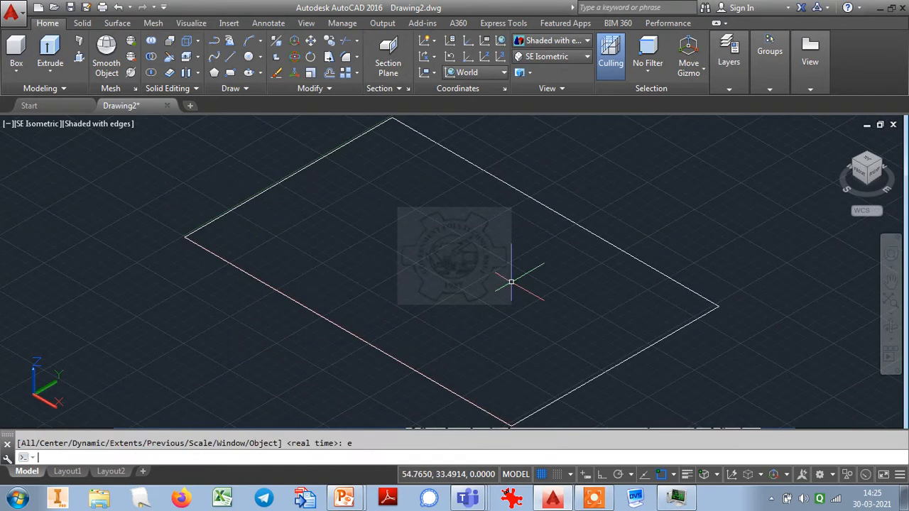
pyautogui.press('Escape')
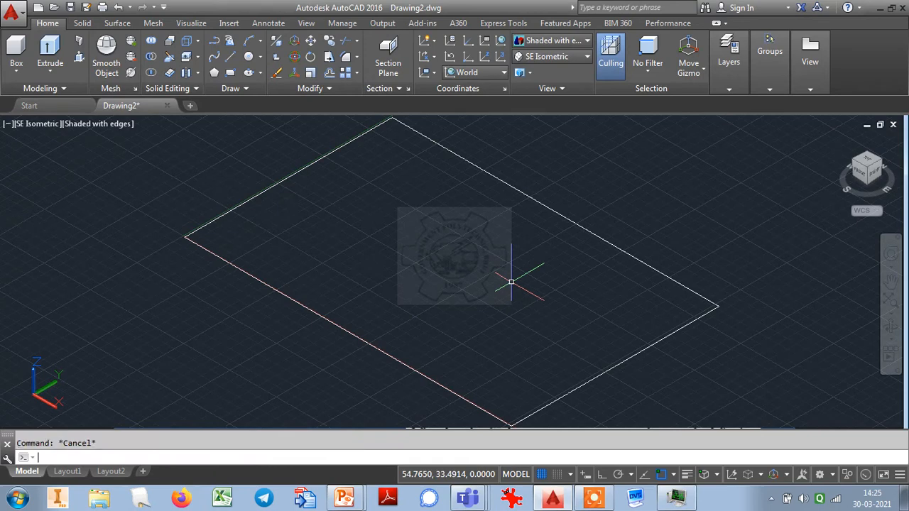
pyautogui.scroll(-2, 508, 284)
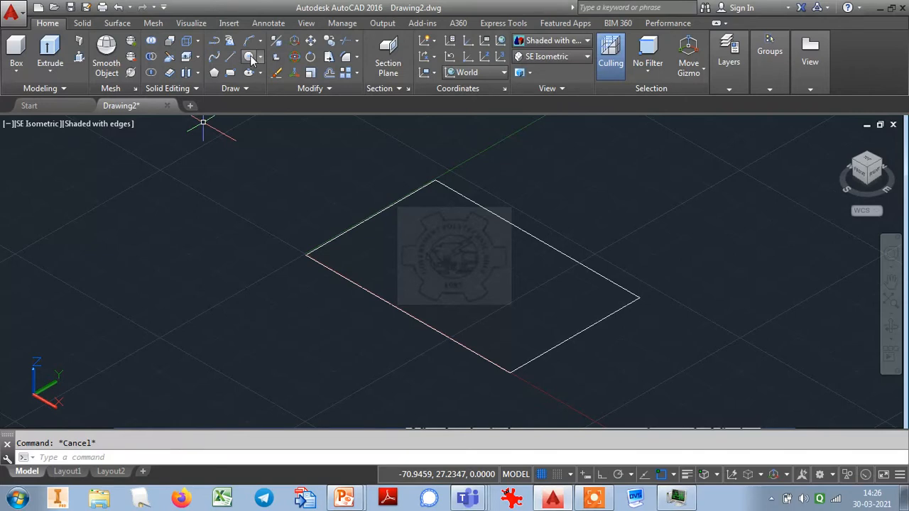
# Draw a 10 mm diameter circle centred on the rectangle's far corner along the X axis.
pyautogui.click(250, 55)
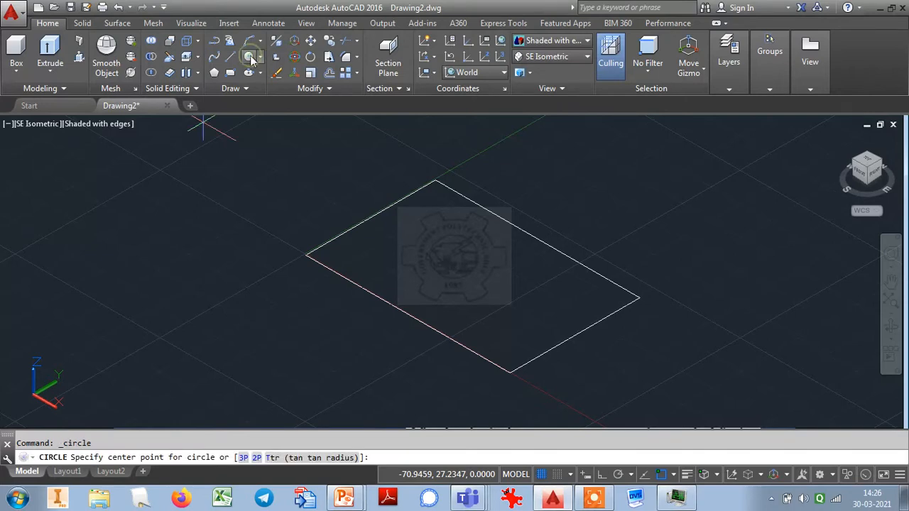
pyautogui.click(509, 372)
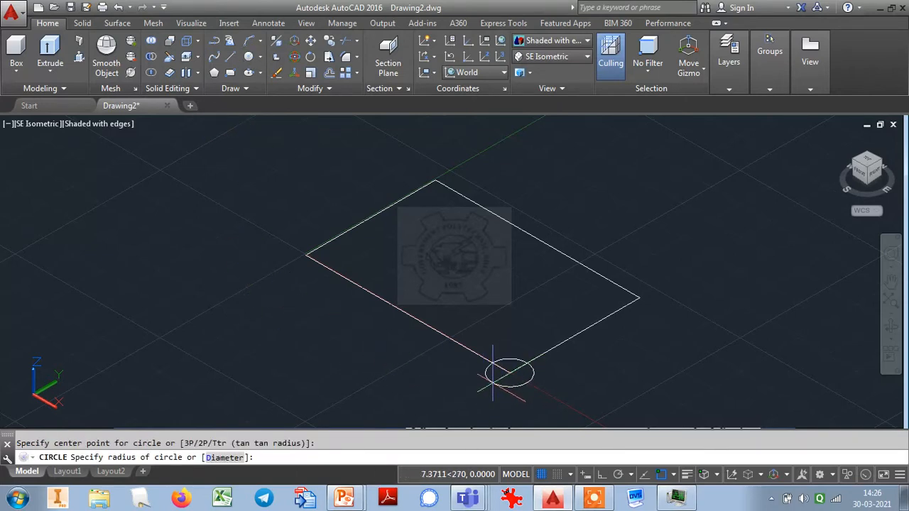
pyautogui.write('d')
pyautogui.press('Return')
pyautogui.write('10')
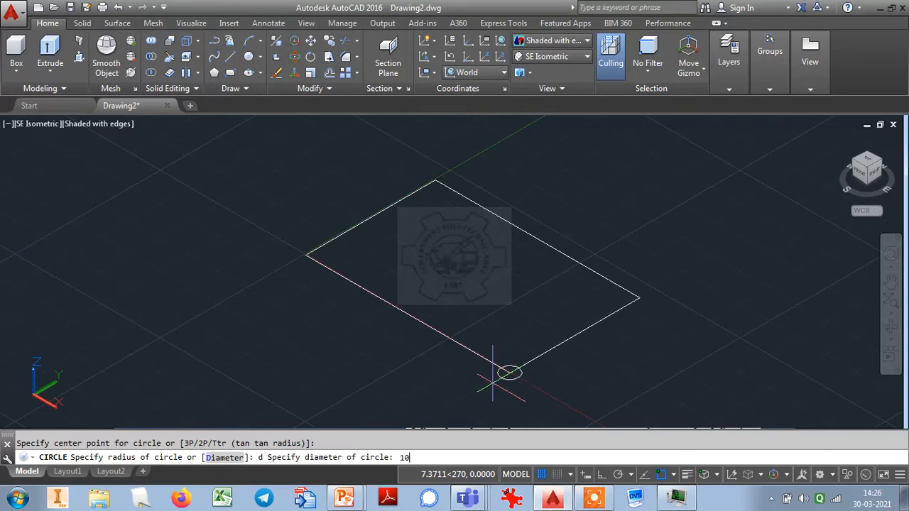
pyautogui.press('Return')
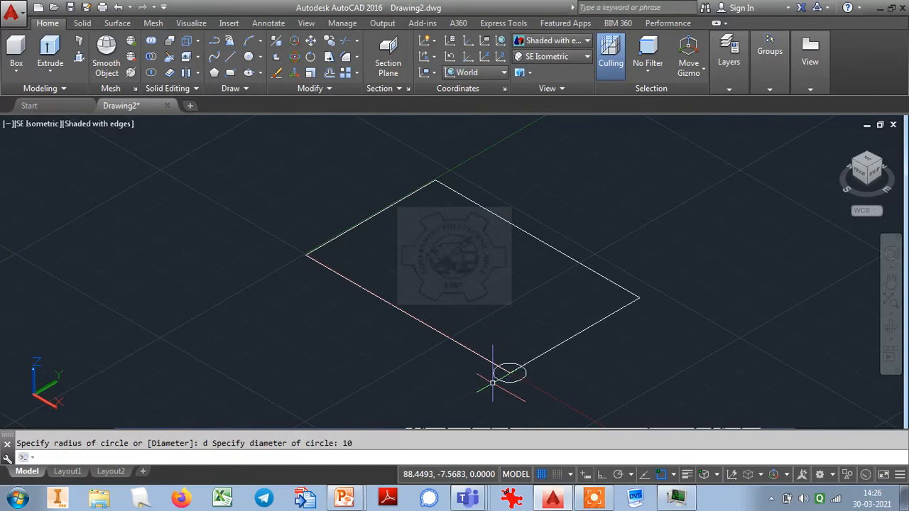
# Draw another 10 mm diameter circle centred on the rectangle corner diagonally opposite the origin.
pyautogui.press('Return')
pyautogui.click(641, 299)
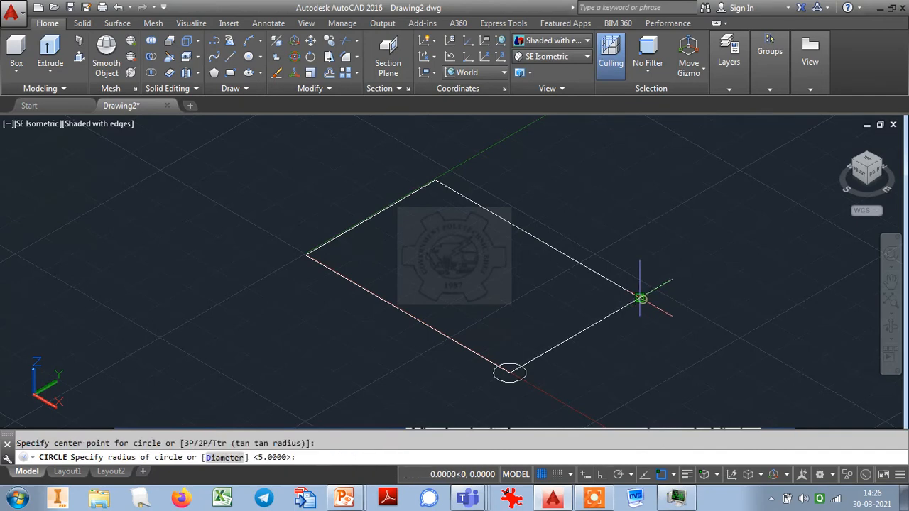
pyautogui.write('d')
pyautogui.press('Return')
pyautogui.write('10')
pyautogui.press('Return')
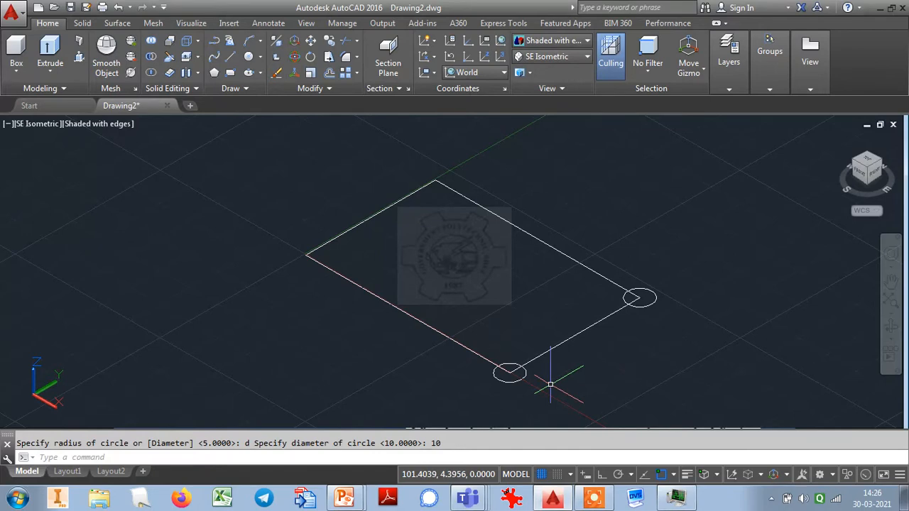
# Turn Ortho on and move the circle at the X-axis corner 20 mm along the short edge in the positive Y direction.
pyautogui.write('m')
pyautogui.press('Return')
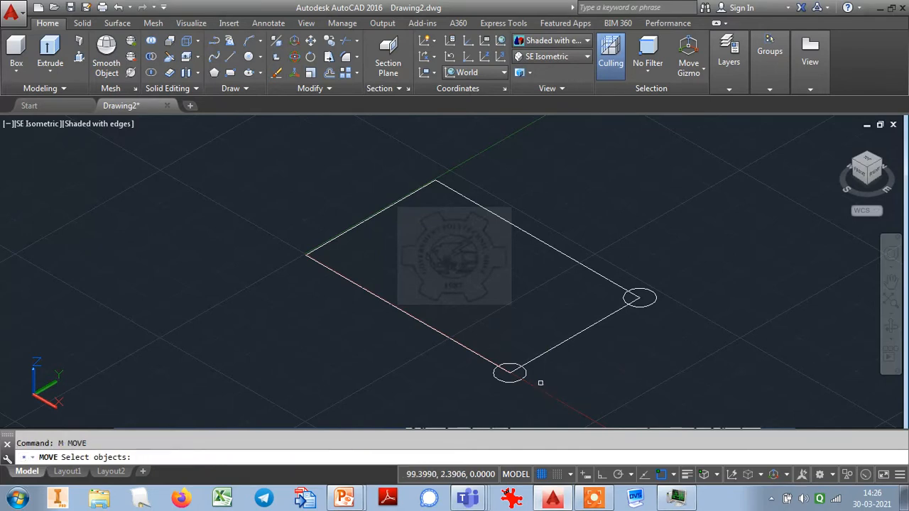
pyautogui.click(524, 375)
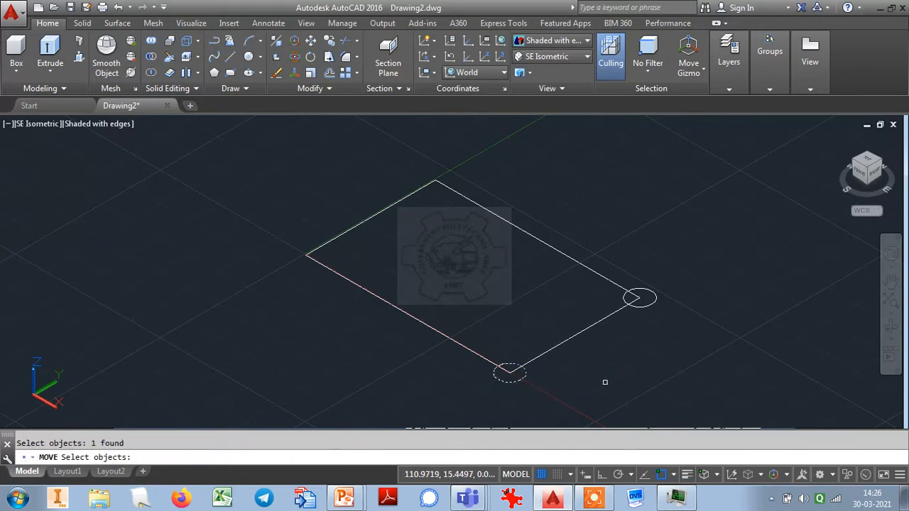
pyautogui.press('Return')
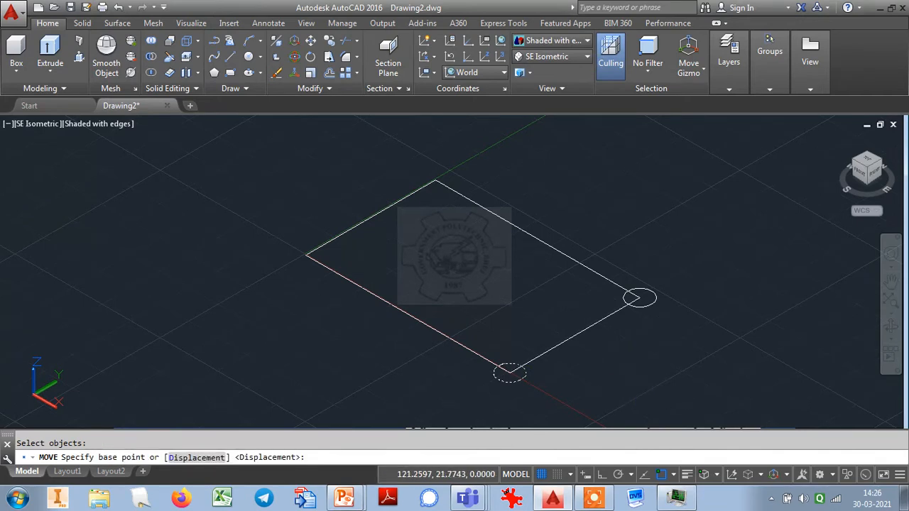
pyautogui.click(637, 380)
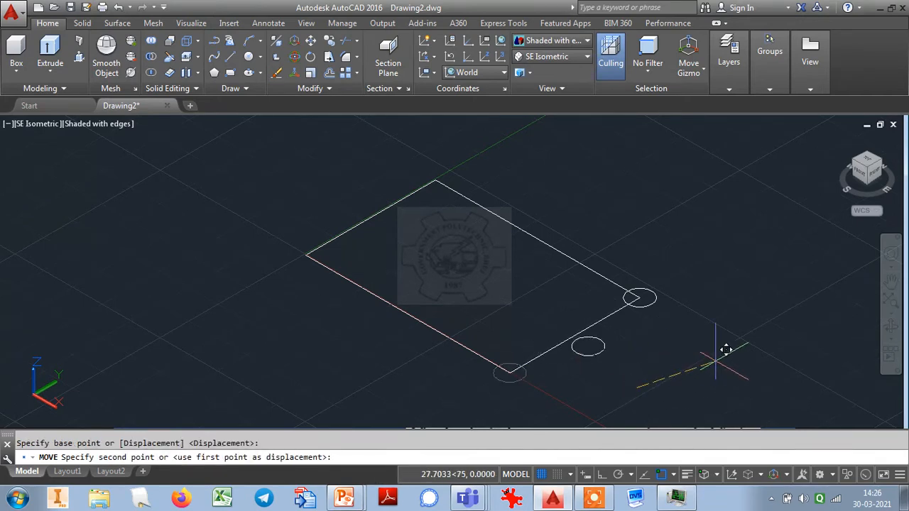
pyautogui.press('F8')
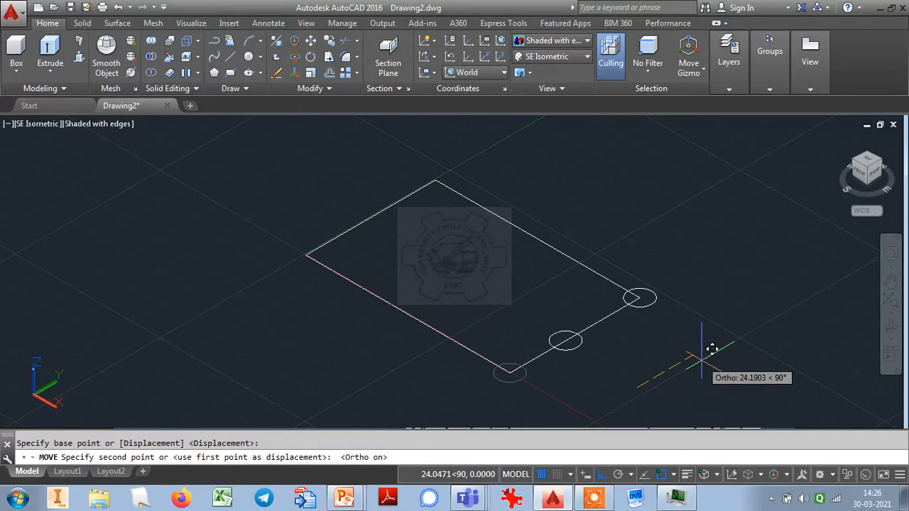
pyautogui.write('20')
pyautogui.press('Return')
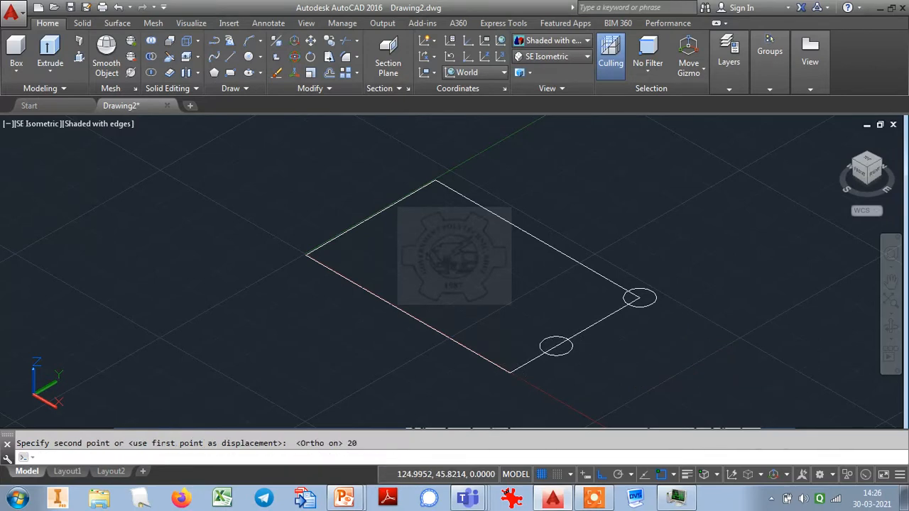
# Move the circle at the corner opposite the origin 20 mm along the short edge in the negative Y direction.
pyautogui.press('Return')
pyautogui.click(642, 306)
pyautogui.press('Return')
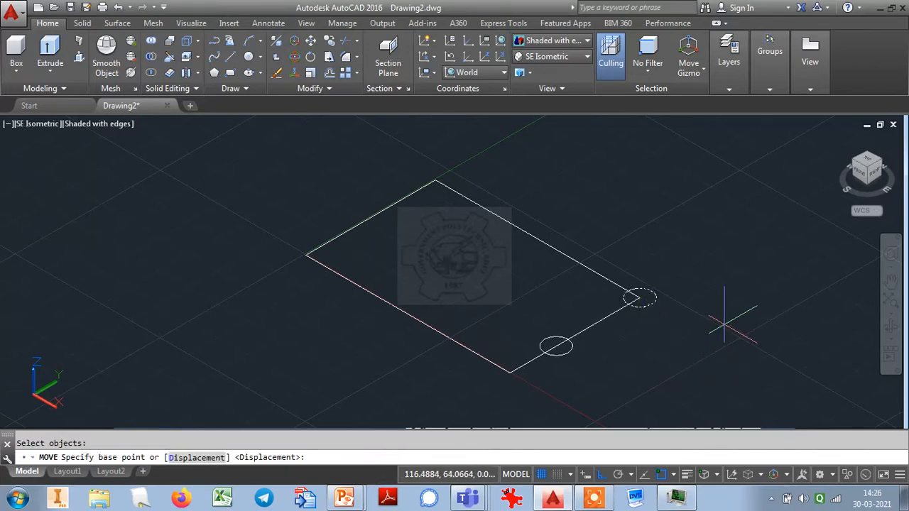
pyautogui.click(739, 322)
pyautogui.write('20')
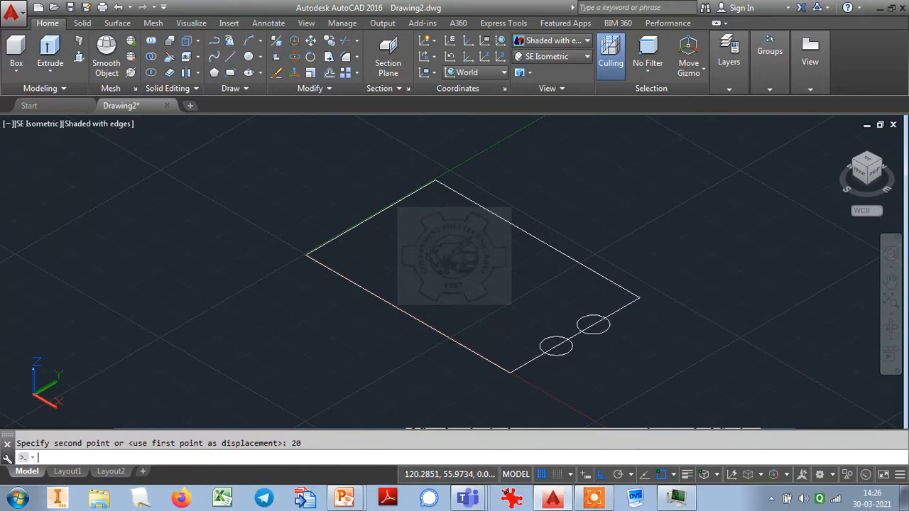
pyautogui.press('Return')
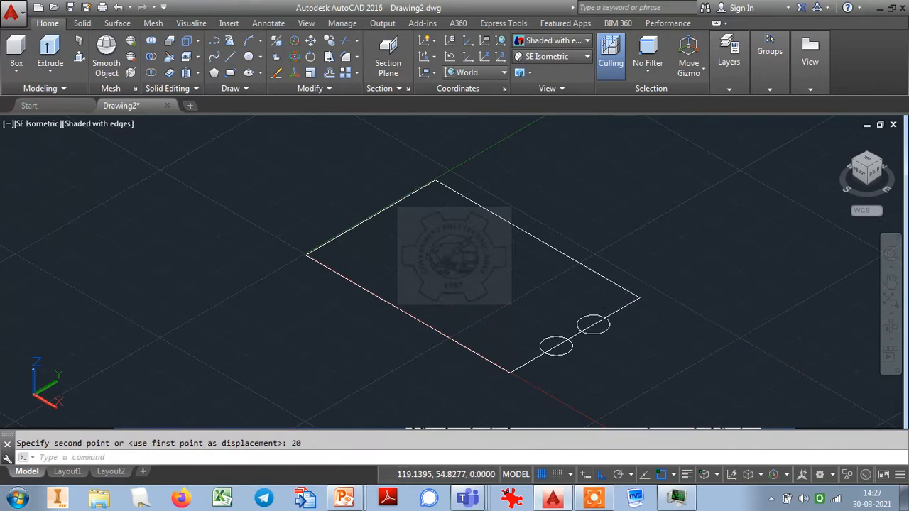
# Move the circle nearer the X axis 20 mm into the rectangle in the negative X direction.
pyautogui.press('Return')
pyautogui.click(540, 342)
pyautogui.press('Return')
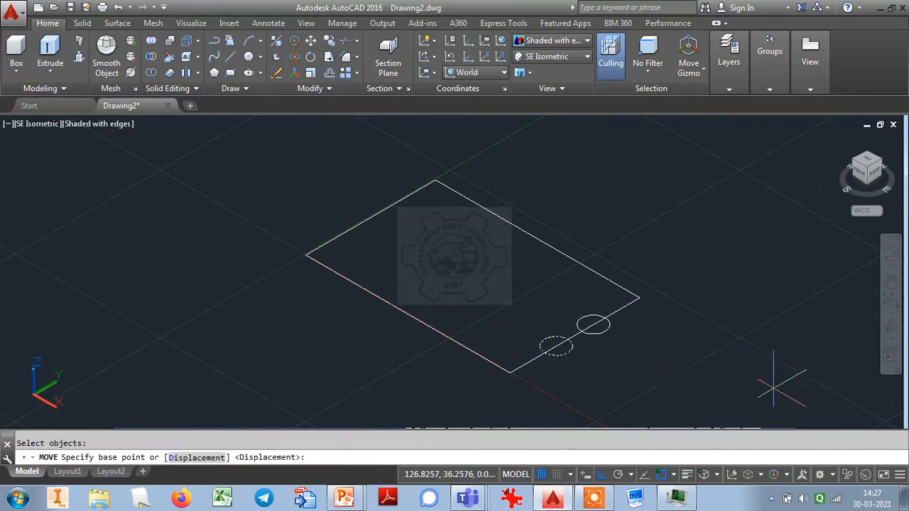
pyautogui.click(791, 370)
pyautogui.write('20')
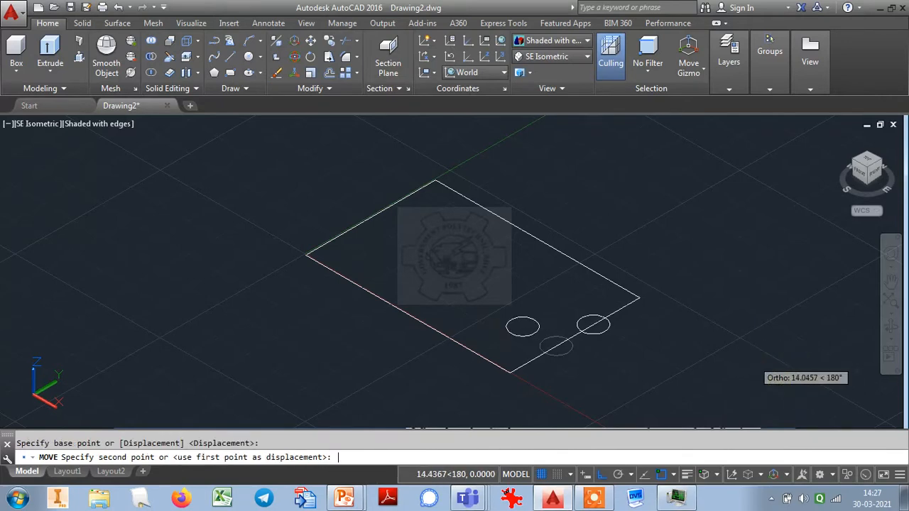
pyautogui.press('Return')
# Move the circle still on the short edge 44 mm into the rectangle in the negative X direction.
pyautogui.press('Return')
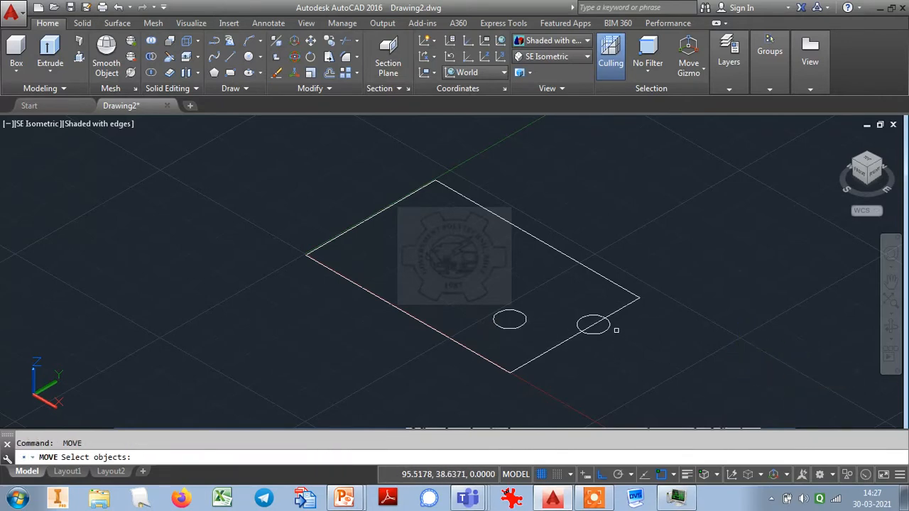
pyautogui.click(594, 325)
pyautogui.press('Return')
pyautogui.click(745, 370)
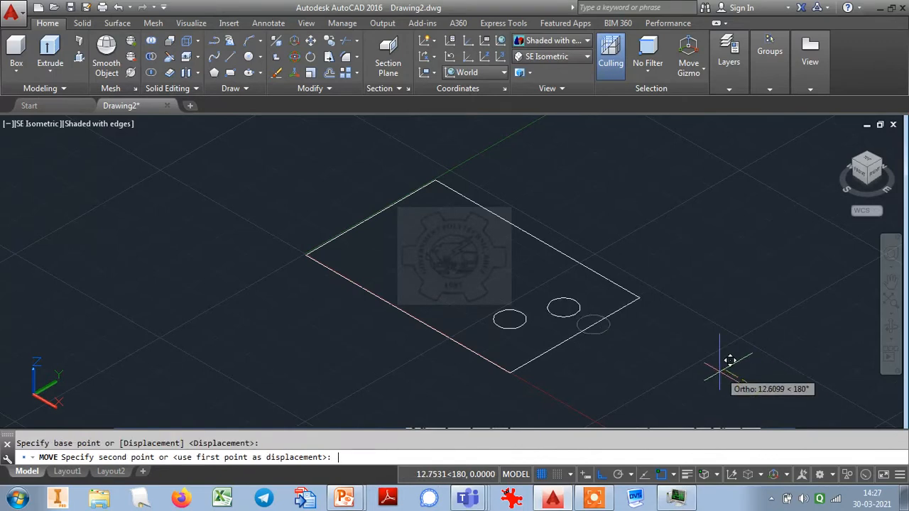
pyautogui.write('44')
pyautogui.press('Return')
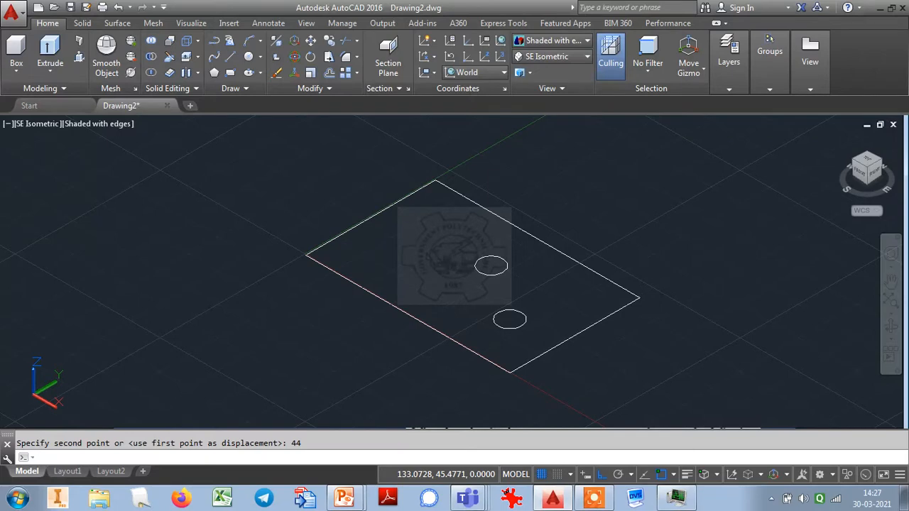
# Presspull the rectangle area around the two circles 20 mm upward into a solid plate with two through holes.
pyautogui.click(79, 57)
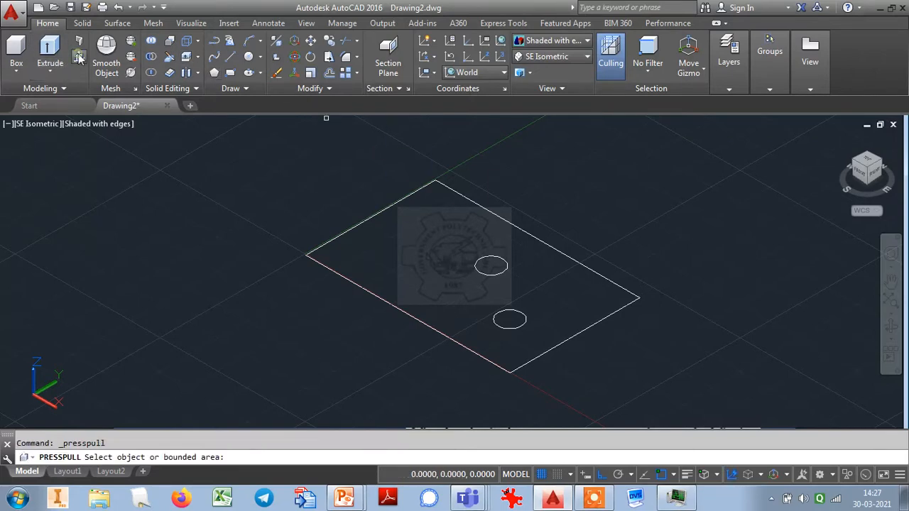
pyautogui.click(385, 249)
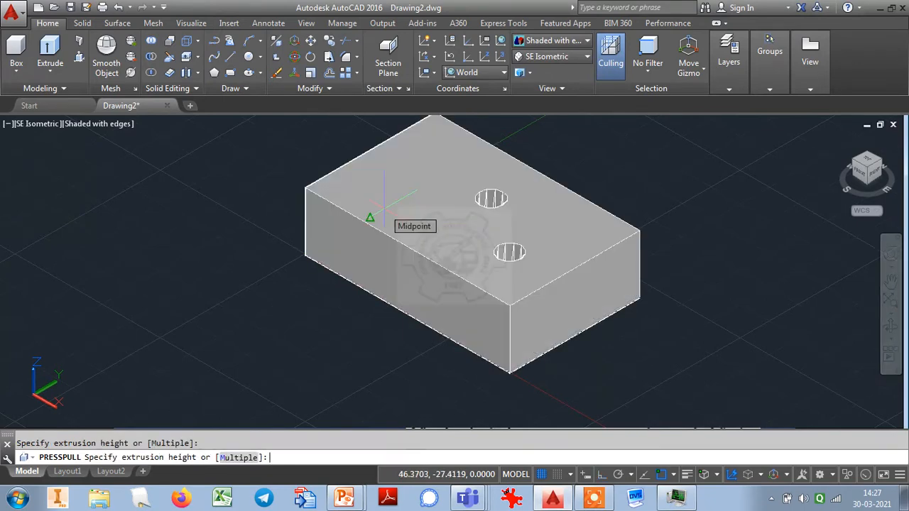
pyautogui.write('20')
pyautogui.press('Return')
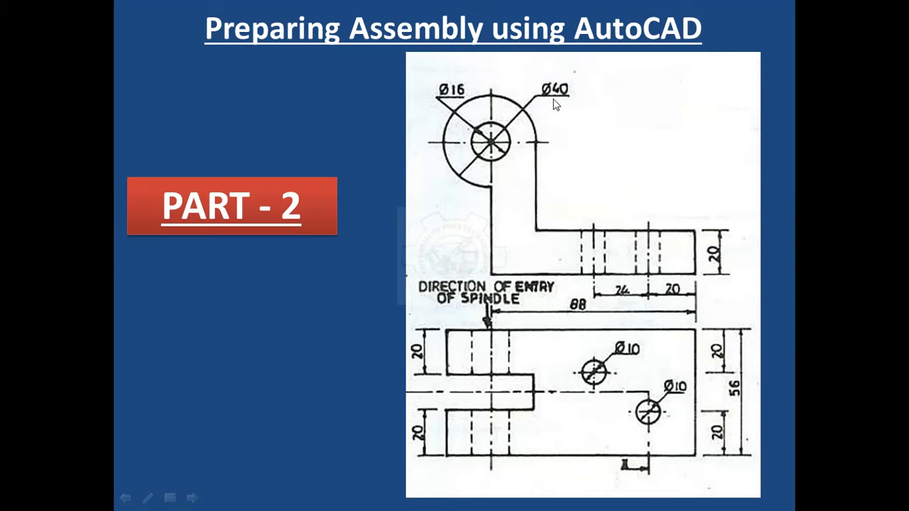
pyautogui.click(498, 257)
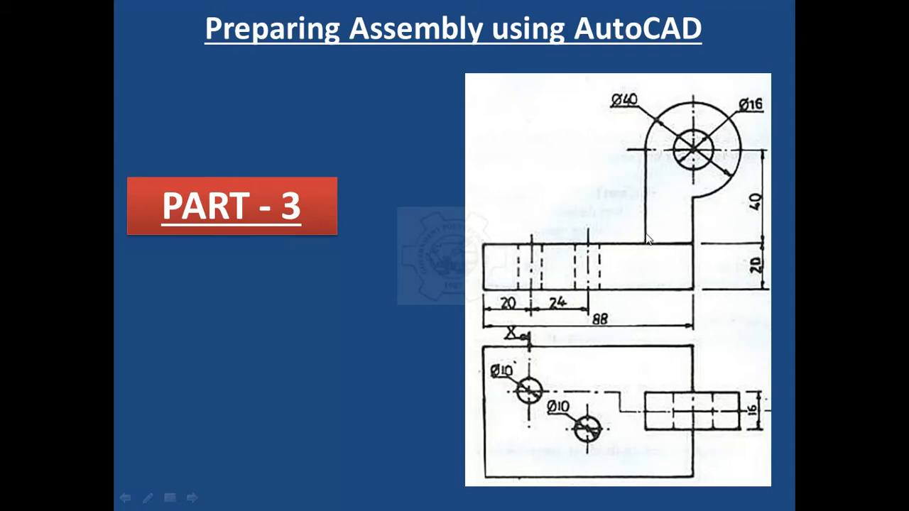
pyautogui.press('Left')
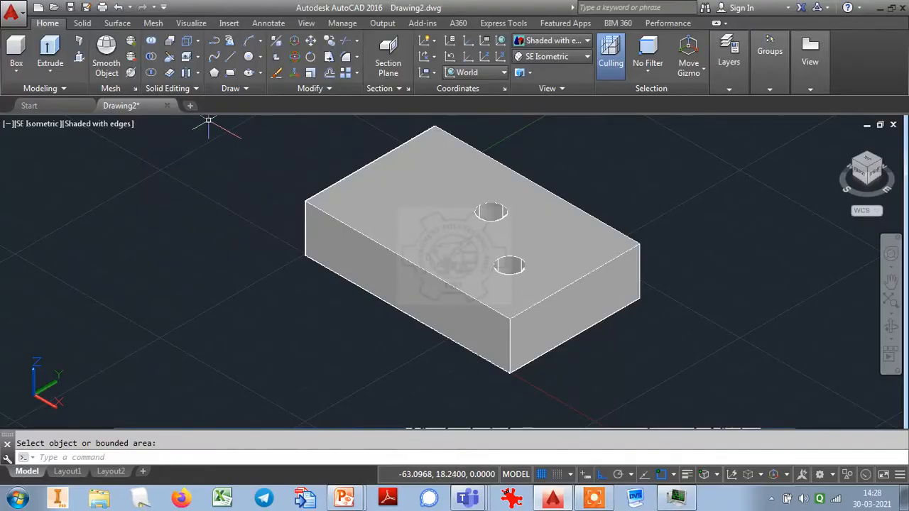
# Draw a 16 mm diameter circle in the empty space beside the plate's origin end.
pyautogui.click(249, 58)
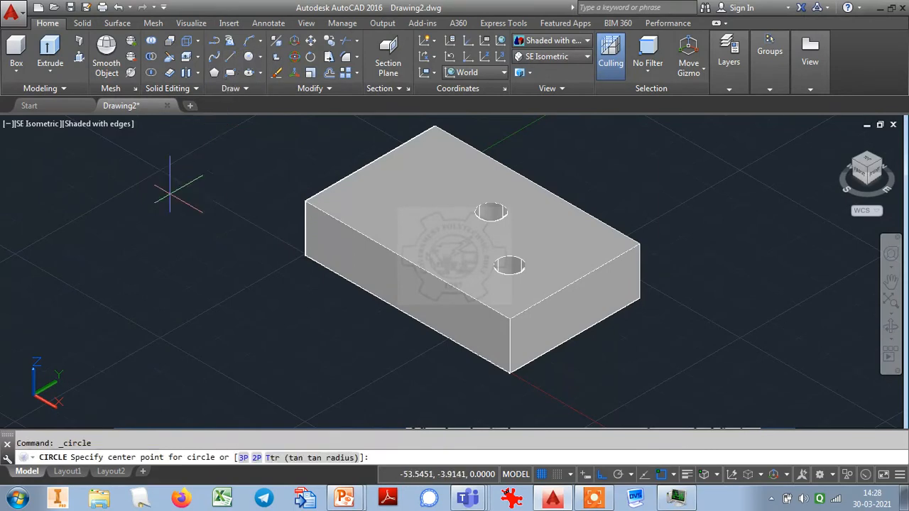
pyautogui.click(170, 223)
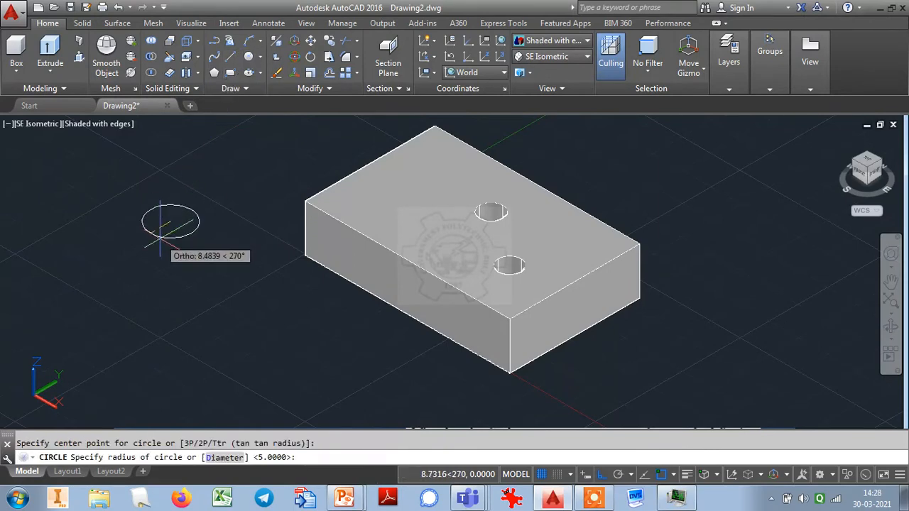
pyautogui.write('d')
pyautogui.press('Return')
pyautogui.write('16')
pyautogui.press('Return')
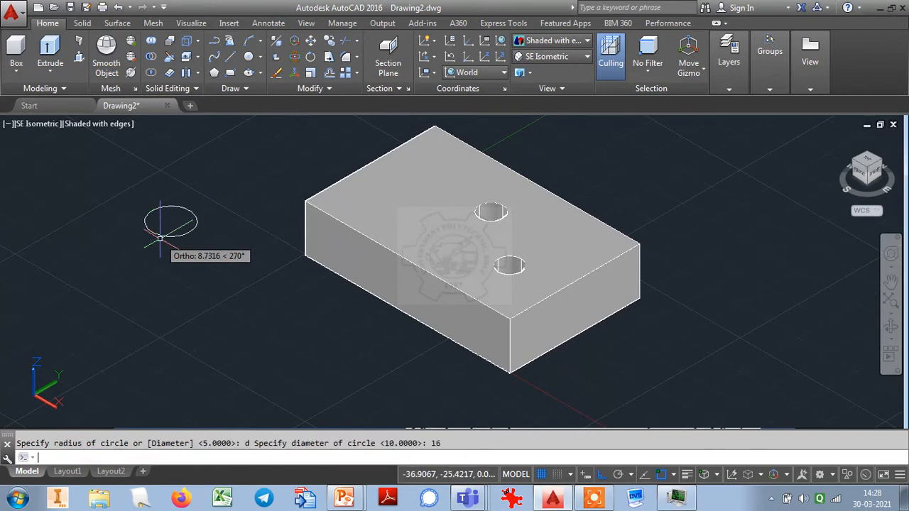
# Draw a 40 mm diameter circle concentric with the 16 mm circle beside the plate.
pyautogui.press('Return')
pyautogui.click(162, 239)
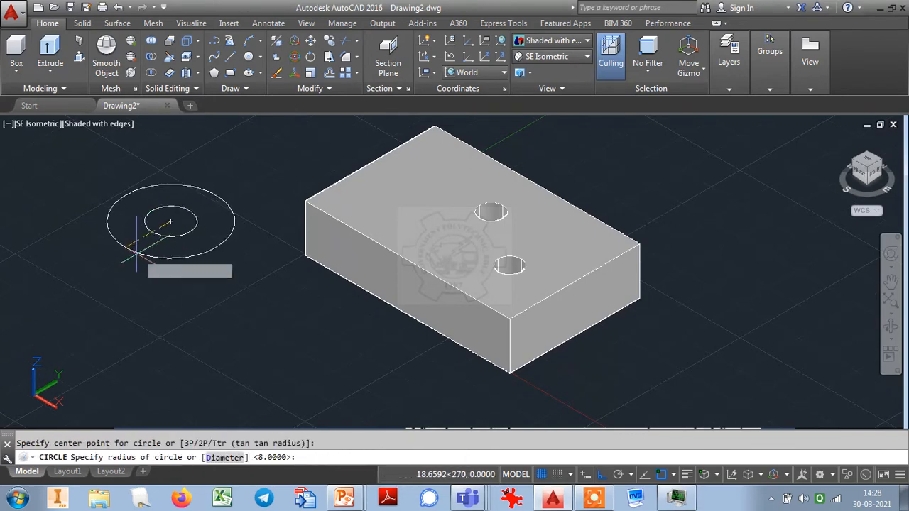
pyautogui.write('d')
pyautogui.press('Return')
pyautogui.write('40')
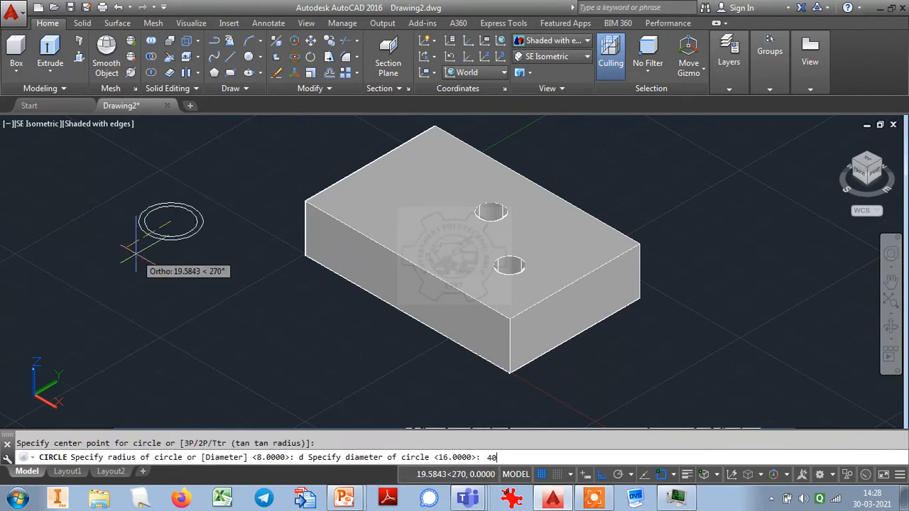
pyautogui.press('Return')
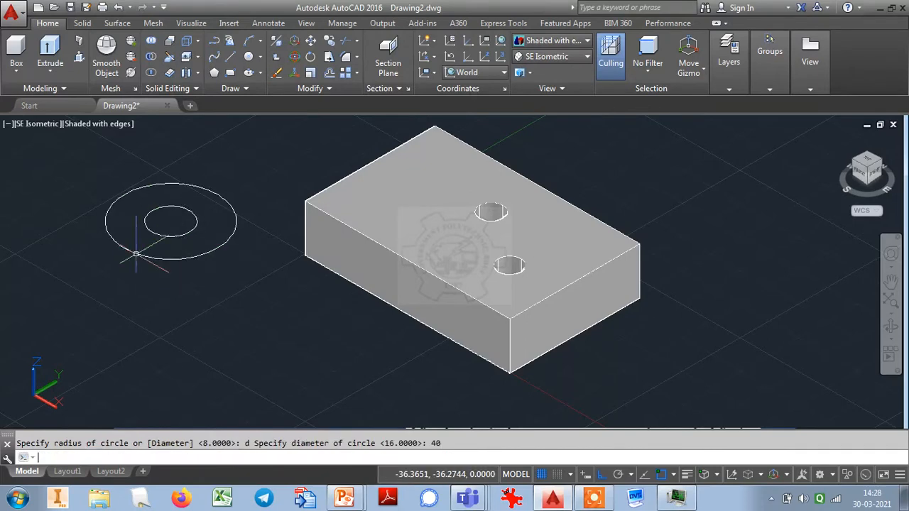
# Draw a 40 mm line in the negative Y direction from the negative-X quadrant of the 40 mm circle.
pyautogui.write('l')
pyautogui.press('Return')
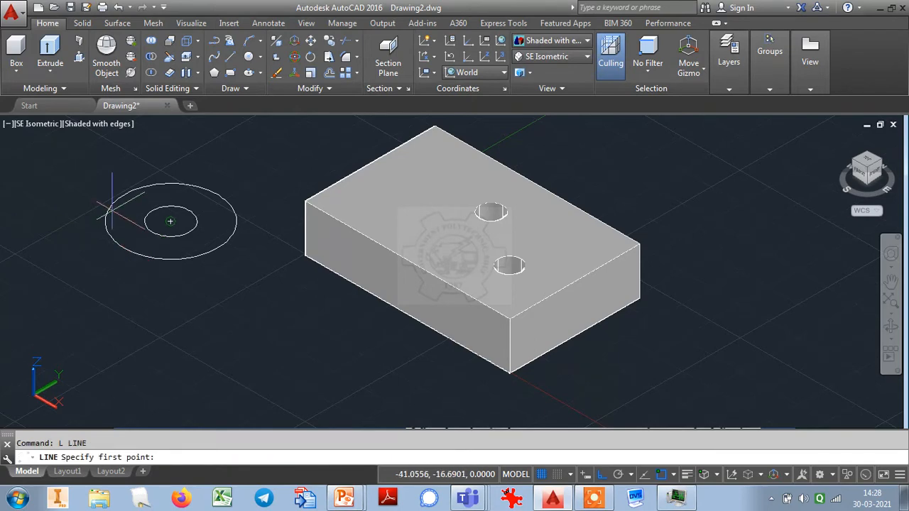
pyautogui.write('qua')
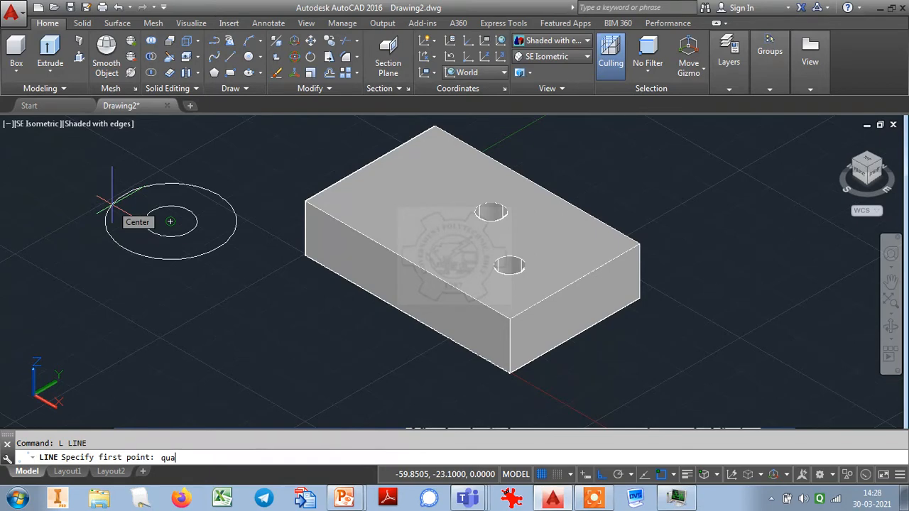
pyautogui.press('Return')
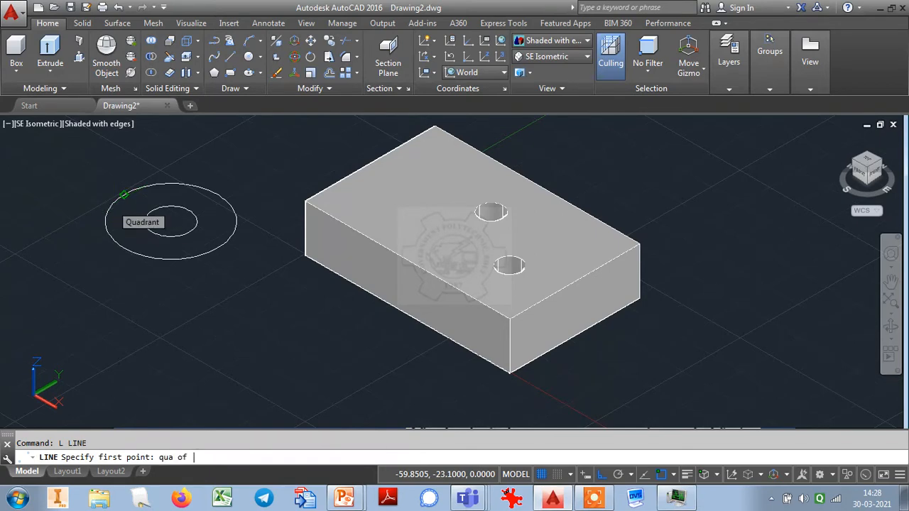
pyautogui.click(124, 194)
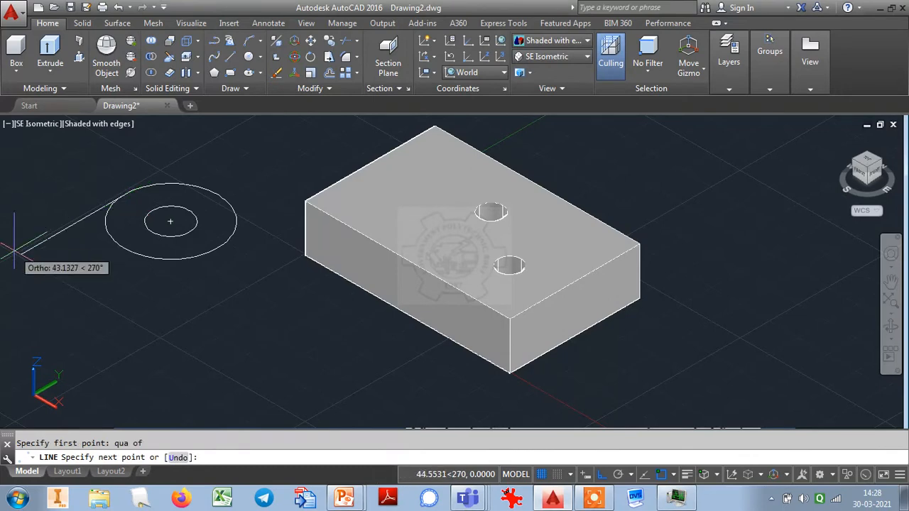
pyautogui.write('40')
pyautogui.press('Return')
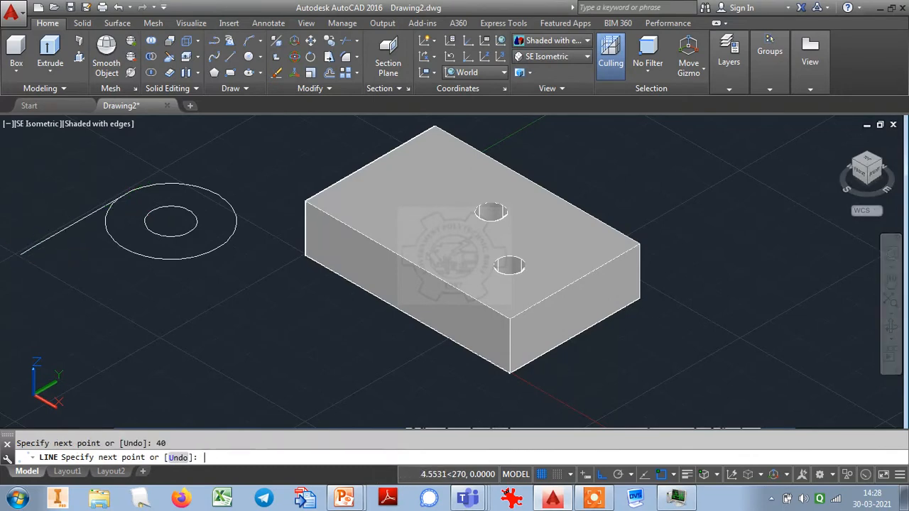
# Continue the line 20 mm in the positive X direction and end it at the 40 mm circle's negative-Y quadrant.
pyautogui.write('20')
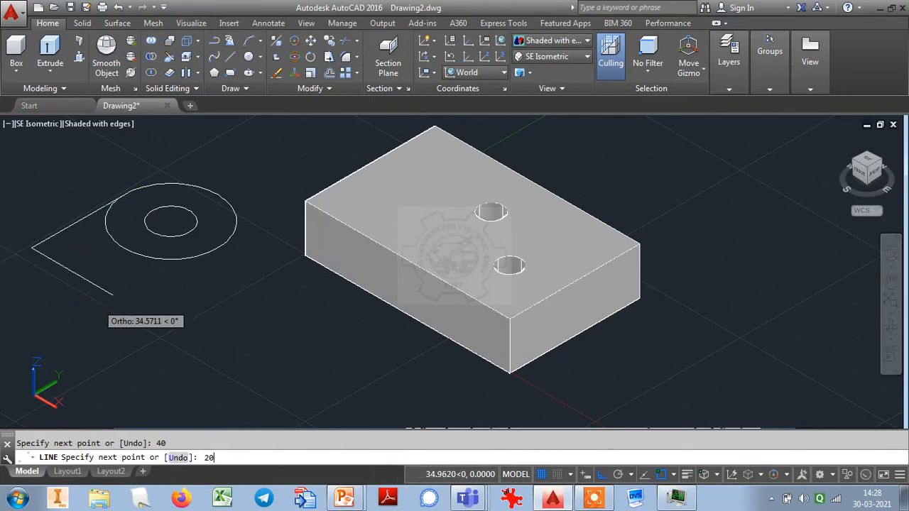
pyautogui.press('Return')
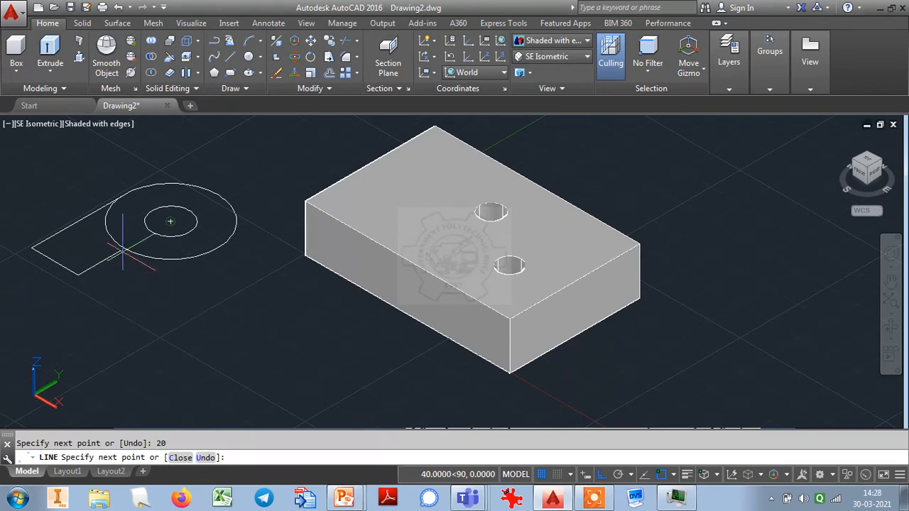
pyautogui.write('qua')
pyautogui.press('Return')
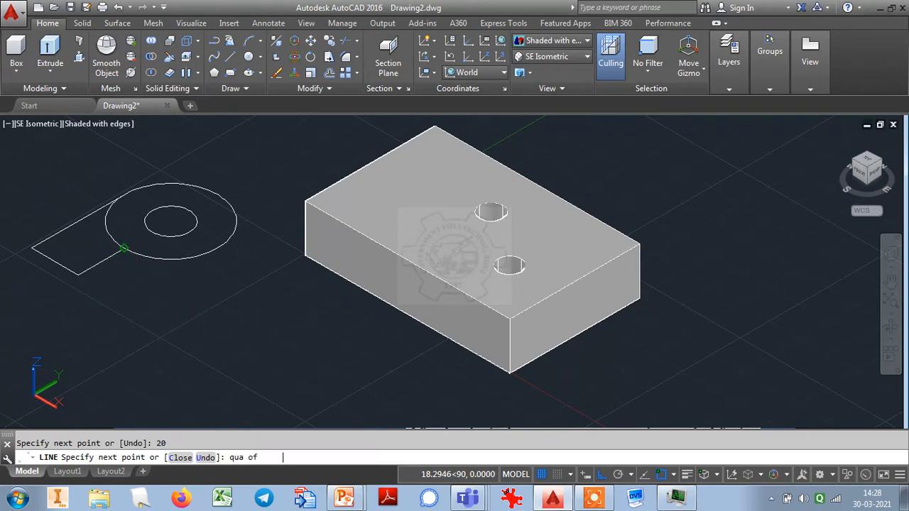
pyautogui.click(123, 250)
pyautogui.press('Return')
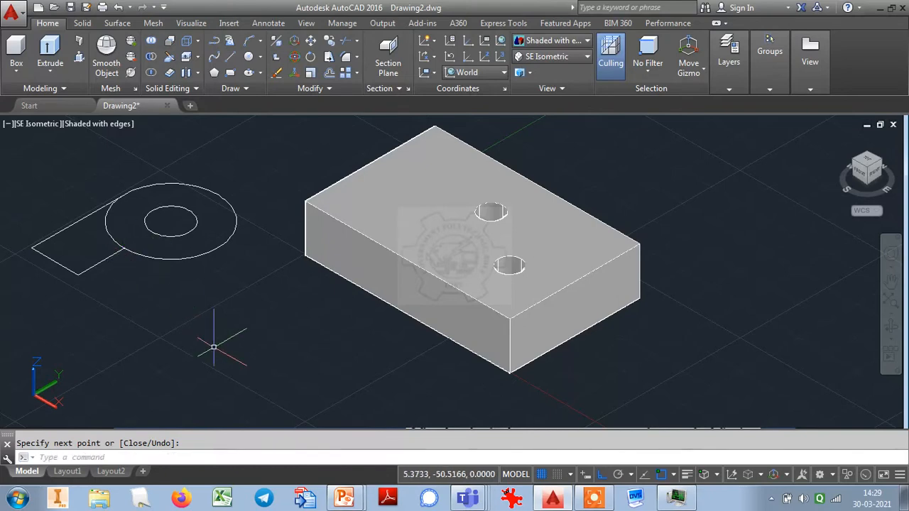
# Trim the arc of the 40 mm circle that lies between the two lines to leave one closed lug outline.
pyautogui.write('tr')
pyautogui.press('Return')
pyautogui.press('Return')
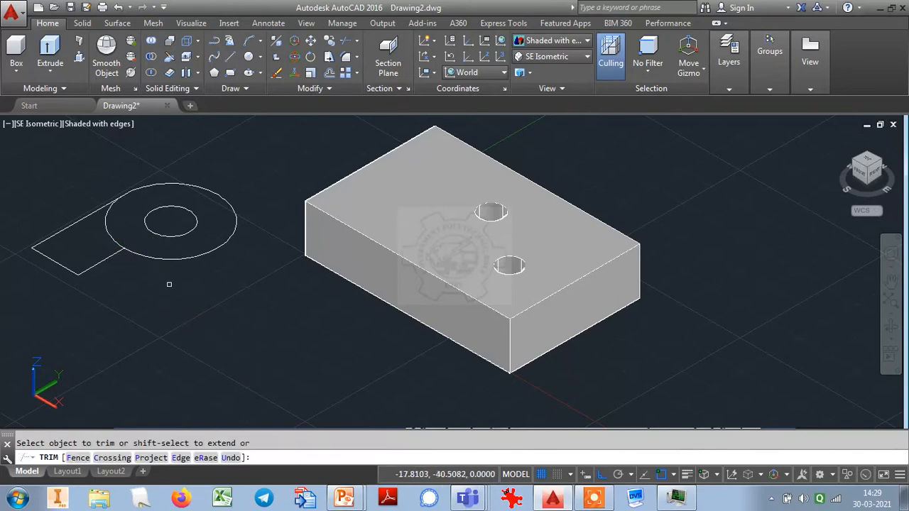
pyautogui.click(118, 241)
pyautogui.press('Escape')
pyautogui.press('Escape')
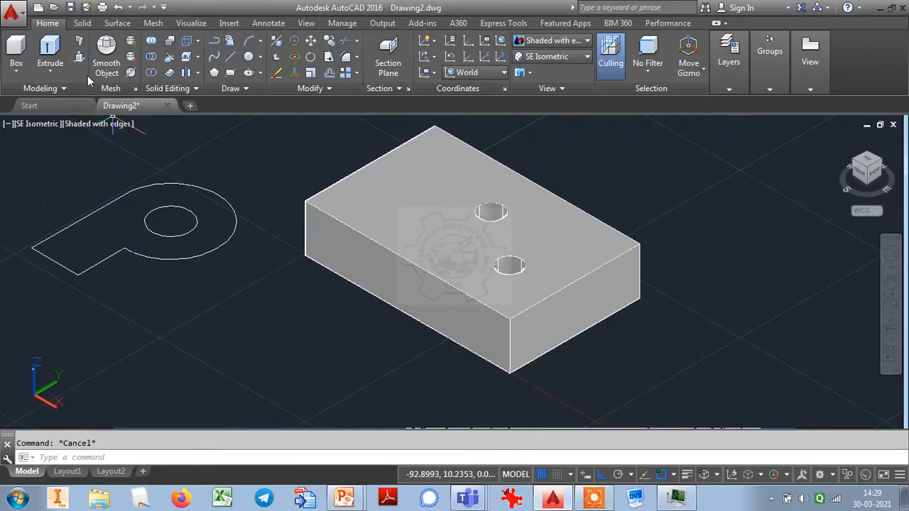
# Presspull the lug profile area around the 16 mm circle 20 mm upward into a bored solid.
pyautogui.hotkey('ctrl', 'shift', 'e')
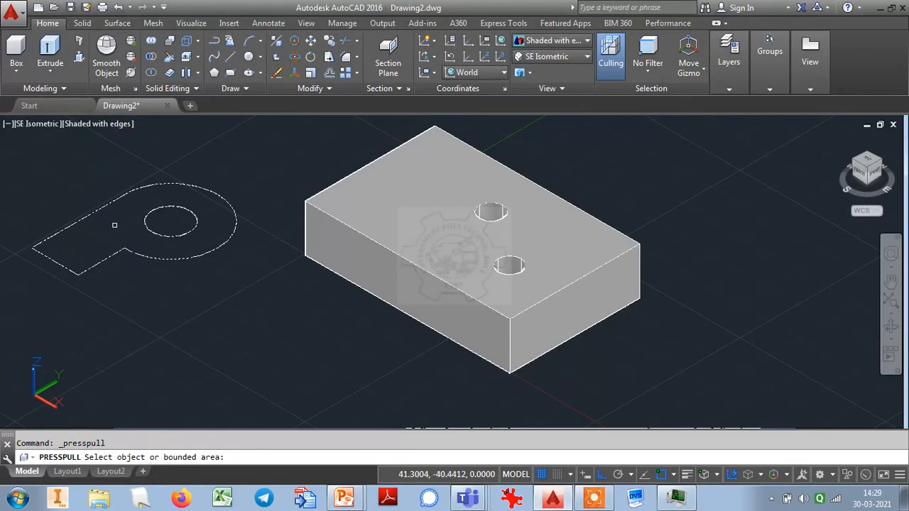
pyautogui.click(115, 225)
pyautogui.write('20')
pyautogui.press('Return')
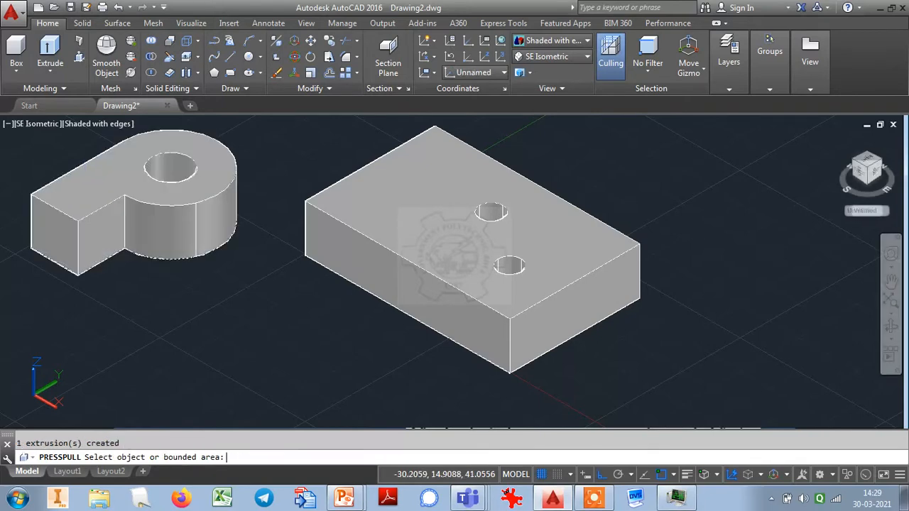
pyautogui.press('Return')
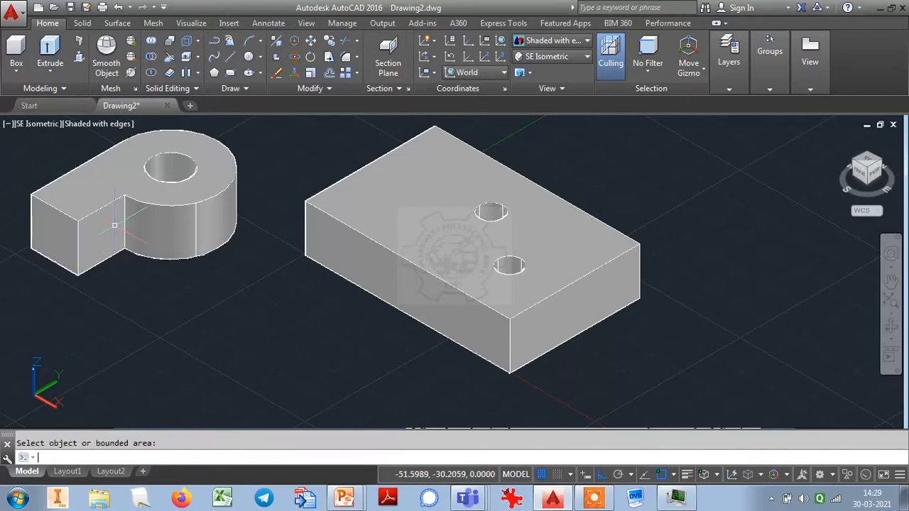
# Rotate the bored lug solid 90° about the X axis to stand upright and 180° about the Z axis using the Rotate Gizmo.
pyautogui.scroll(-3, 220, 335)
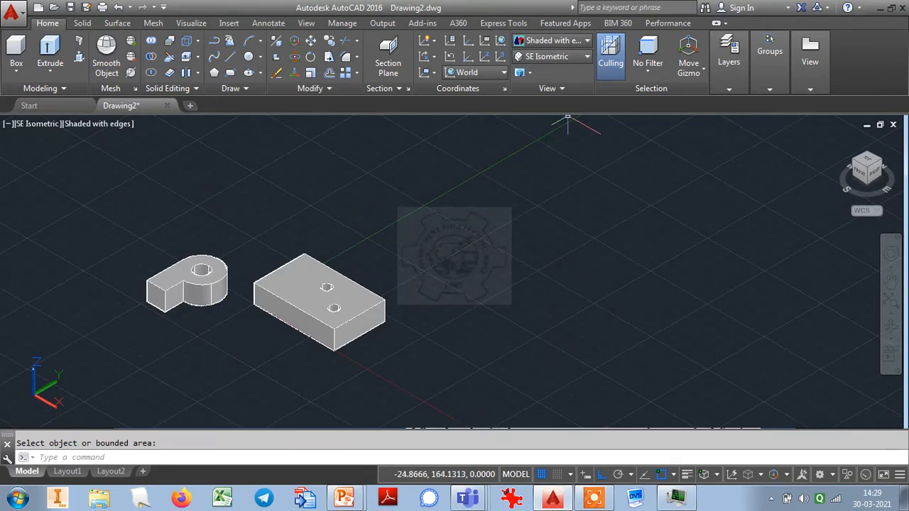
pyautogui.click(729, 56)
pyautogui.click(699, 71)
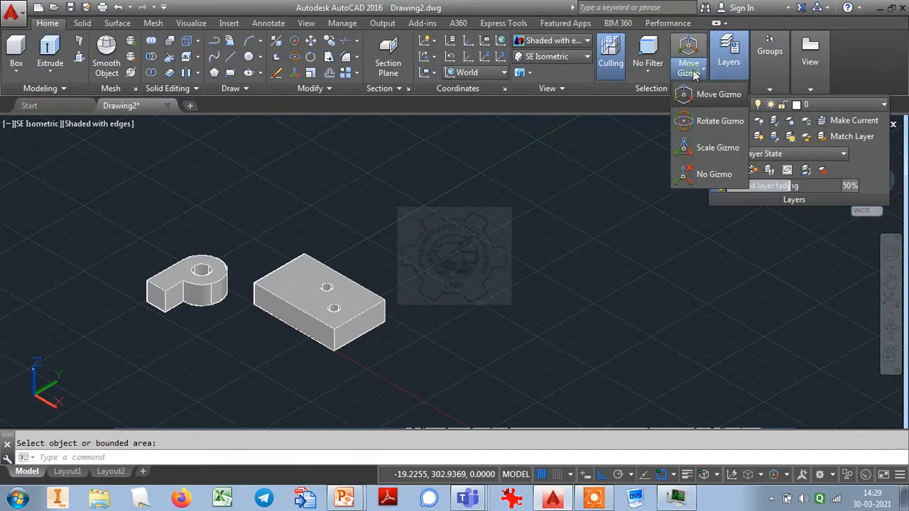
pyautogui.click(693, 122)
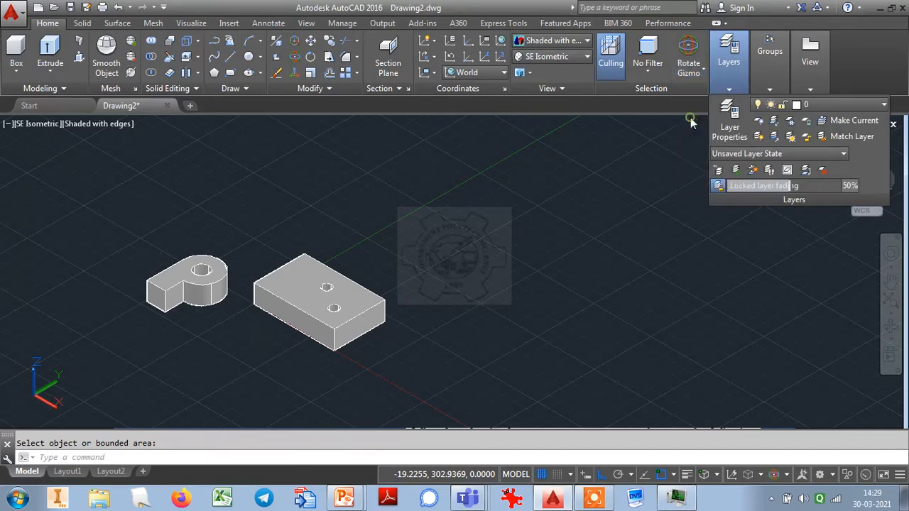
pyautogui.click(181, 277)
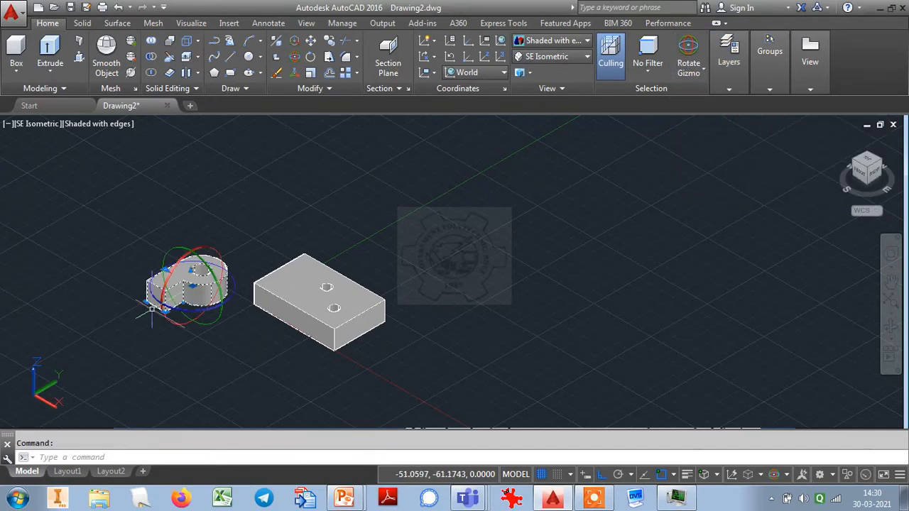
pyautogui.click(215, 251)
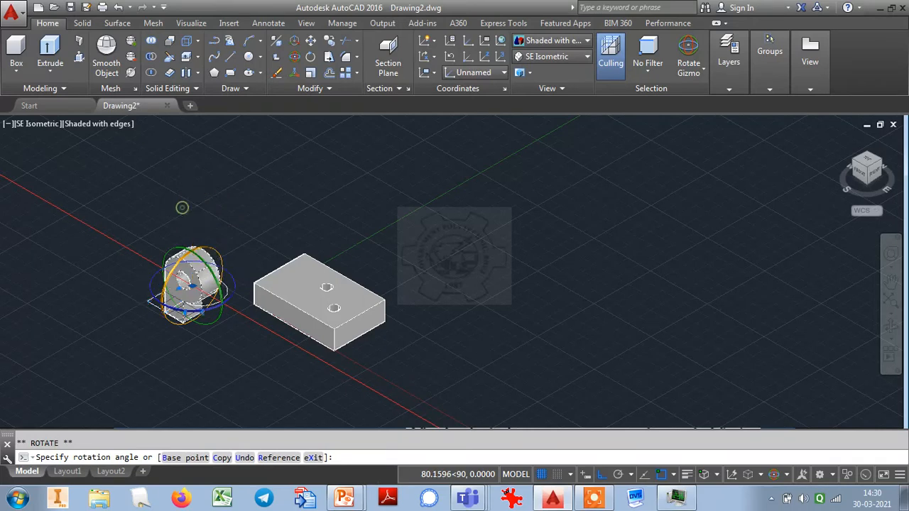
pyautogui.click(182, 207)
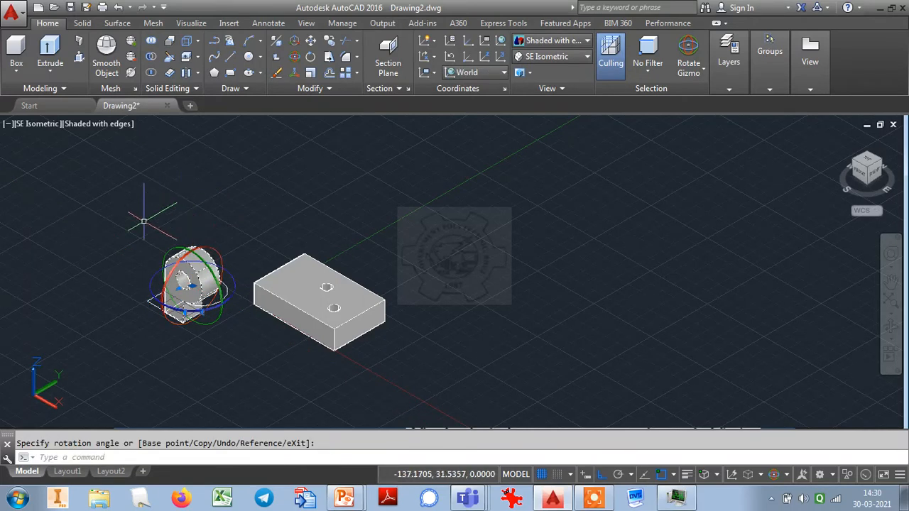
pyautogui.click(154, 297)
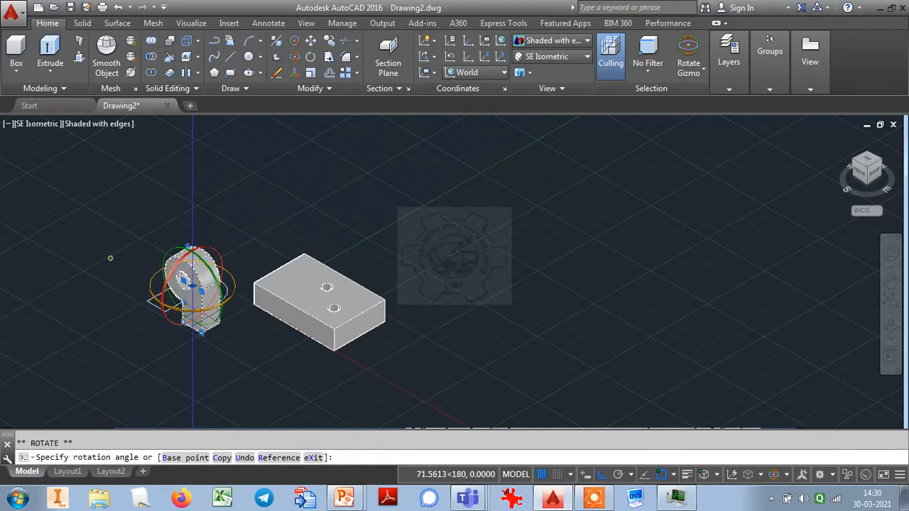
pyautogui.press('Escape')
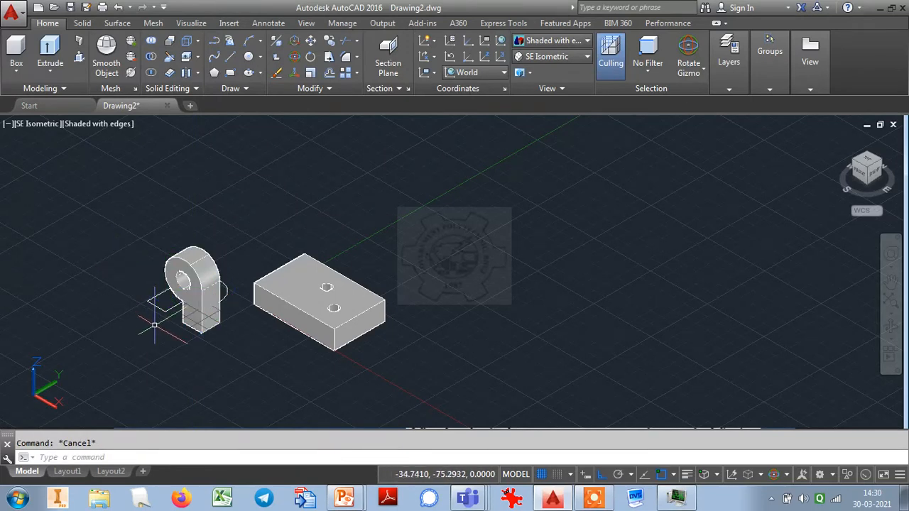
# Move the upright lug onto the plate so its base corner sits on the plate's top corner above the origin.
pyautogui.write('m')
pyautogui.press('Return')
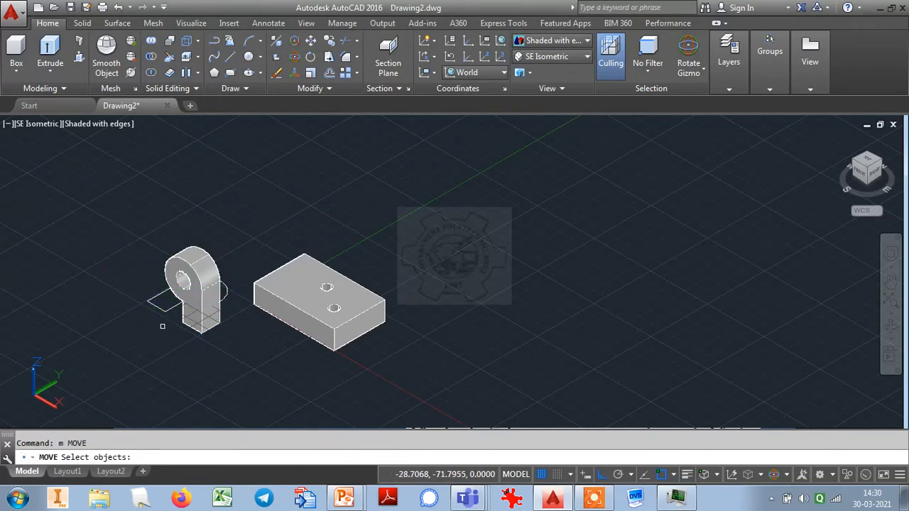
pyautogui.click(192, 325)
pyautogui.press('Return')
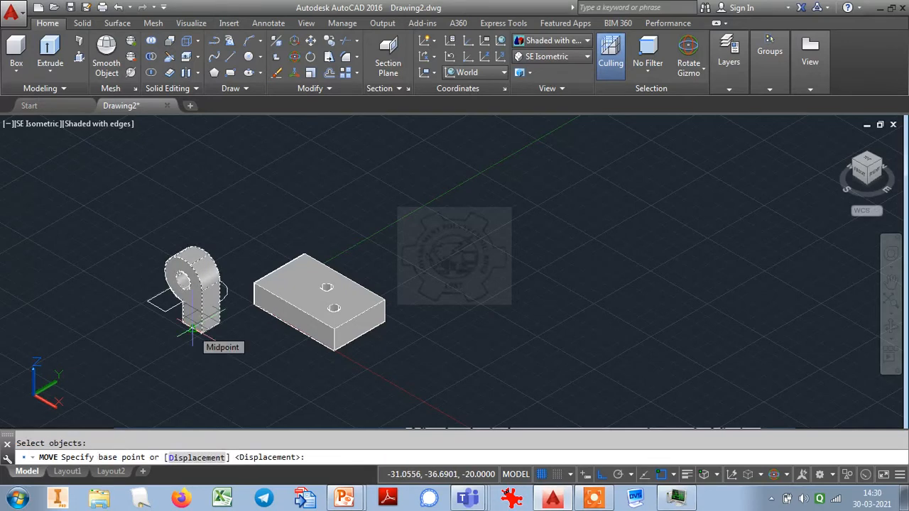
pyautogui.click(191, 328)
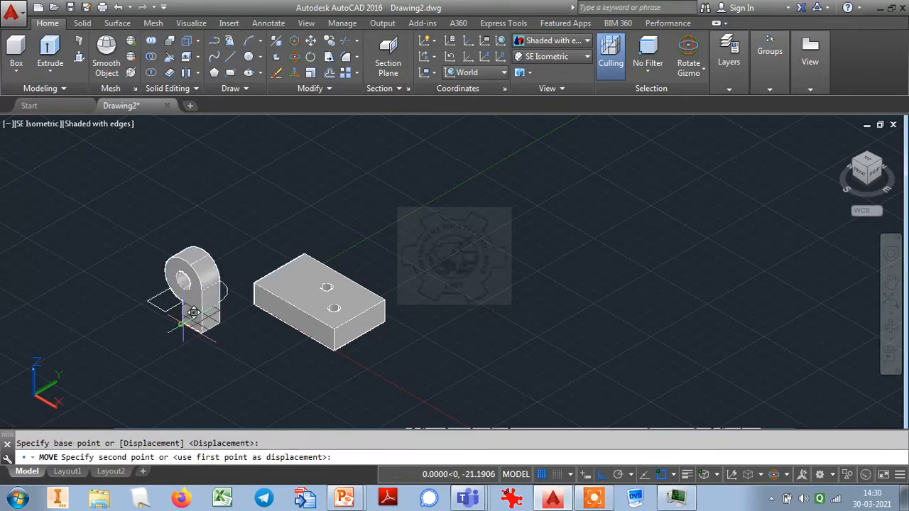
pyautogui.click(261, 273)
pyautogui.press('Escape')
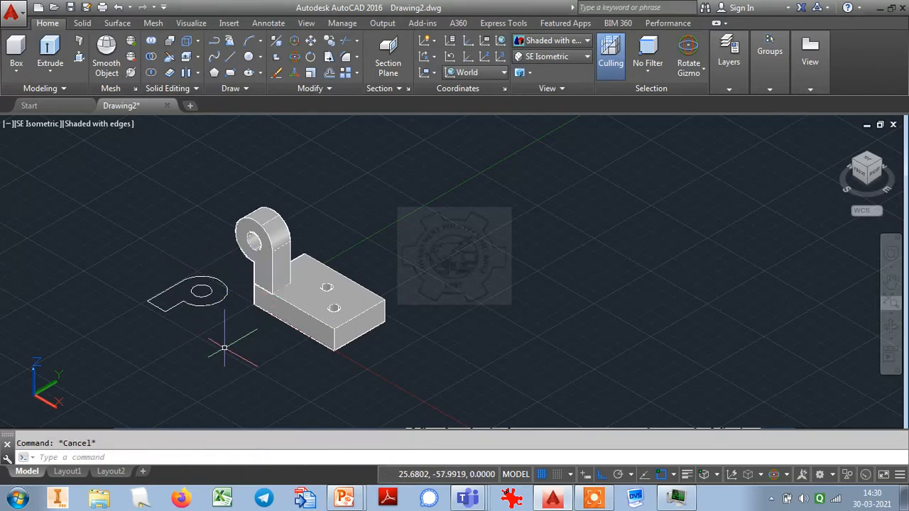
# Erase the leftover 2D lug outline and 16 mm circle beside the plate.
pyautogui.click(231, 315)
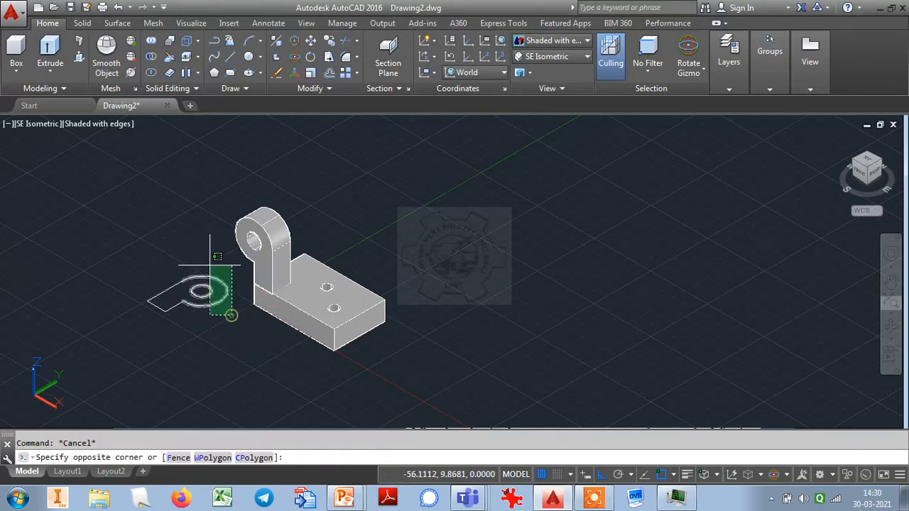
pyautogui.click(142, 268)
pyautogui.press('Delete')
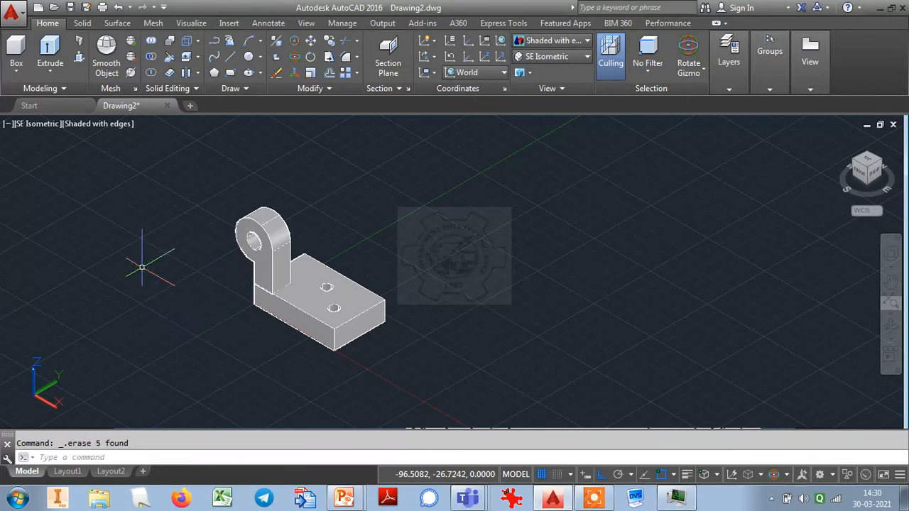
# Copy the hinge lug 36 mm in the positive Y direction, flush with the plate's opposite long edge.
pyautogui.write('z')
pyautogui.press('Return')
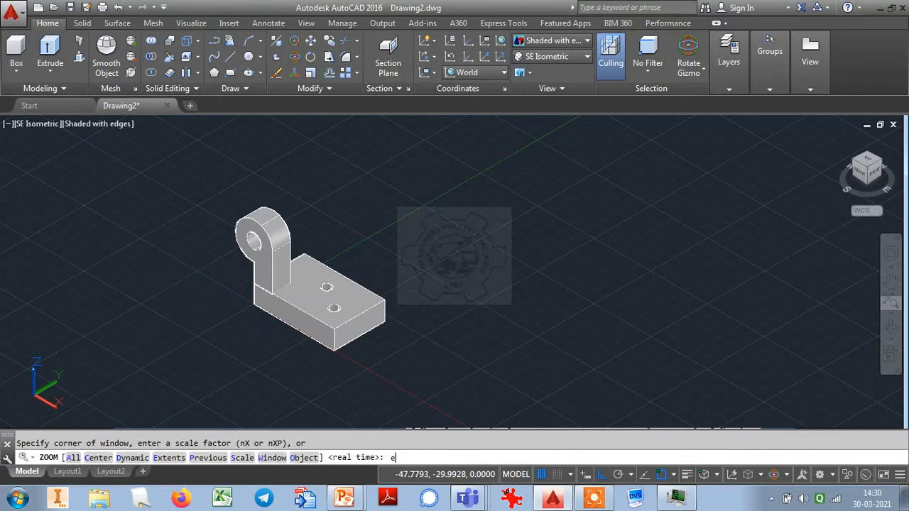
pyautogui.write('e')
pyautogui.press('Return')
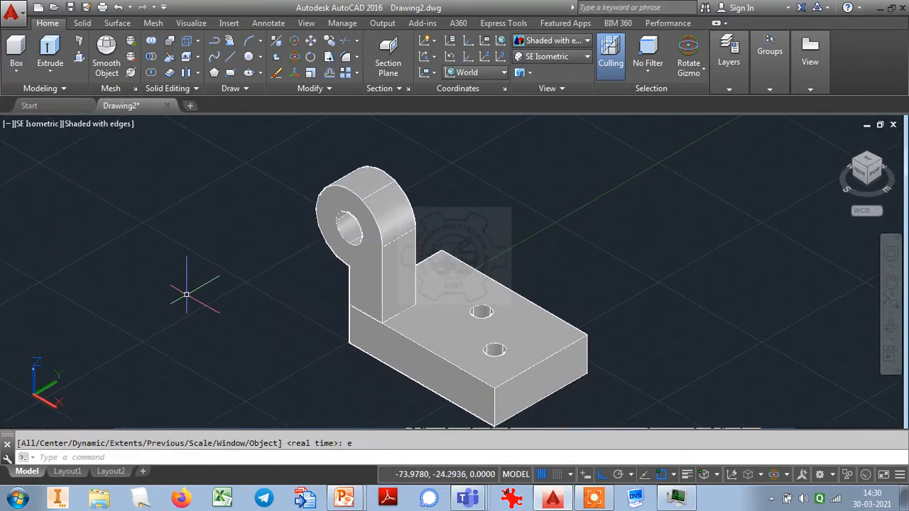
pyautogui.write('c')
pyautogui.press('Return')
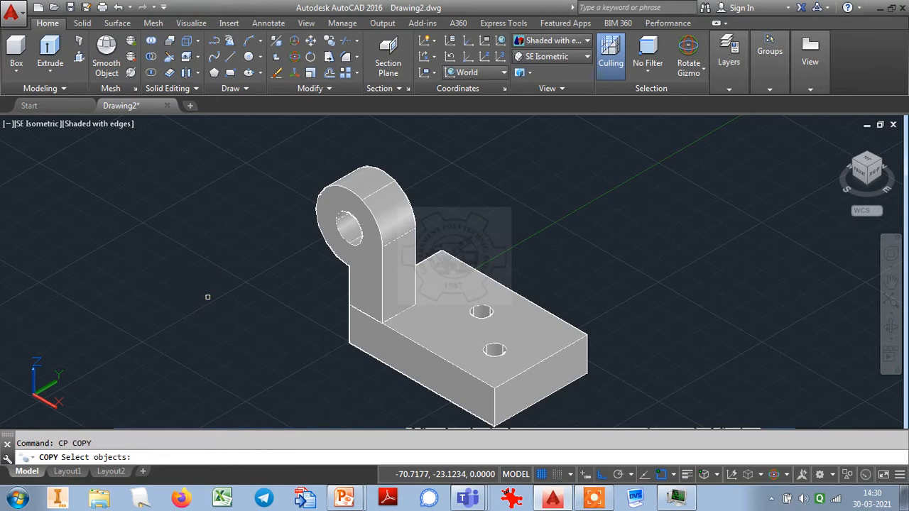
pyautogui.click(340, 236)
pyautogui.press('Return')
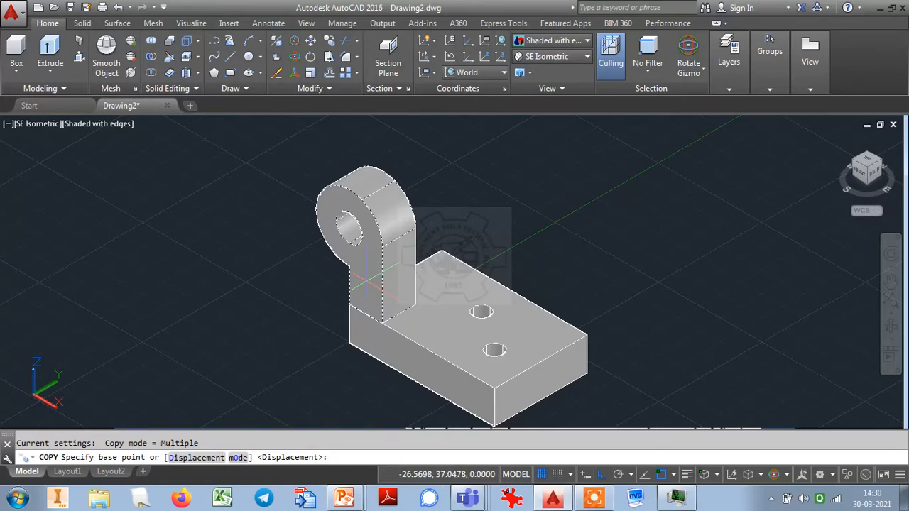
pyautogui.click(382, 282)
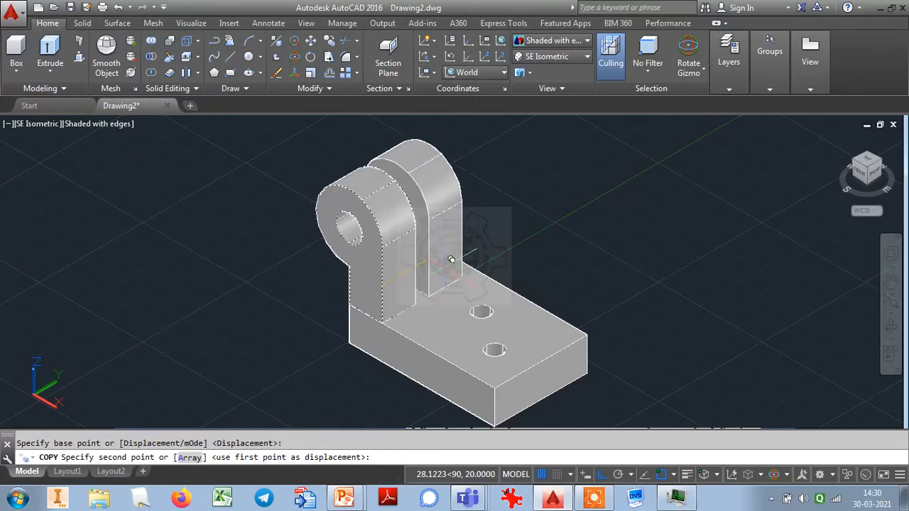
pyautogui.click(440, 247)
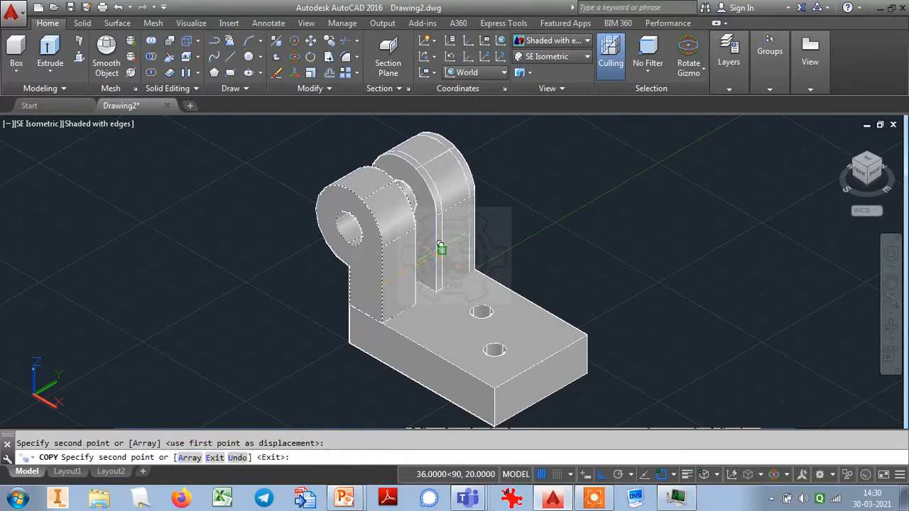
pyautogui.press('Escape')
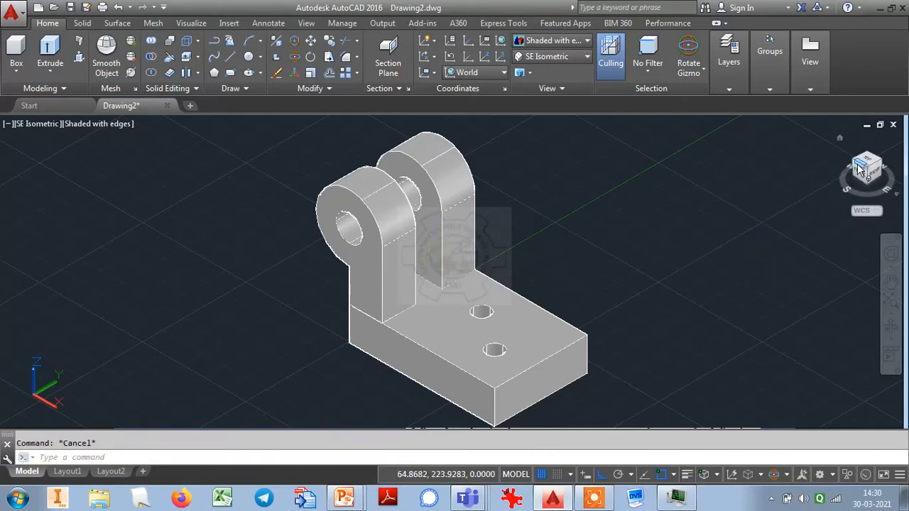
# Inspect the two-lug hinge part from the SW Isometric and NW Isometric views.
pyautogui.click(855, 164)
pyautogui.click(854, 164)
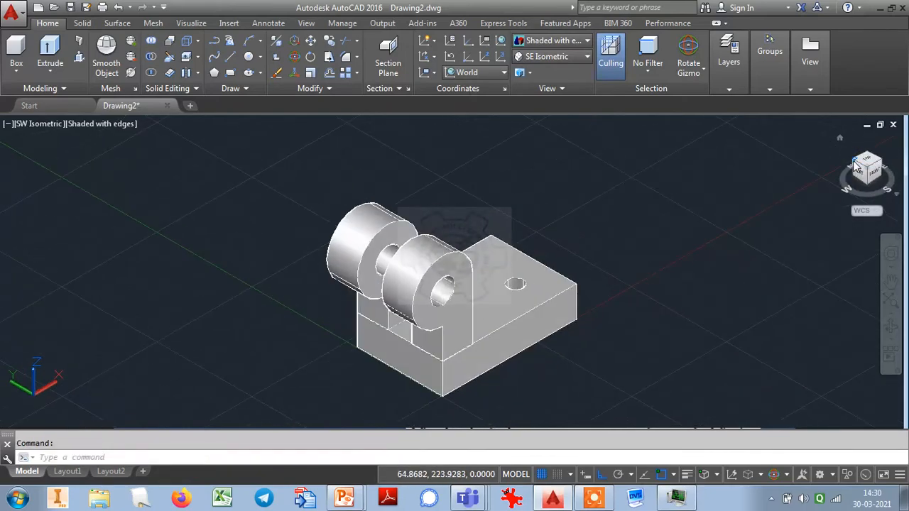
pyautogui.click(855, 165)
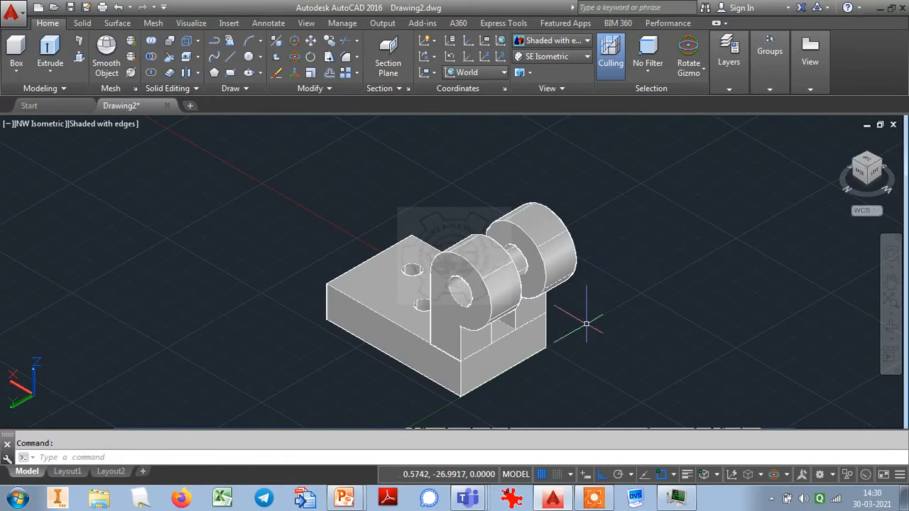
pyautogui.press('Escape')
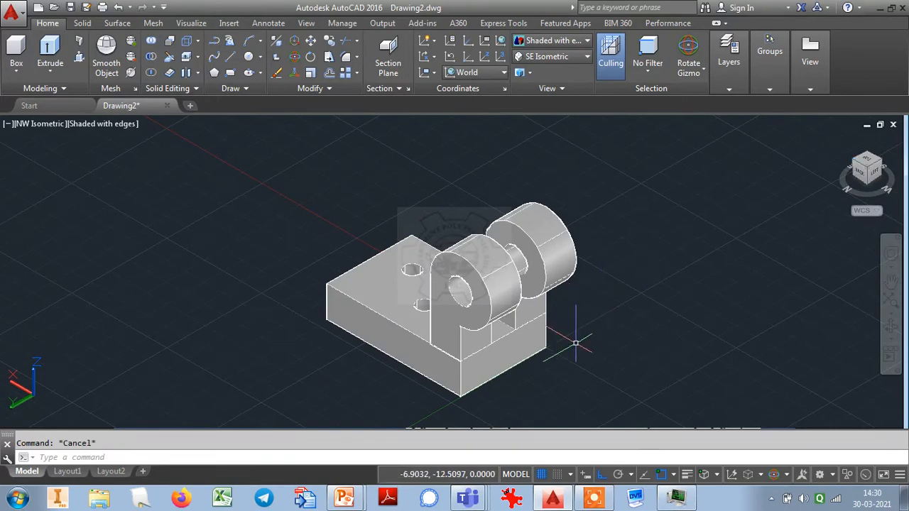
pyautogui.scroll(-2, 576, 344)
pyautogui.scroll(3, 575, 343)
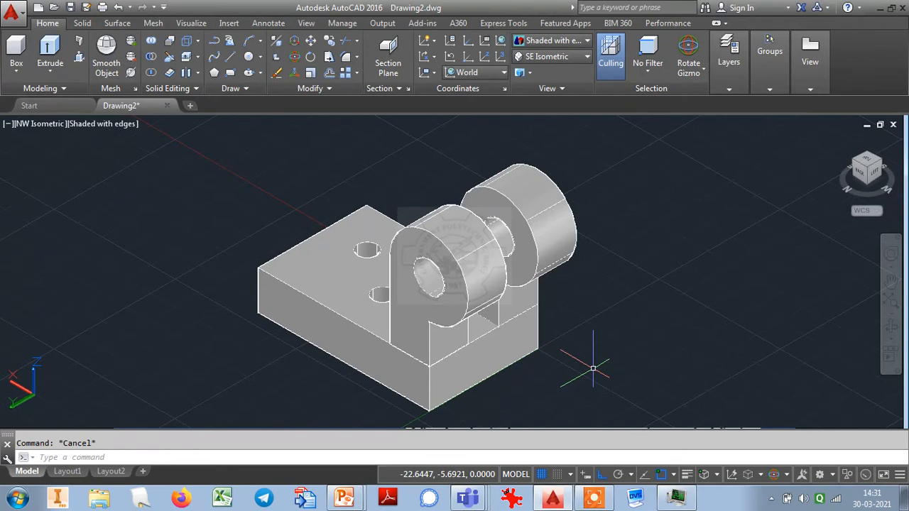
pyautogui.scroll(-2, 593, 369)
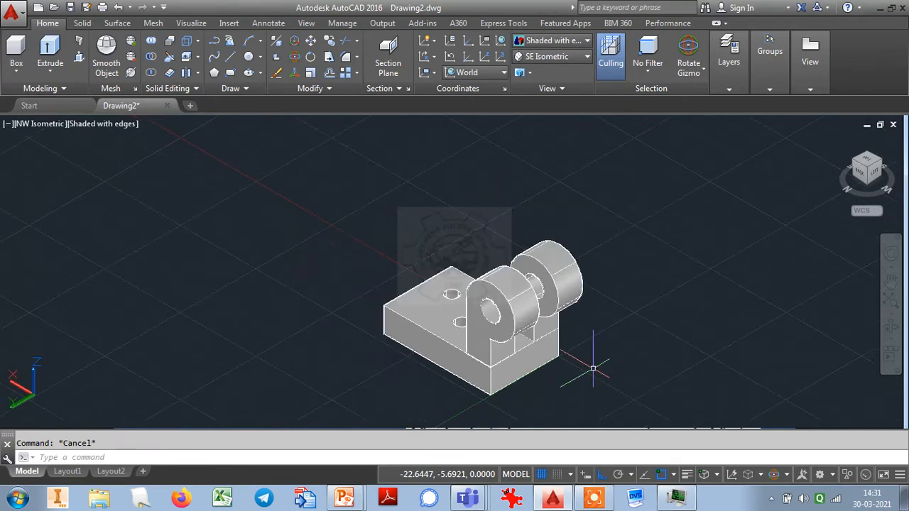
# Copy the base plate with one hinge lug about 125 mm in the negative Y direction, beside the original part.
pyautogui.write('co')
pyautogui.press('Return')
pyautogui.click(602, 377)
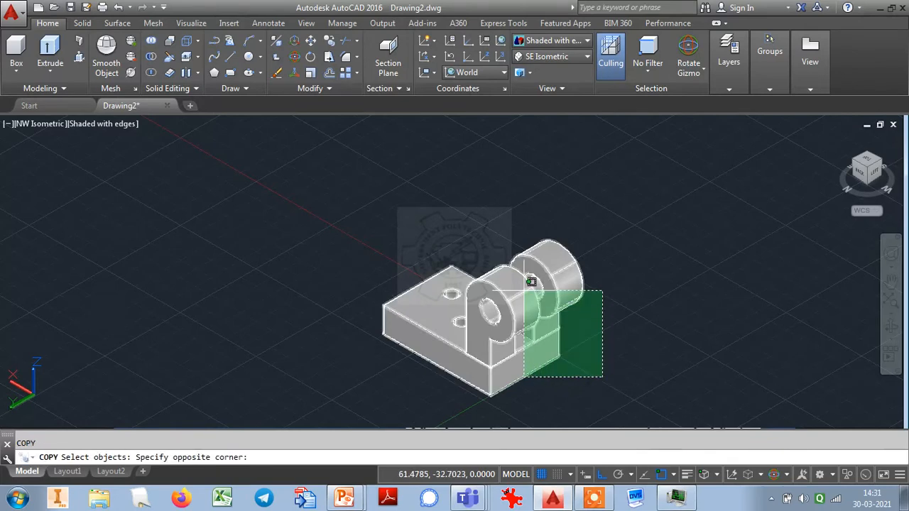
pyautogui.click(556, 285)
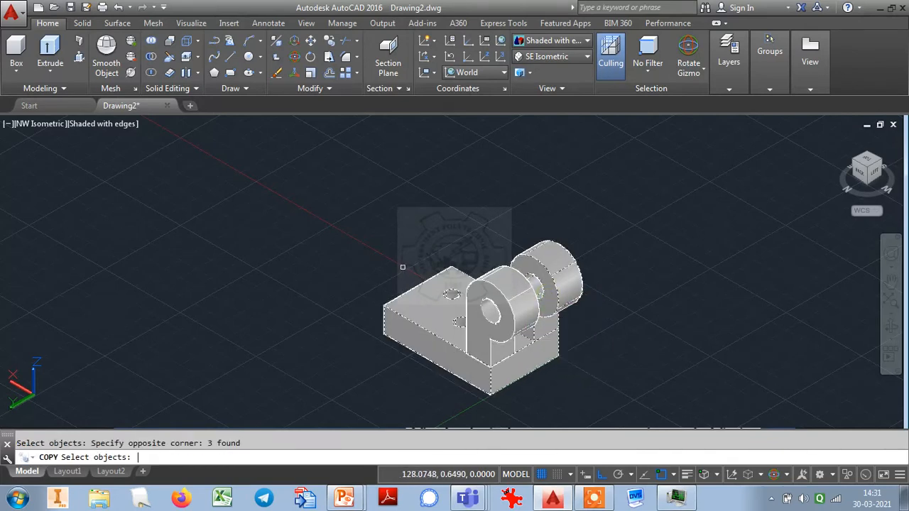
pyautogui.press('Return')
pyautogui.click(165, 323)
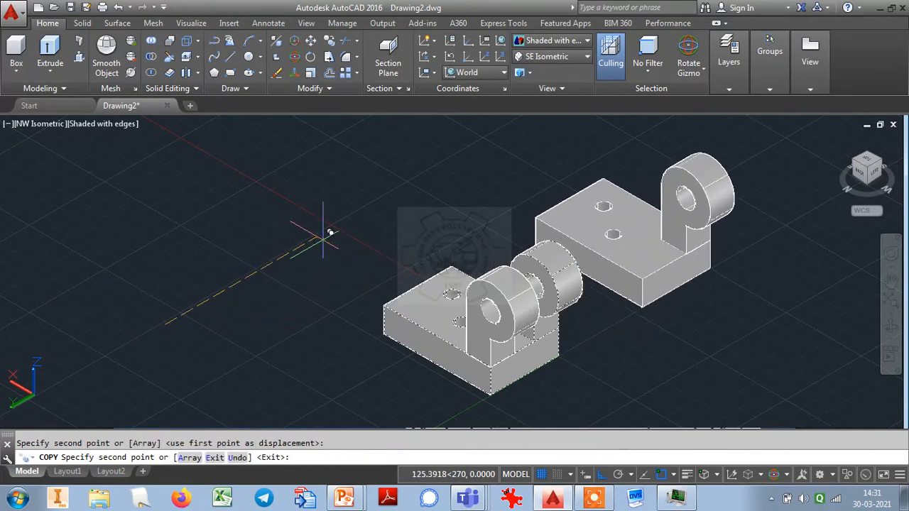
pyautogui.press('Escape')
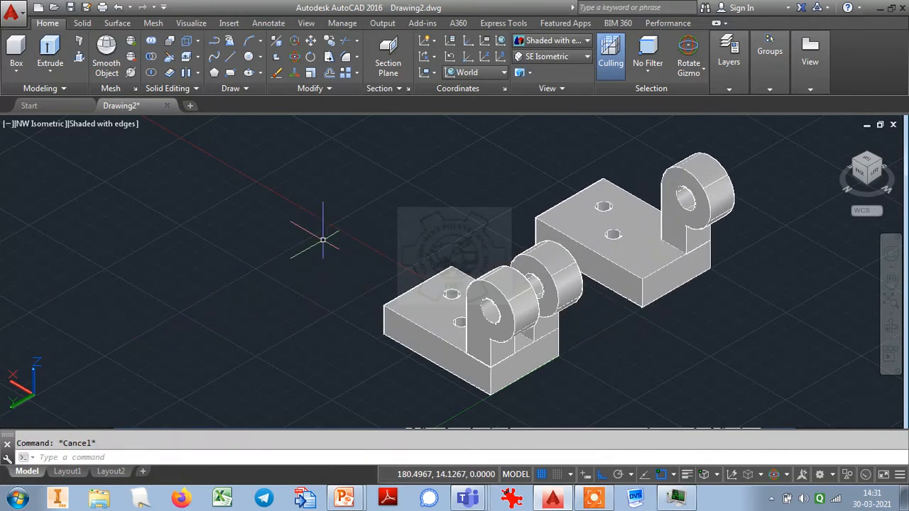
# Union the original base plate and its two hinge lugs into one solid.
pyautogui.click(151, 44)
pyautogui.click(554, 389)
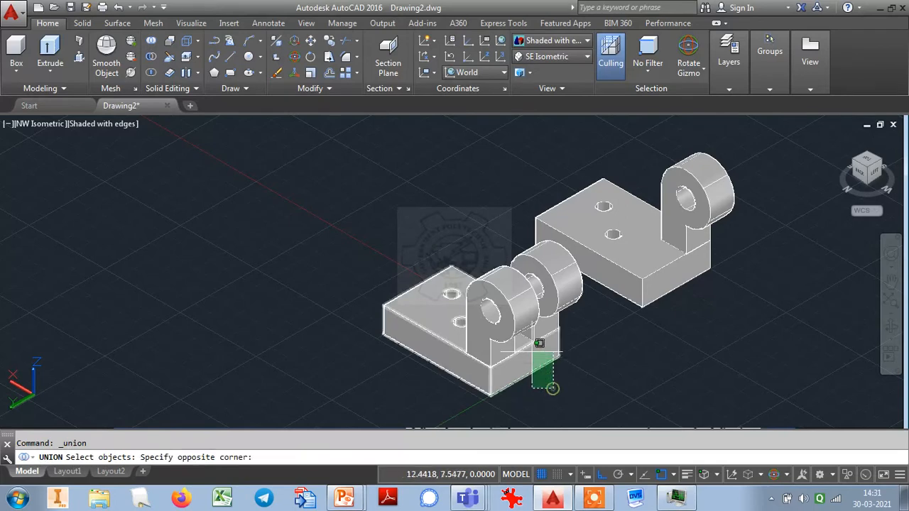
pyautogui.click(514, 332)
pyautogui.press('Return')
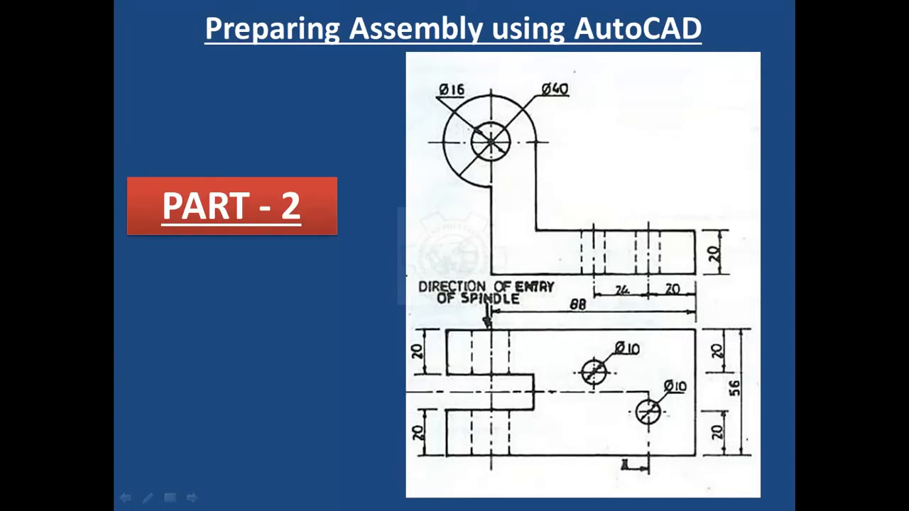
# Compare the Part 2 and Part 3 drawings in the slide show for hinge and plate dimensions, and return to AutoCAD.
pyautogui.press('Right')
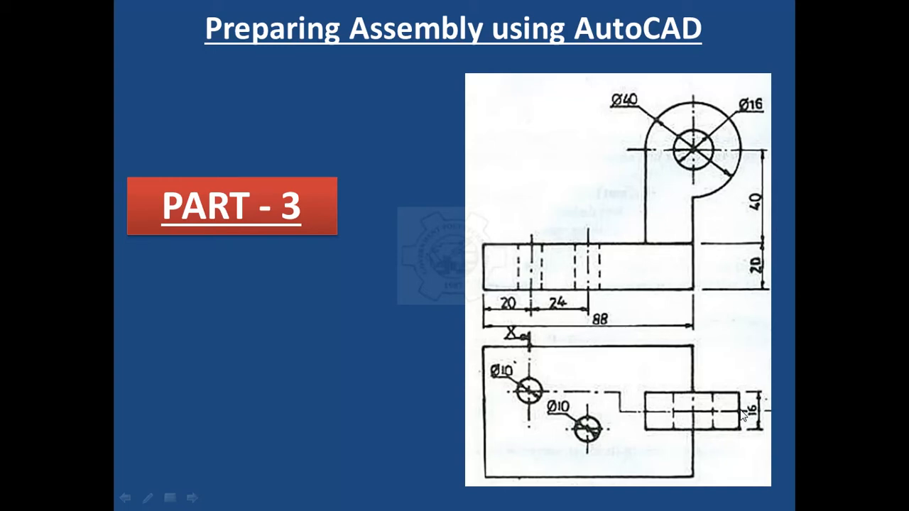
pyautogui.press('Left')
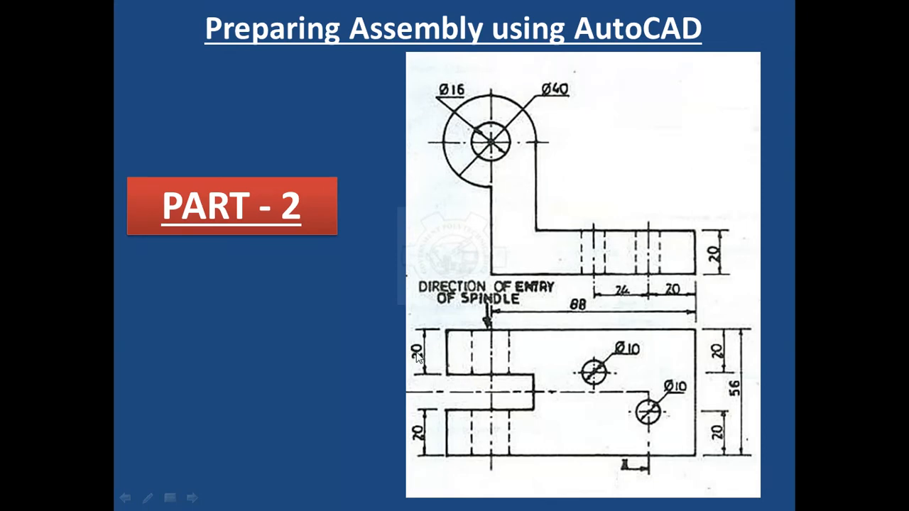
pyautogui.press('Right')
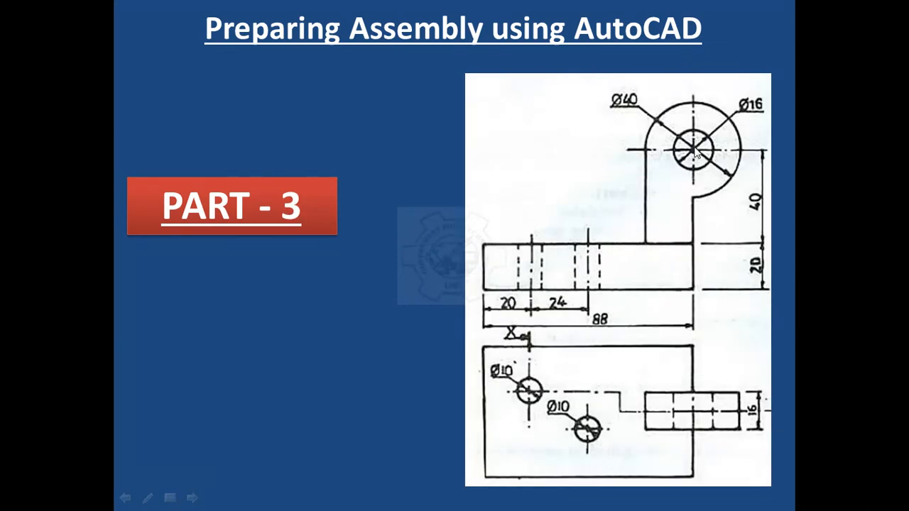
pyautogui.hotkey('alt', 'Tab')
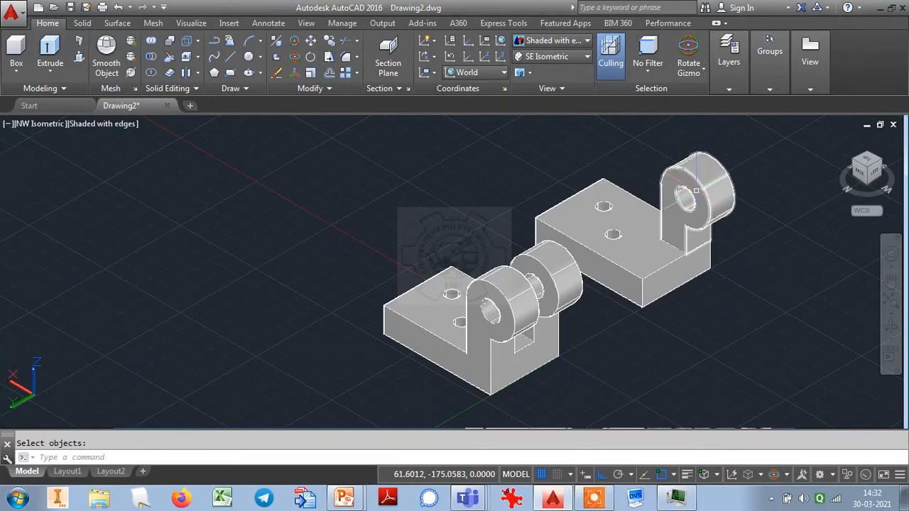
# Move the united two-lug part in the positive X direction, clear of its 2D base outline.
pyautogui.scroll(5, 696, 191)
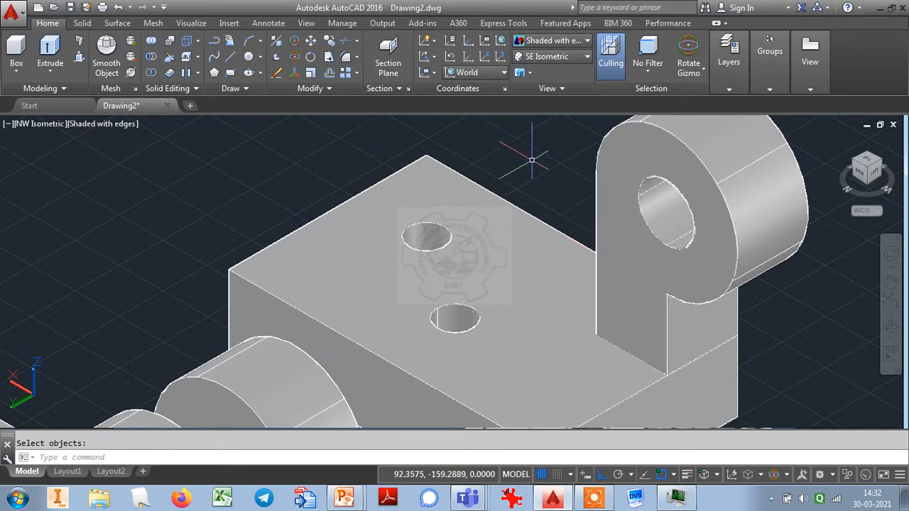
pyautogui.scroll(-5, 540, 160)
pyautogui.write('m')
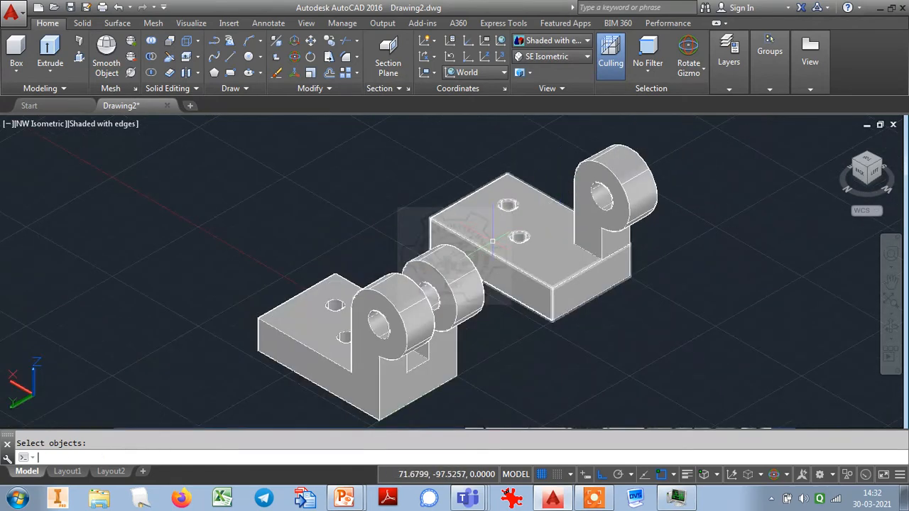
pyautogui.press('Return')
pyautogui.click(380, 304)
pyautogui.press('Return')
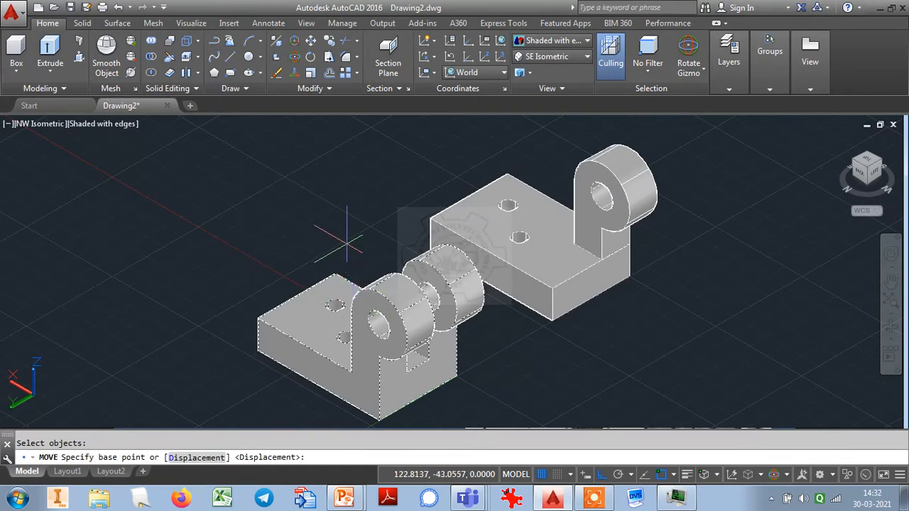
pyautogui.click(352, 240)
pyautogui.click(225, 168)
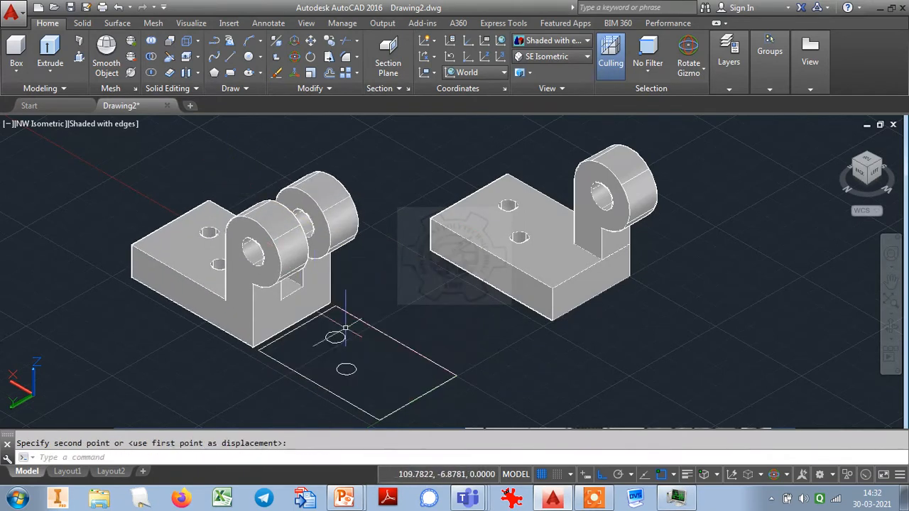
# Erase the leftover 2D base rectangle and its two hole circles.
pyautogui.click(390, 329)
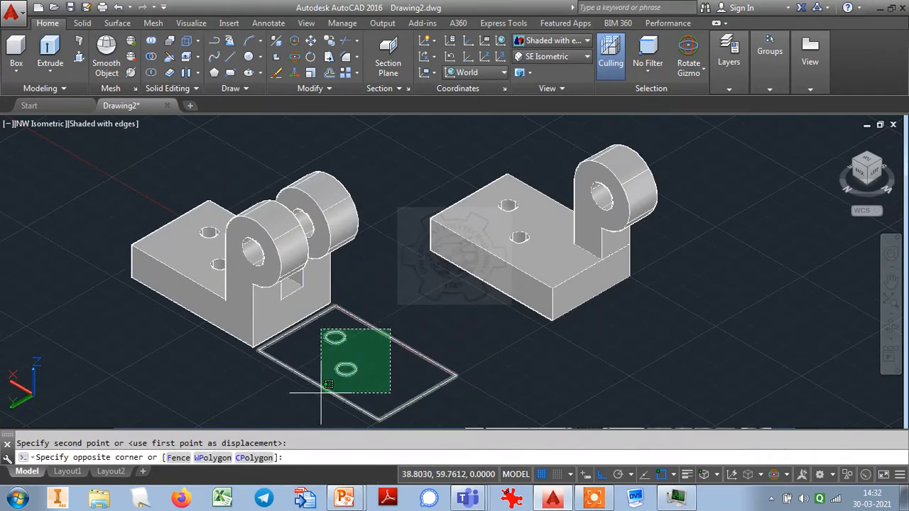
pyautogui.click(317, 402)
pyautogui.press('Delete')
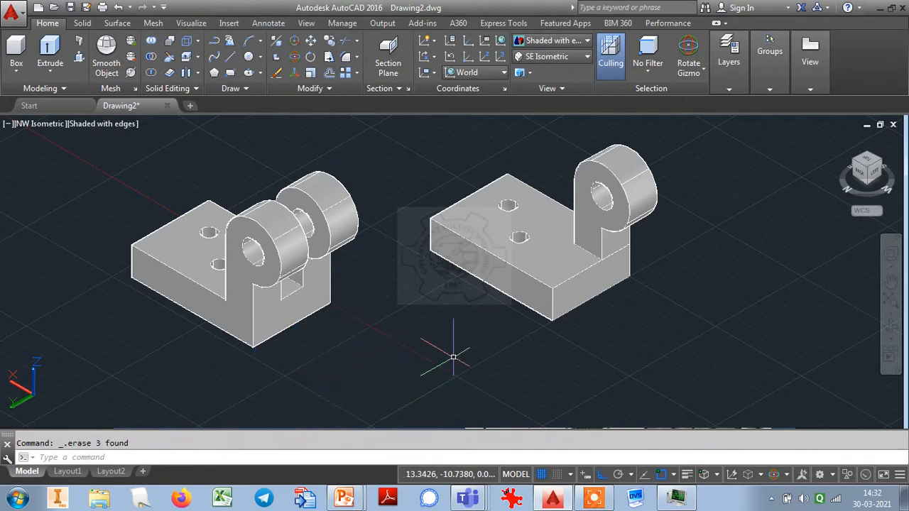
# Move the single lug on the copied plate from its base edge midpoint to the midpoint of the plate's short top edge.
pyautogui.scroll(2, 639, 179)
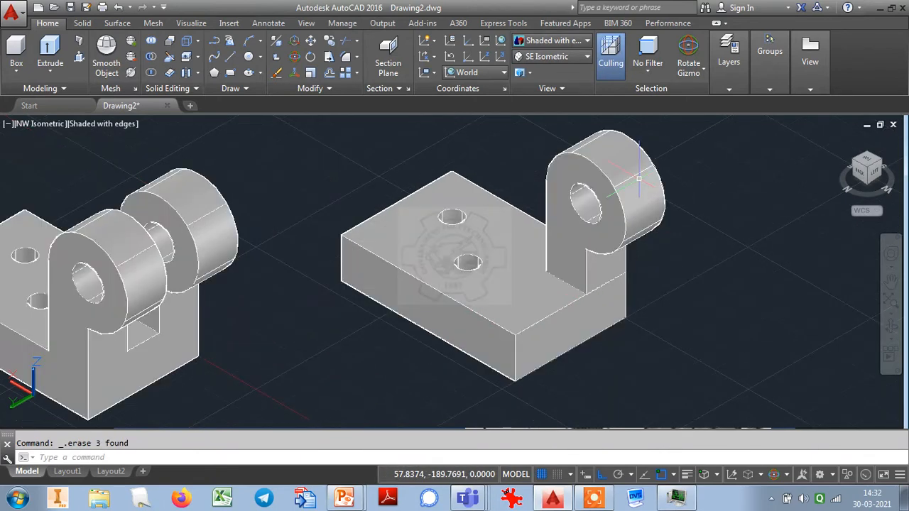
pyautogui.write('m')
pyautogui.press('Return')
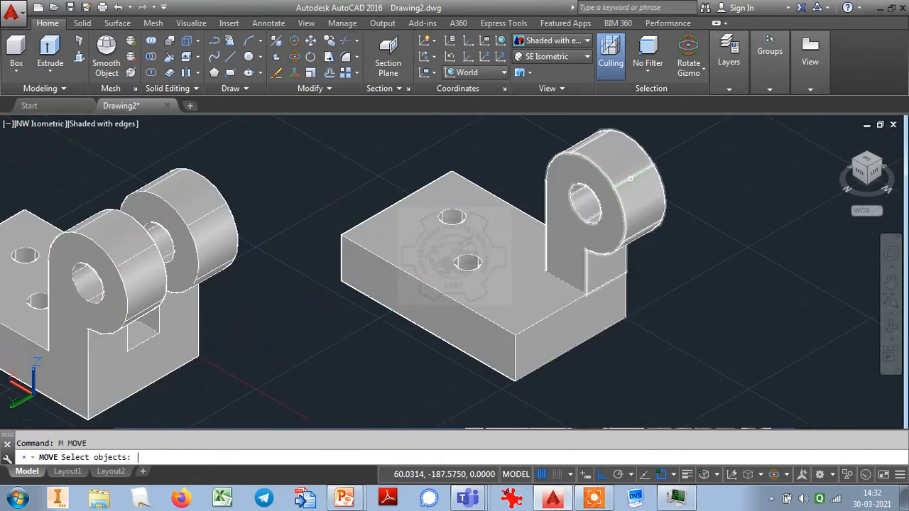
pyautogui.click(630, 178)
pyautogui.press('Return')
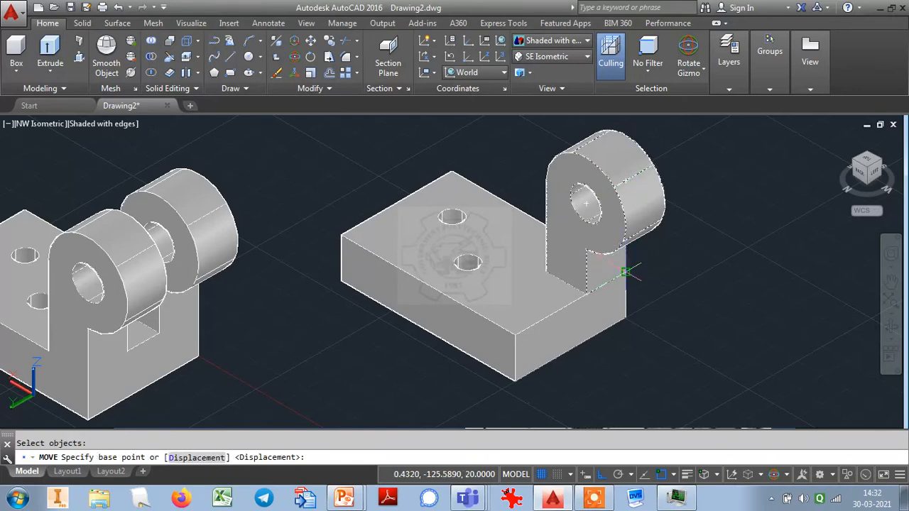
pyautogui.scroll(3, 625, 272)
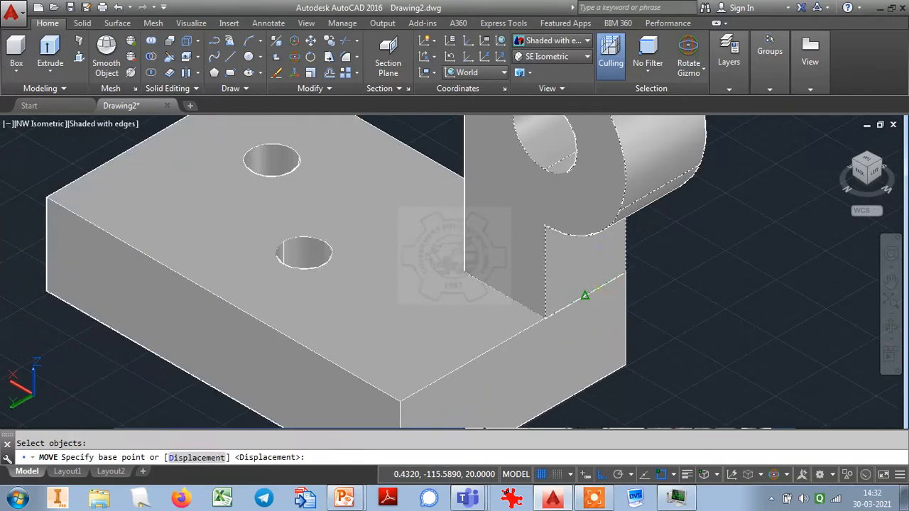
pyautogui.click(585, 296)
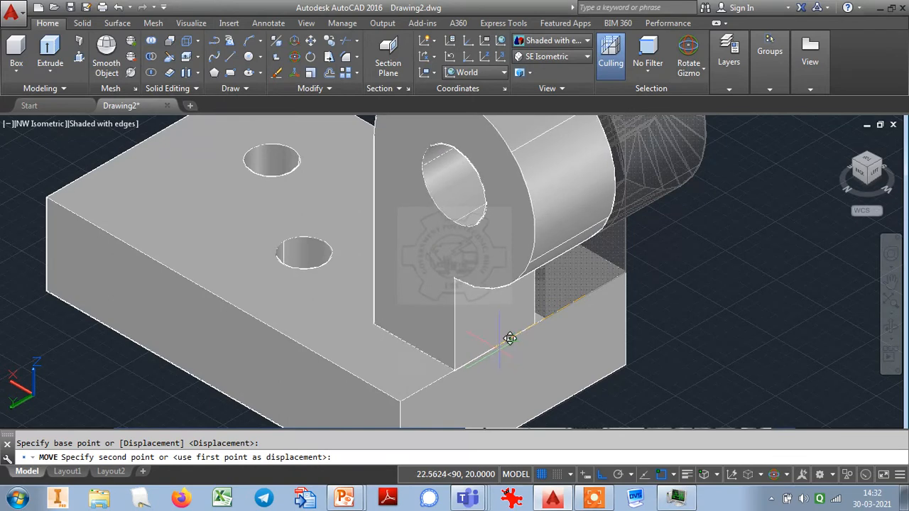
pyautogui.click(525, 327)
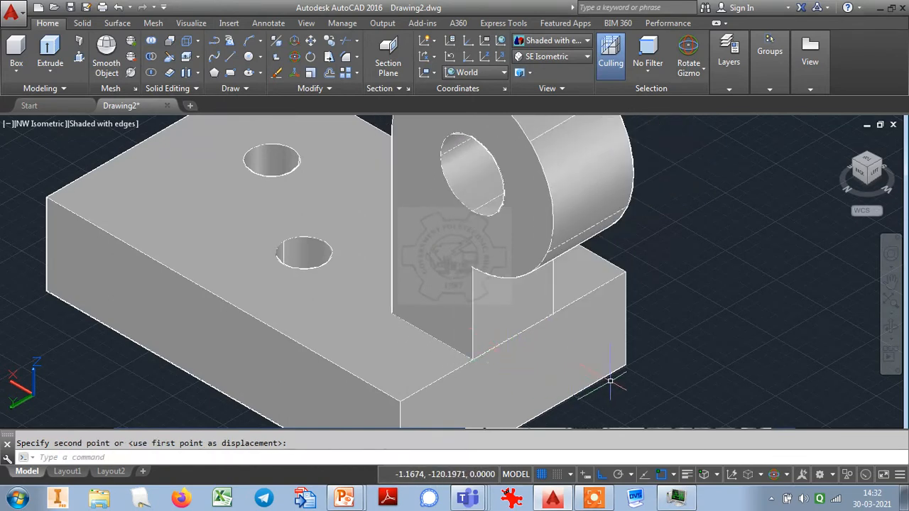
# Offset the flat bored side face of the centred lug by -4 mm to thin the lug.
pyautogui.scroll(-5, 610, 382)
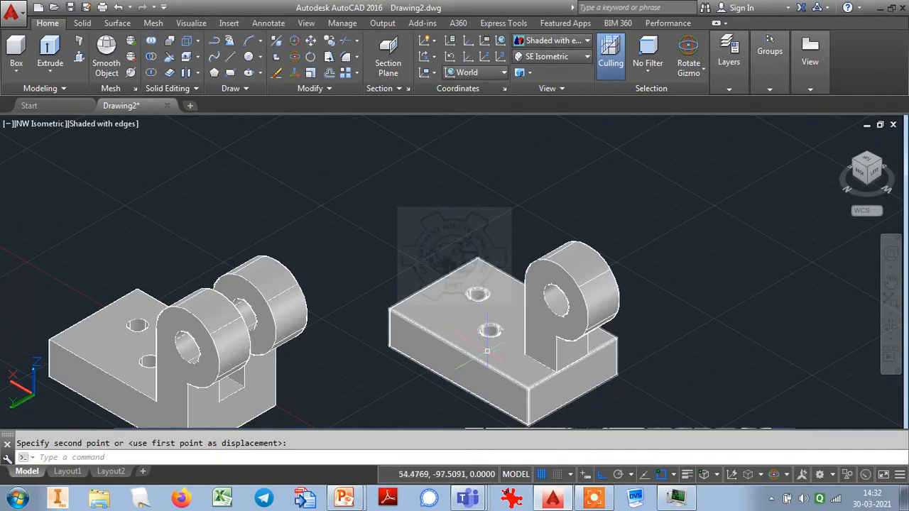
pyautogui.click(530, 378)
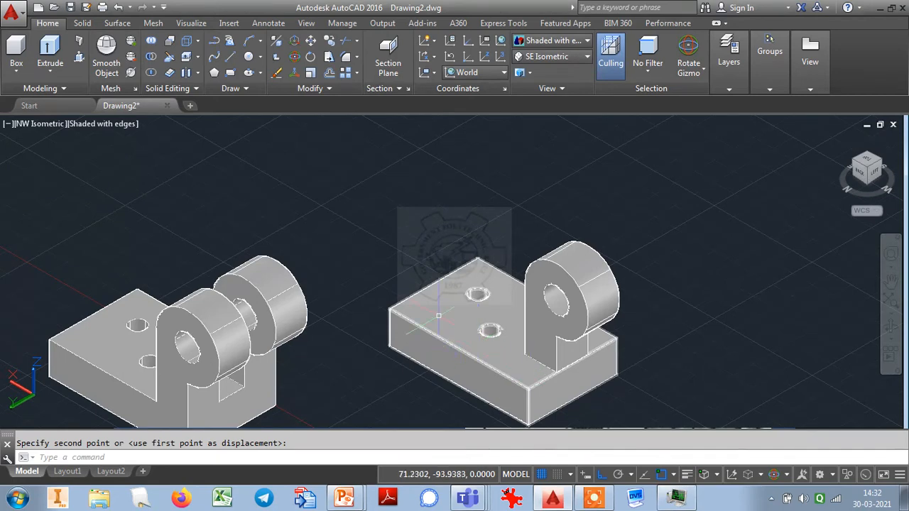
pyautogui.click(199, 57)
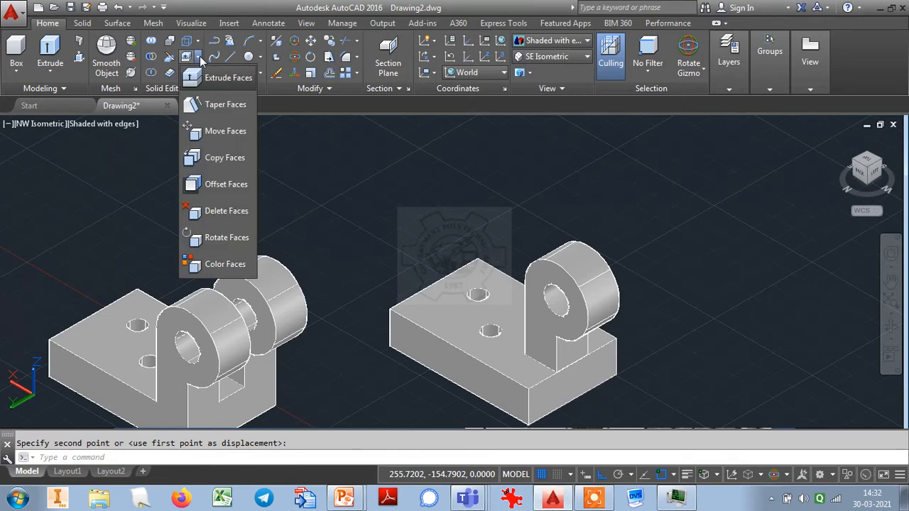
pyautogui.click(218, 184)
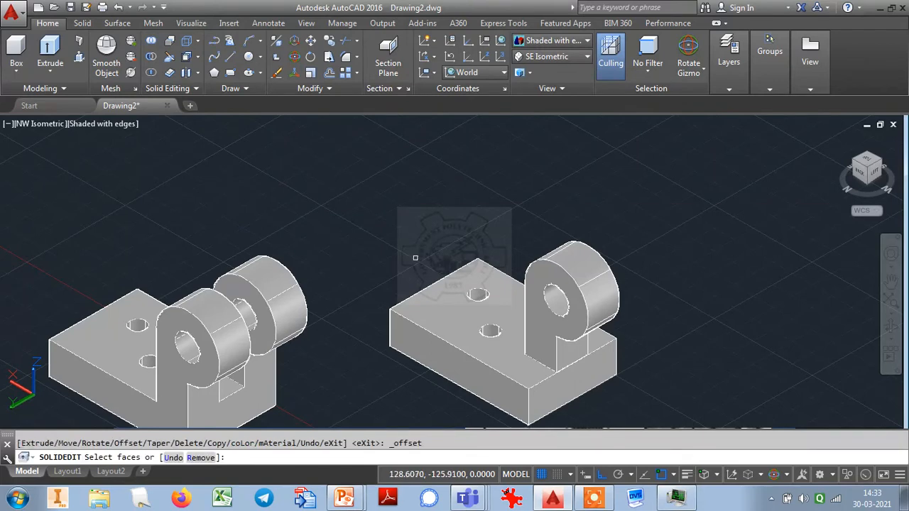
pyautogui.click(538, 278)
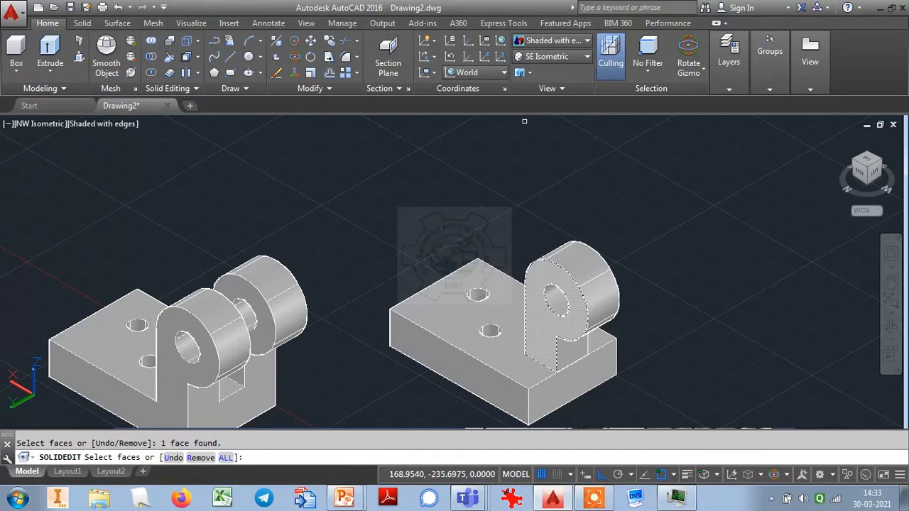
pyautogui.press('Return')
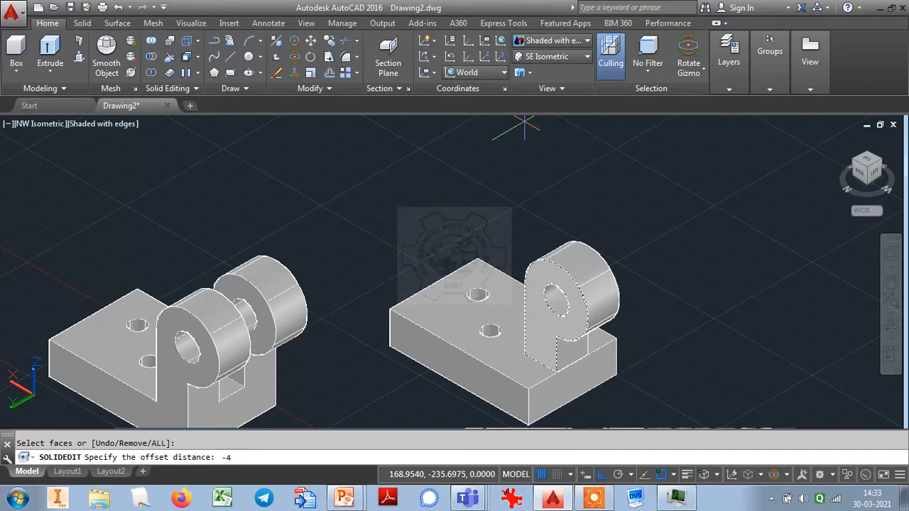
pyautogui.press('Return')
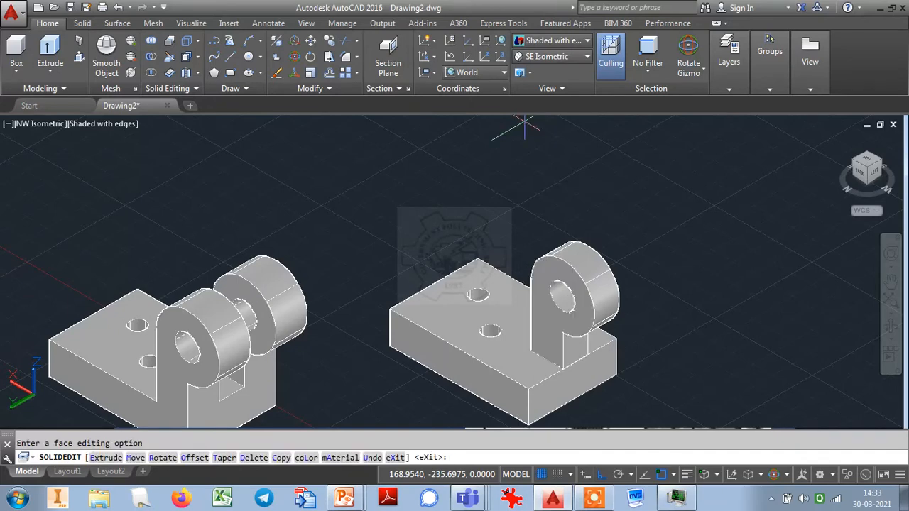
pyautogui.scroll(2, 618, 385)
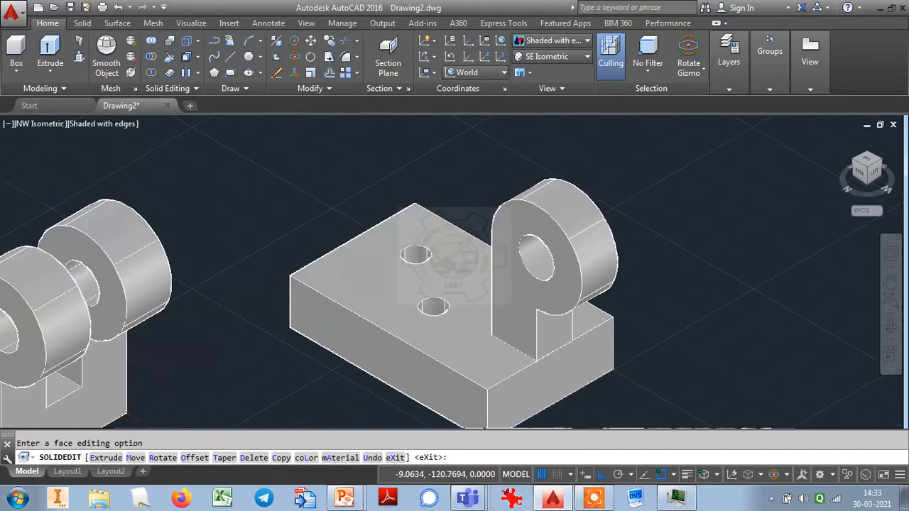
# Move the centred lug's opposite side face inward from its base edge midpoint to the midpoint of the plate's short top edge.
pyautogui.scroll(2, 608, 361)
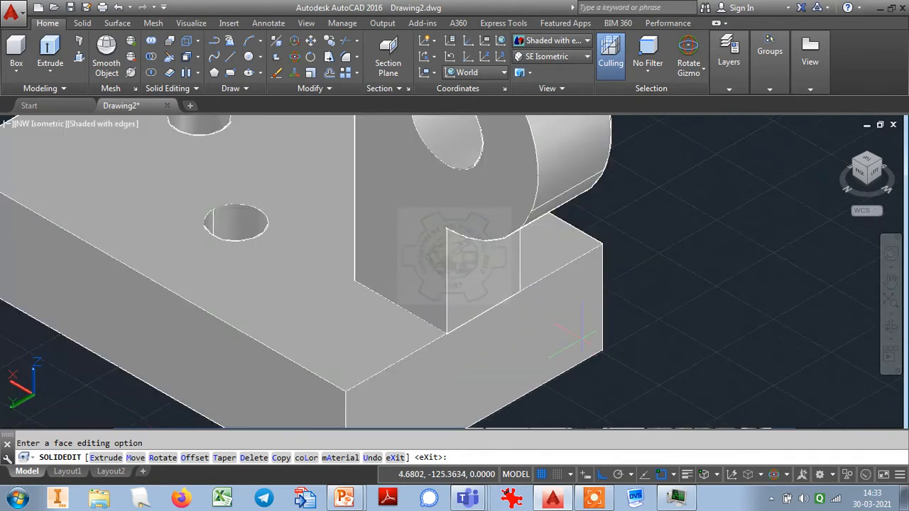
pyautogui.write('m')
pyautogui.press('Return')
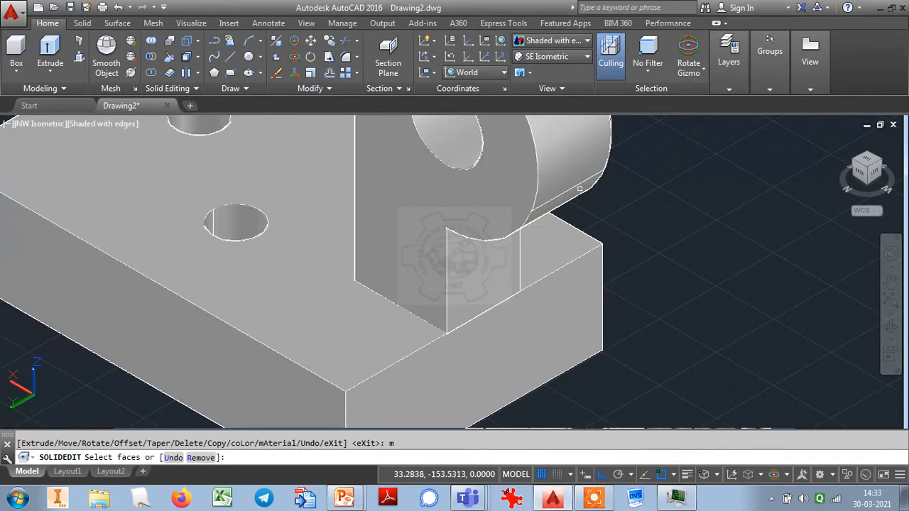
pyautogui.click(597, 178)
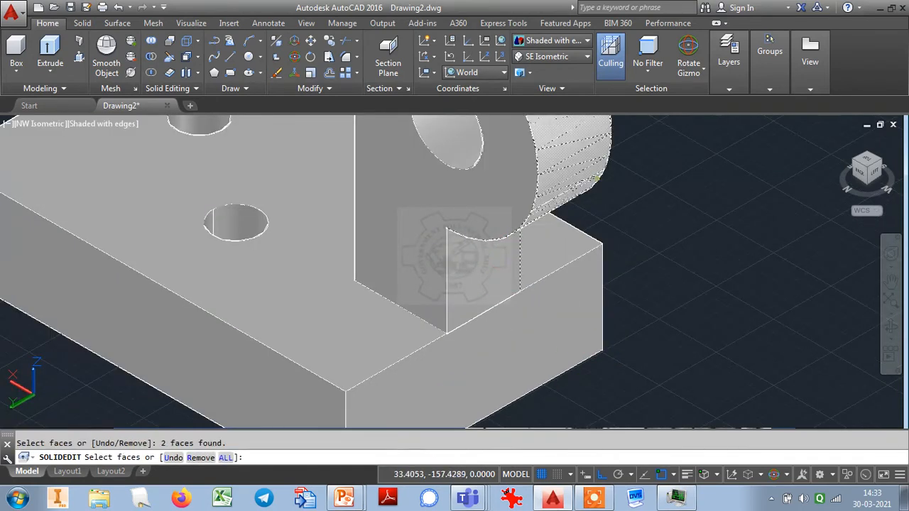
pyautogui.press('Return')
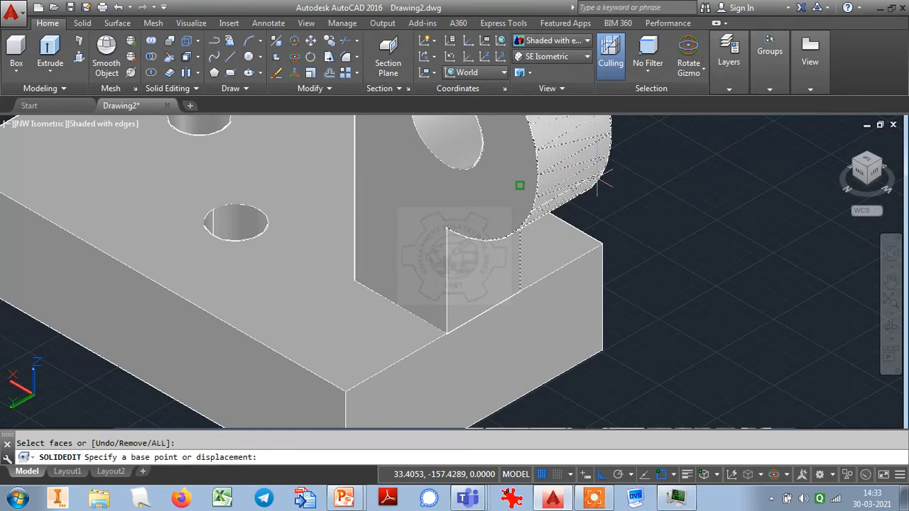
pyautogui.click(483, 314)
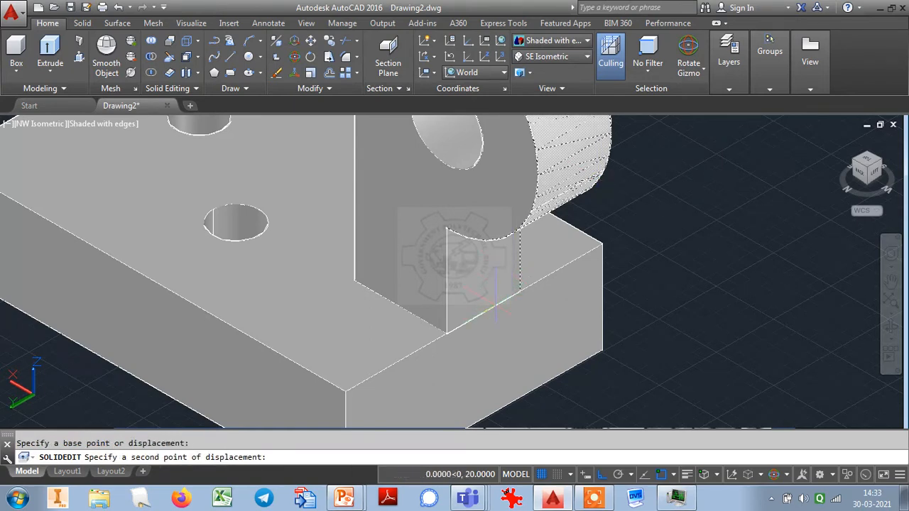
pyautogui.click(435, 331)
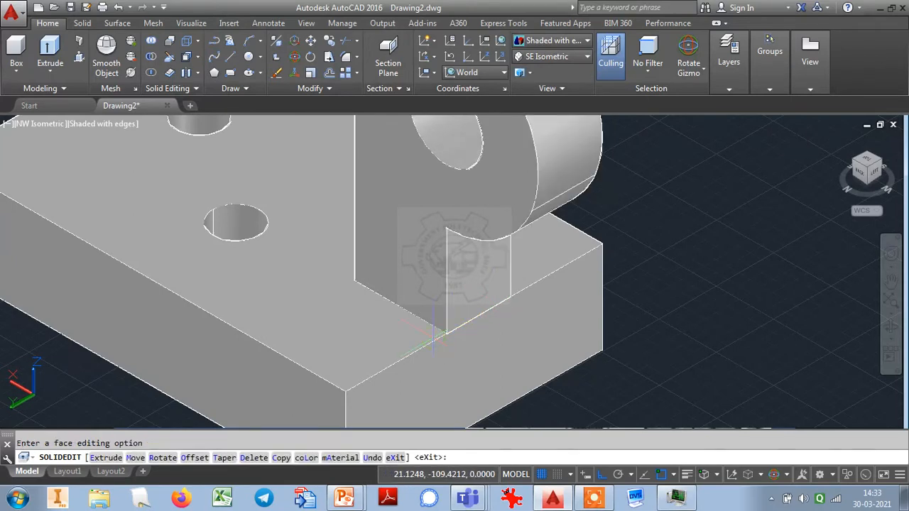
# Unite the plate and its centred lug into one solid.
pyautogui.scroll(-5, 446, 331)
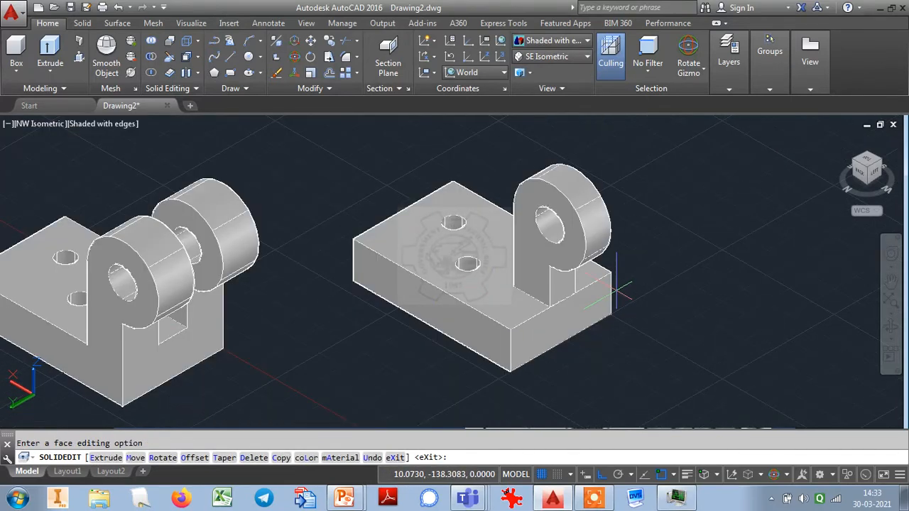
pyautogui.click(151, 40)
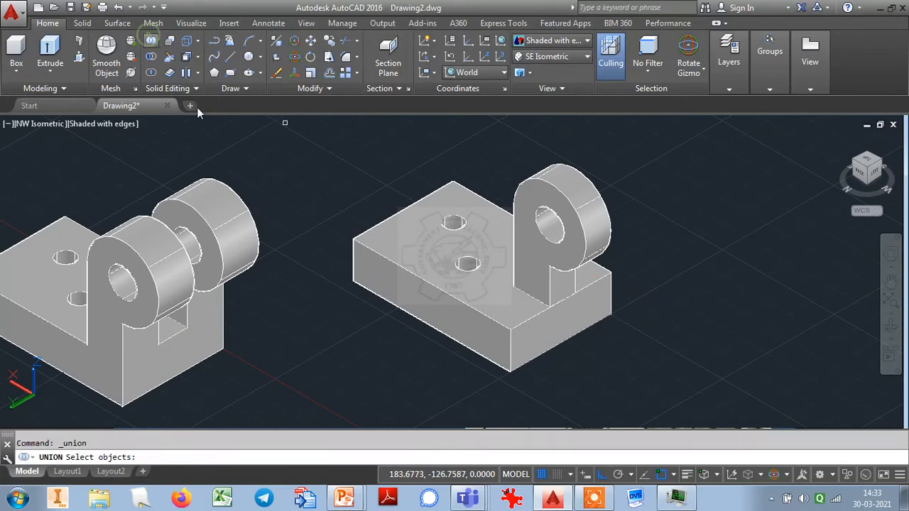
pyautogui.click(653, 365)
pyautogui.click(536, 248)
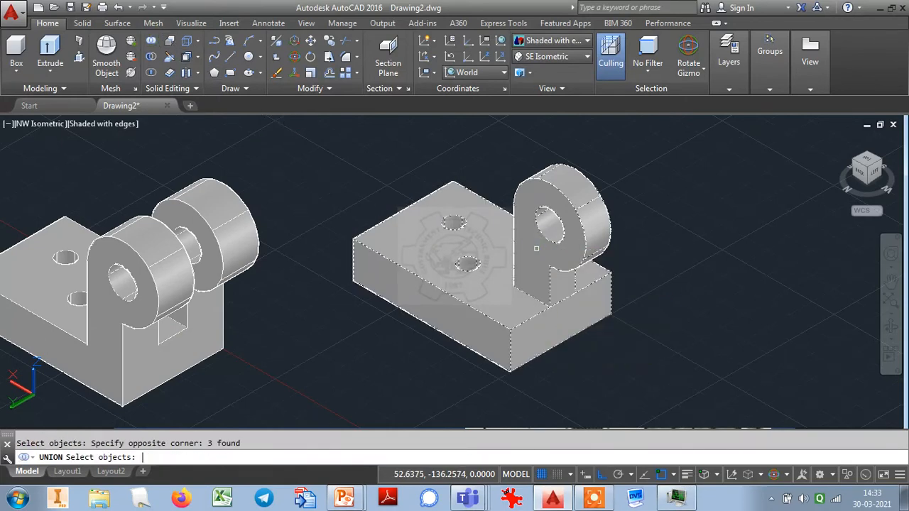
pyautogui.press('Return')
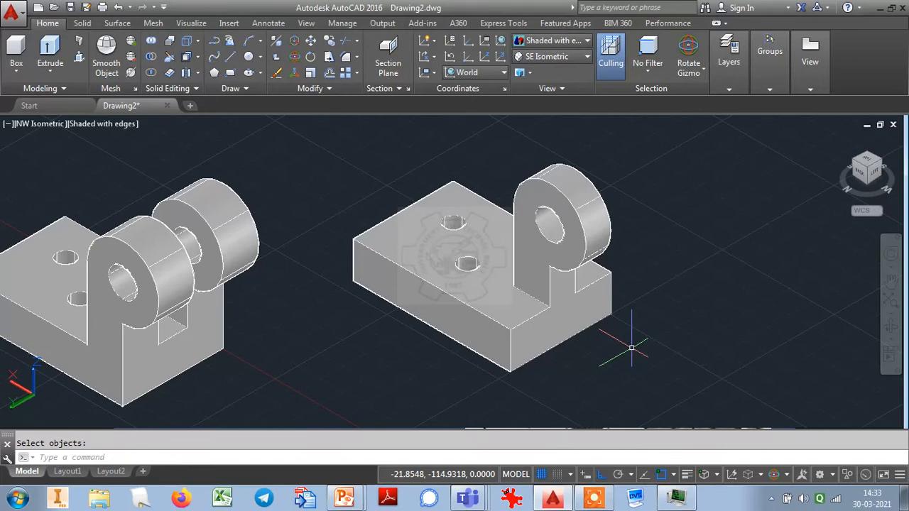
# Rotate the united single-lug part 180 degrees about the vertical Z axis.
pyautogui.click(601, 325)
pyautogui.click(579, 318)
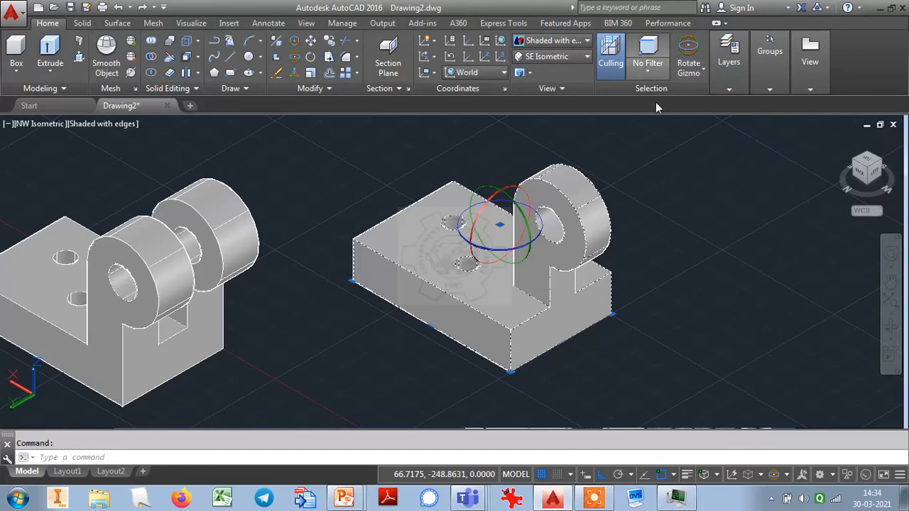
pyautogui.click(469, 215)
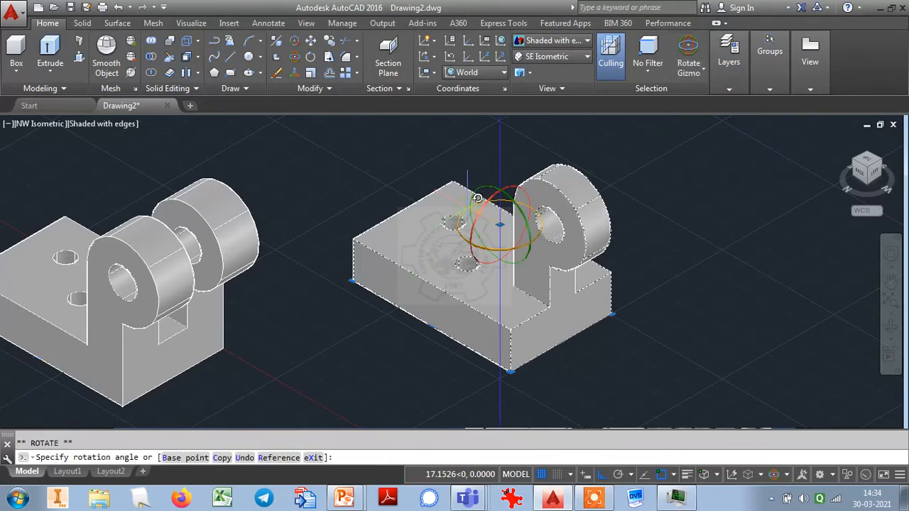
pyautogui.click(716, 387)
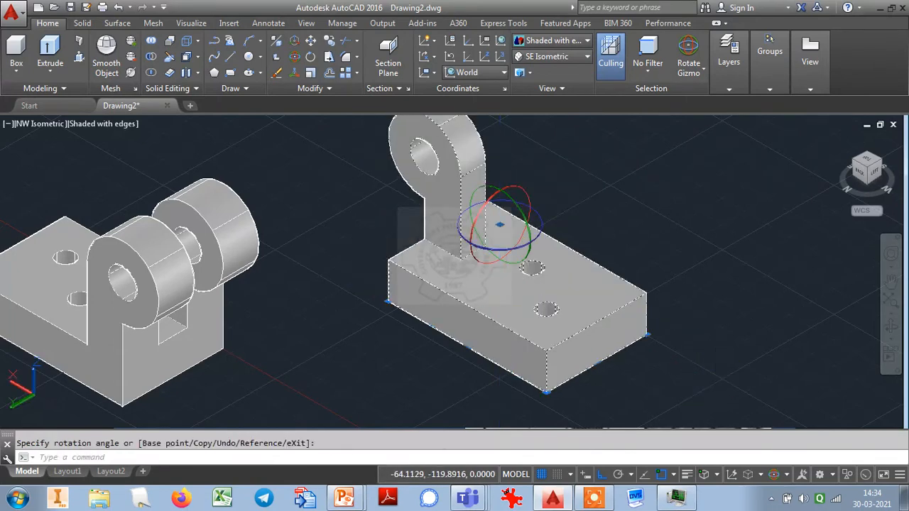
pyautogui.press('Escape')
# Set the single-lug part's colour to Red in its object properties.
pyautogui.write('z')
pyautogui.press('Return')
pyautogui.write('e')
pyautogui.press('Return')
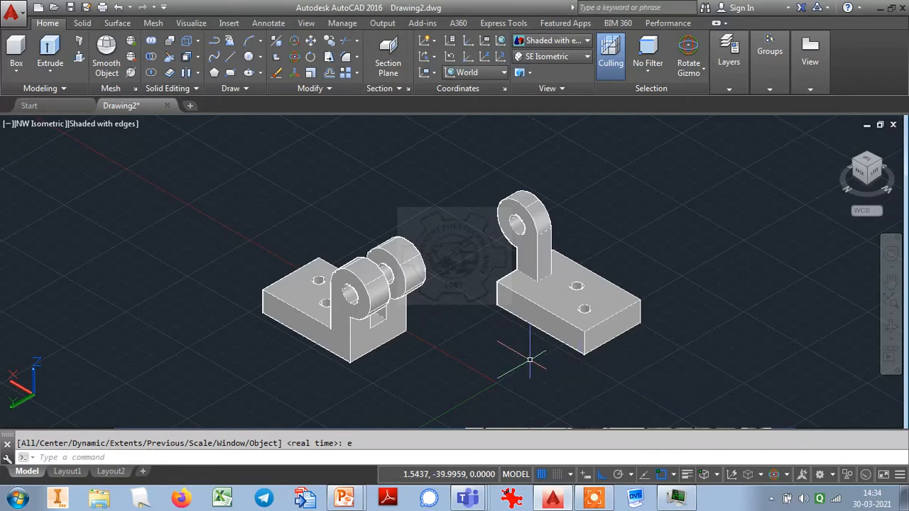
pyautogui.click(608, 324)
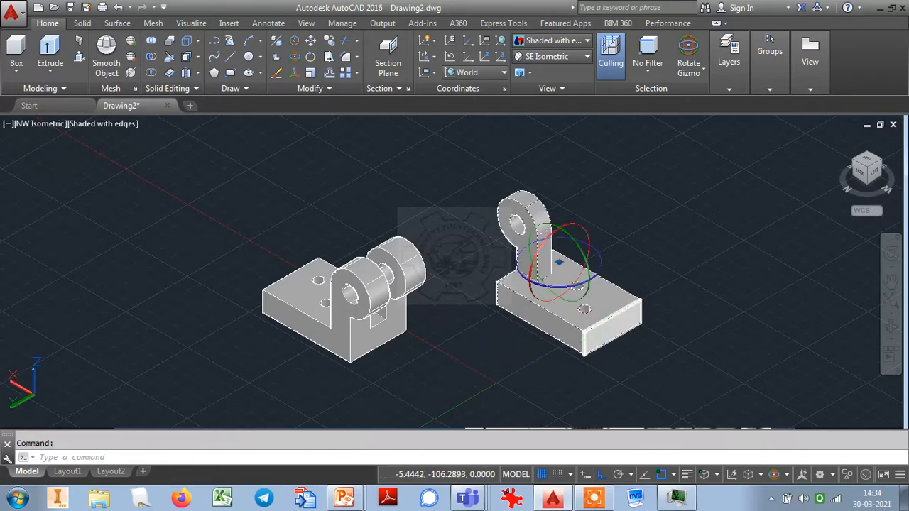
pyautogui.hotkey('ctrl', '1')
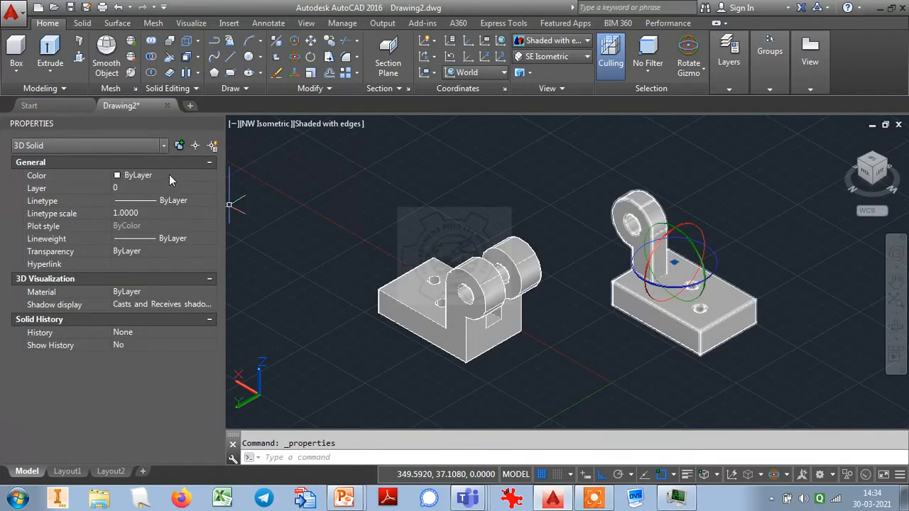
pyautogui.click(169, 175)
pyautogui.click(169, 174)
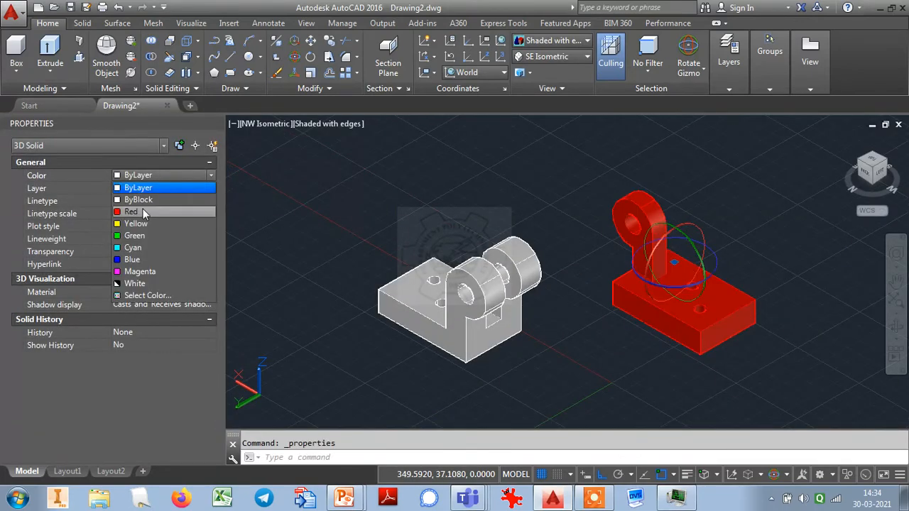
pyautogui.click(143, 211)
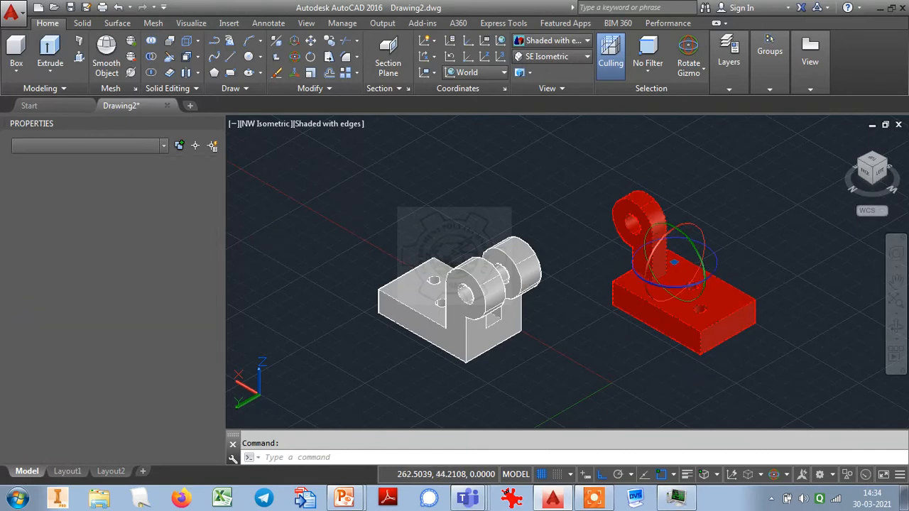
pyautogui.press('Escape')
# Set the two-lug part's colour to Green and close the object properties.
pyautogui.click(454, 302)
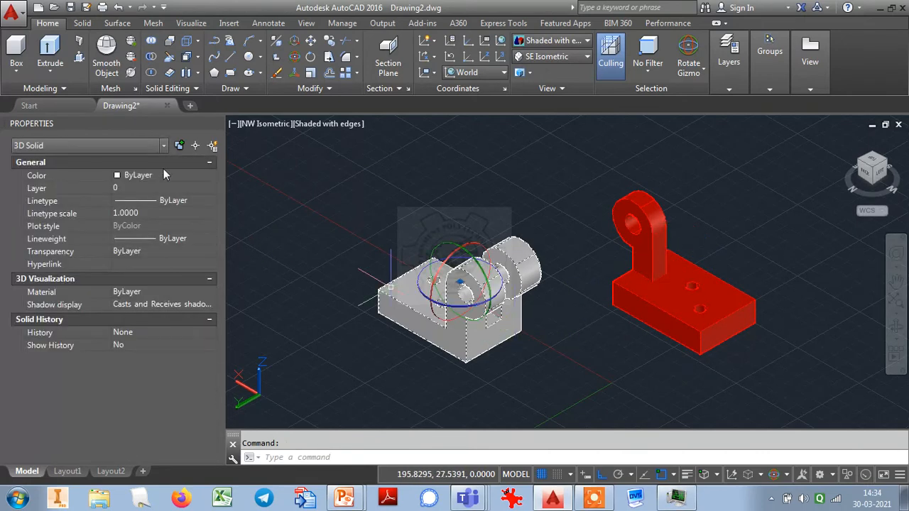
pyautogui.click(163, 175)
pyautogui.click(159, 174)
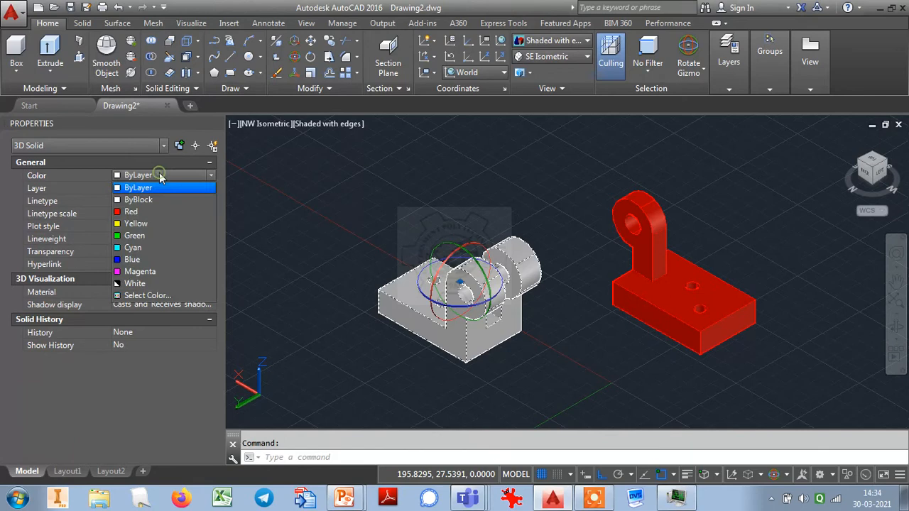
pyautogui.click(129, 236)
pyautogui.press('Escape')
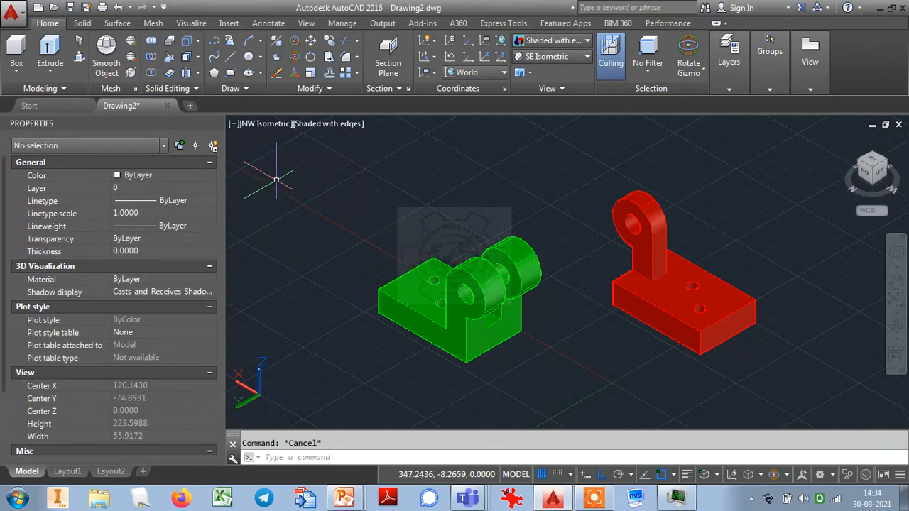
pyautogui.hotkey('ctrl', '1')
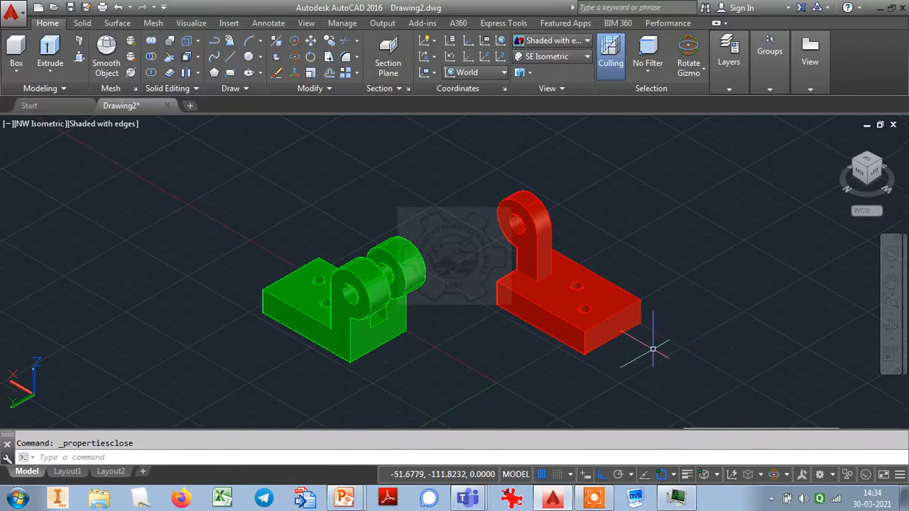
# Move the red part from its lug bore's far-face centre to the bore centre on the inner face of the green part's far lug.
pyautogui.scroll(5, 515, 226)
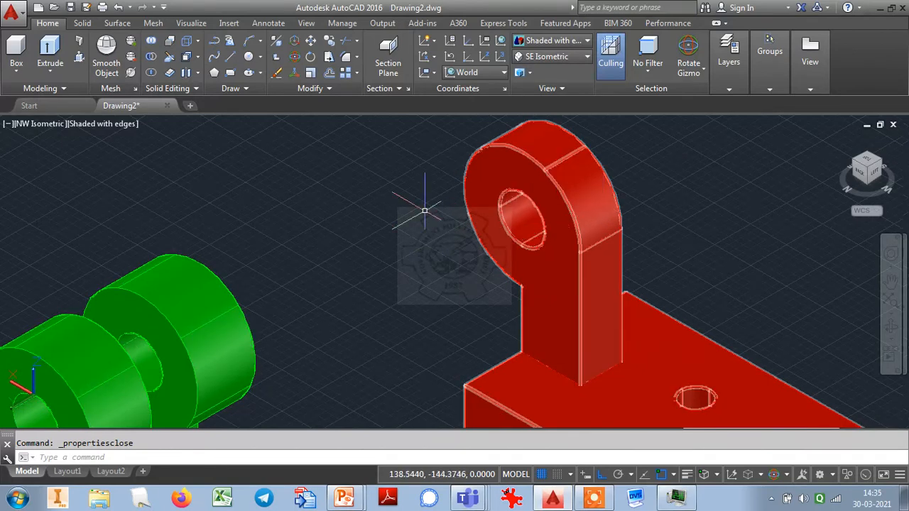
pyautogui.write('m')
pyautogui.press('Return')
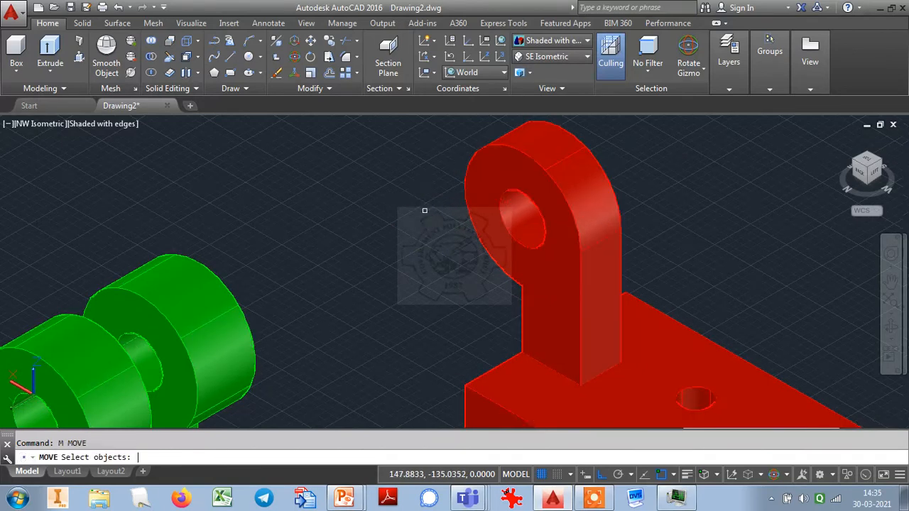
pyautogui.click(501, 204)
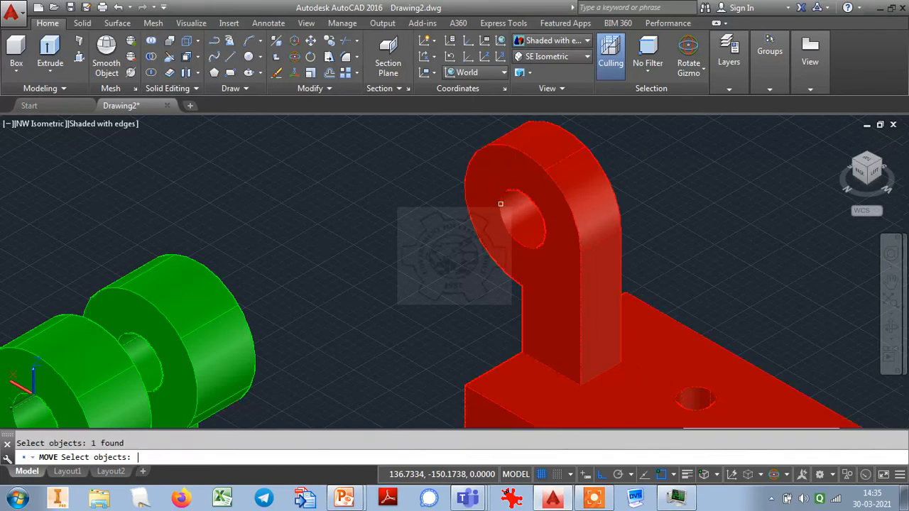
pyautogui.press('Return')
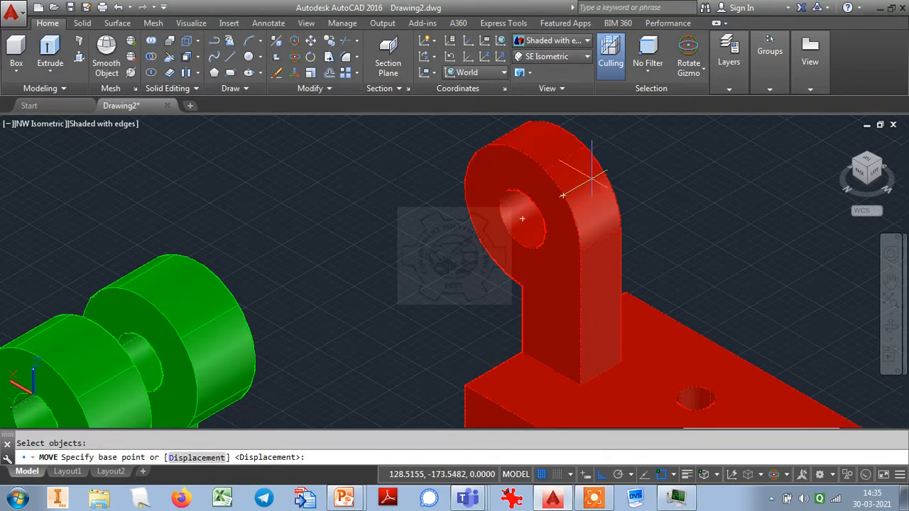
pyautogui.click(558, 193)
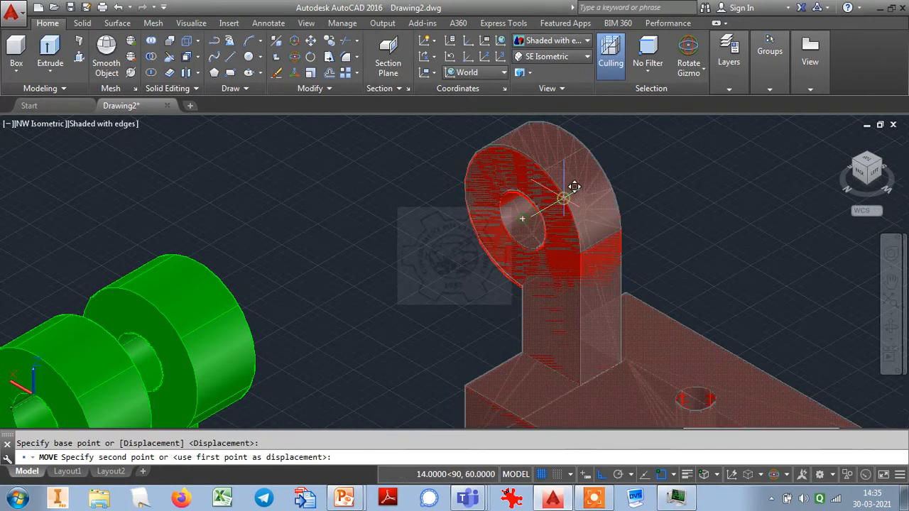
pyautogui.scroll(5, 308, 292)
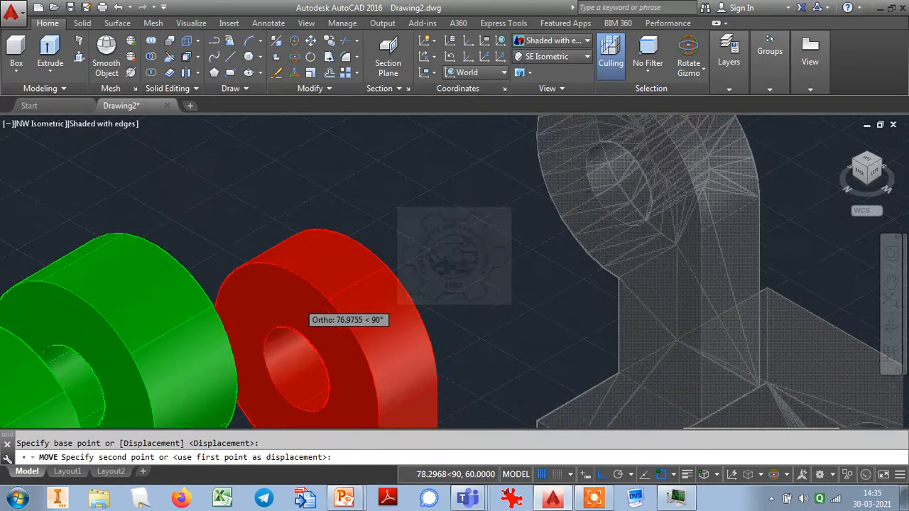
pyautogui.scroll(-5, 138, 320)
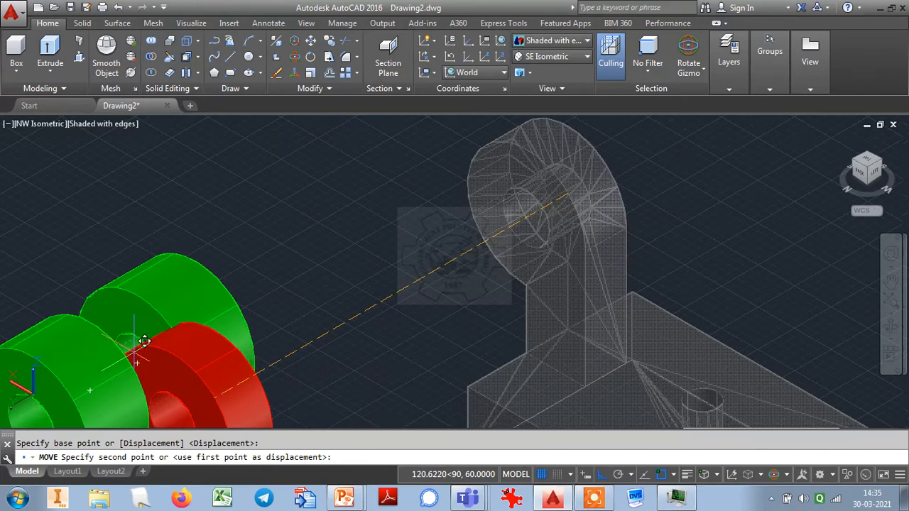
pyautogui.write('cen')
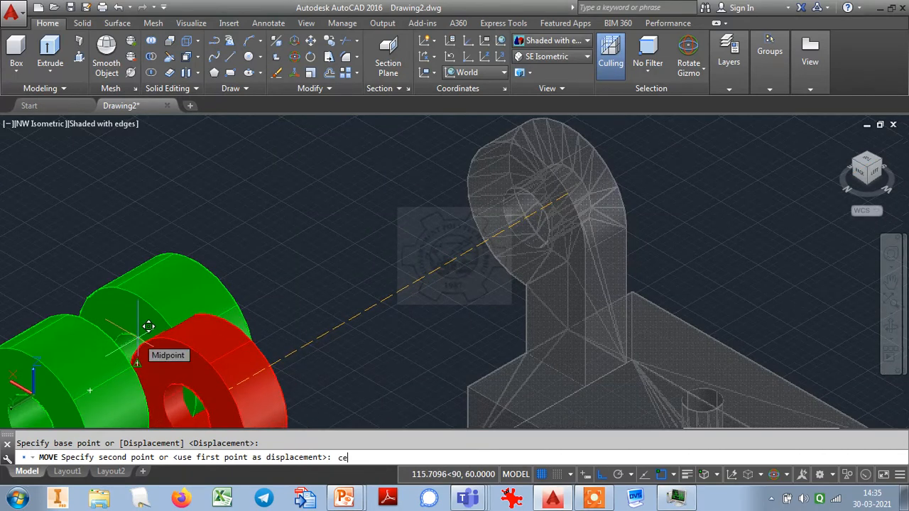
pyautogui.press('Return')
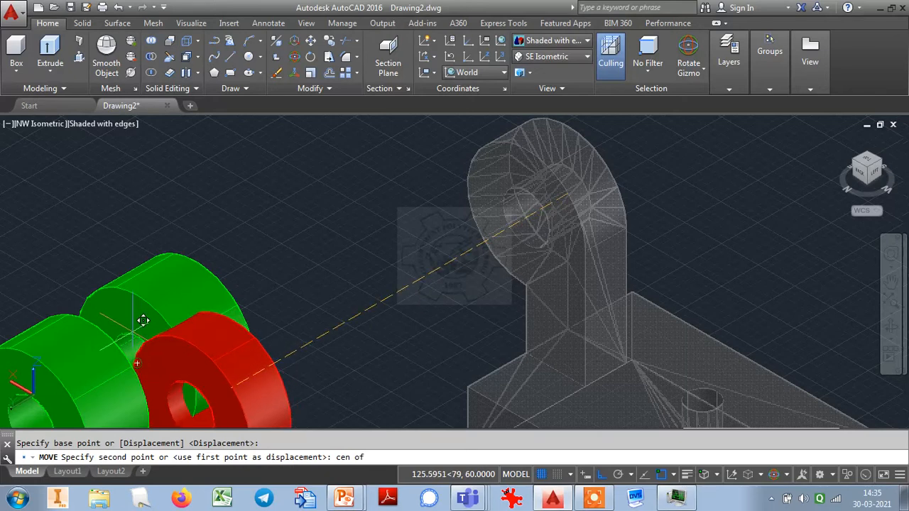
pyautogui.click(131, 334)
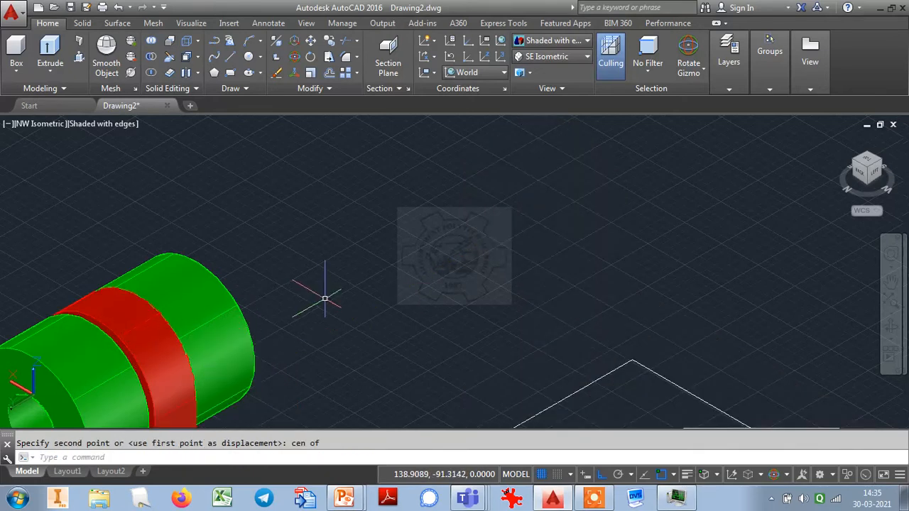
pyautogui.press('Escape')
# Erase the leftover 2D base rectangle beside the assembled hinge.
pyautogui.write('z')
pyautogui.press('Return')
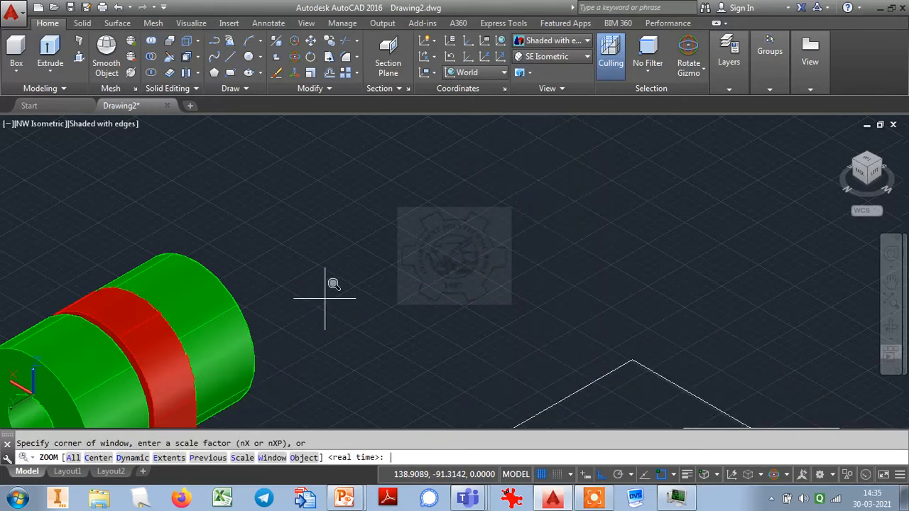
pyautogui.write('e')
pyautogui.press('Return')
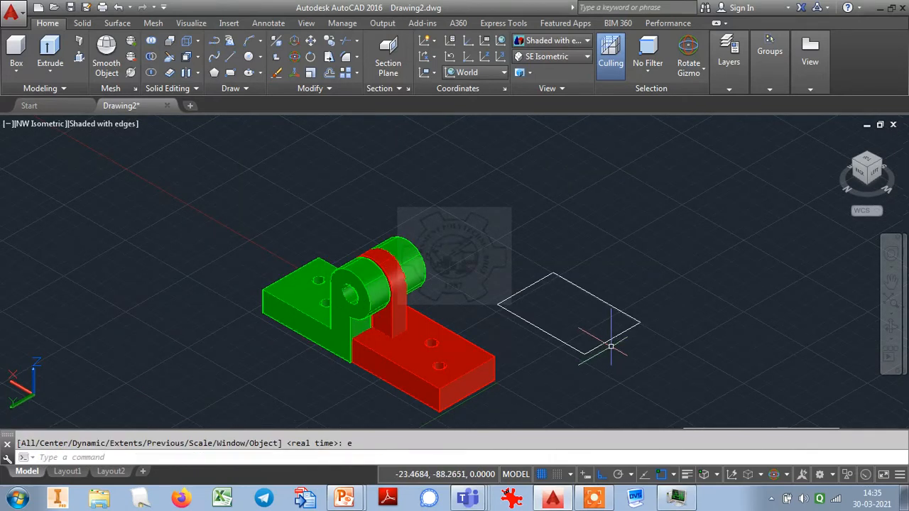
pyautogui.click(620, 348)
pyautogui.click(583, 315)
pyautogui.press('Delete')
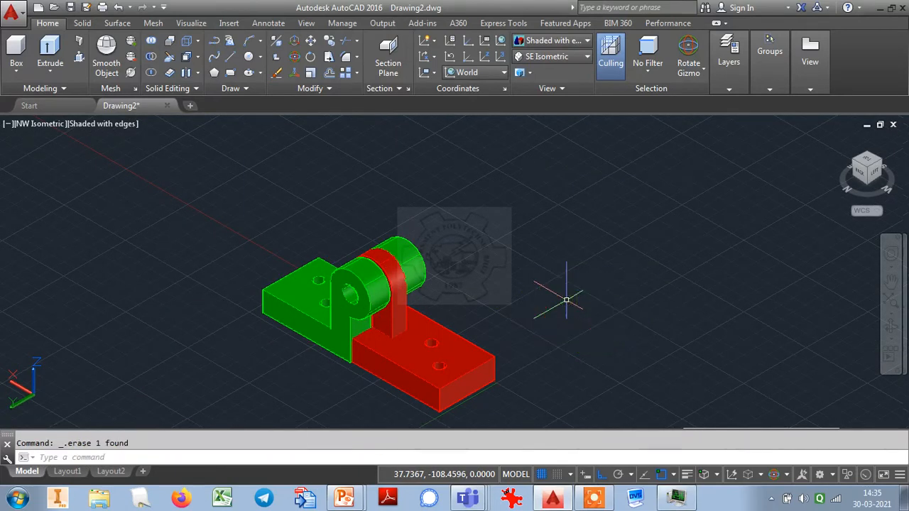
# Examine the assembled hinge's lug joint up close and from another angle, and fit the whole model in view.
pyautogui.press('Escape')
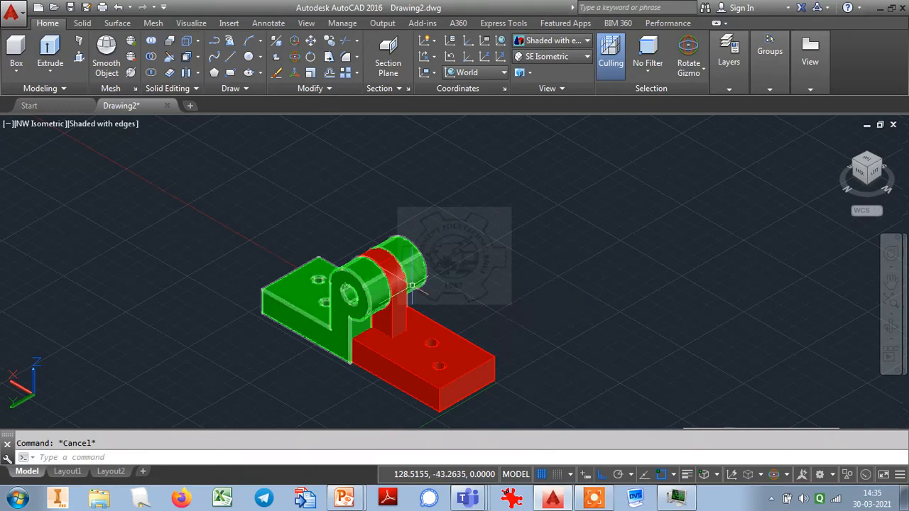
pyautogui.scroll(8, 396, 286)
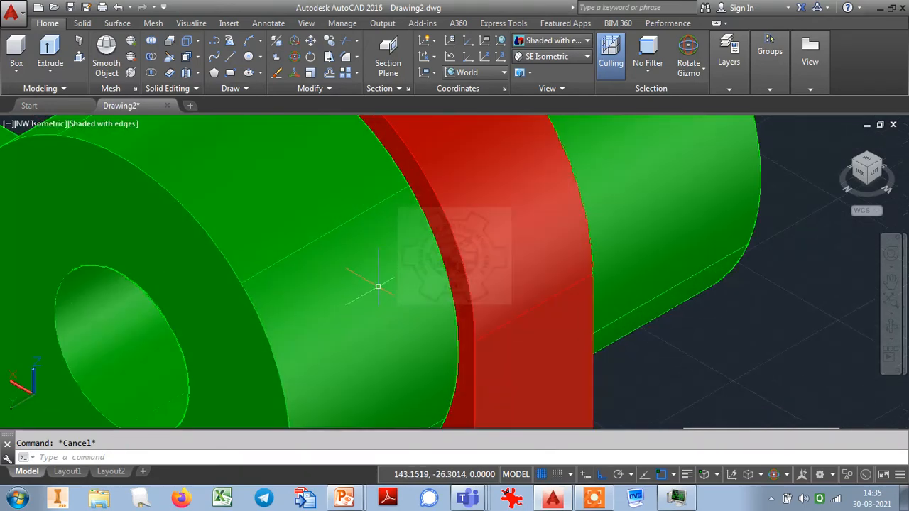
pyautogui.scroll(-5, 448, 290)
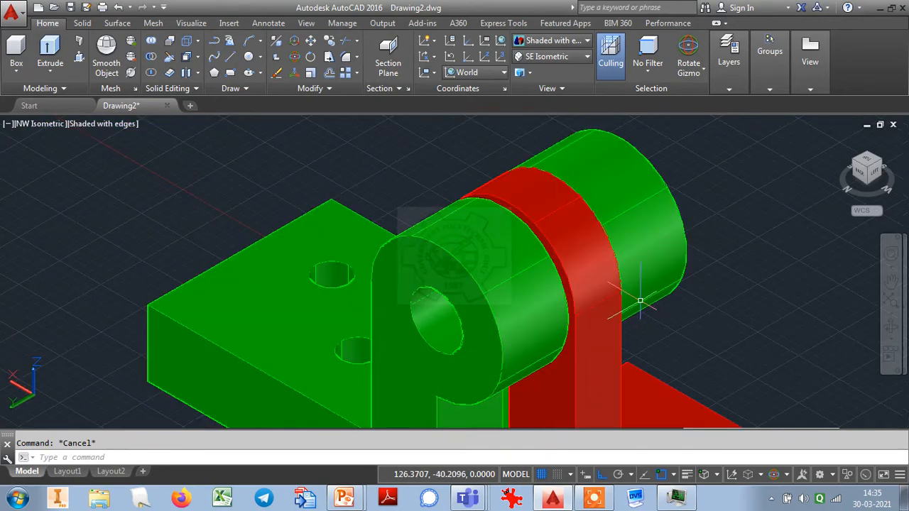
pyautogui.click(890, 331)
pyautogui.moveTo(662, 329); pyautogui.dragTo(689, 336)
pyautogui.scroll(-5, 688, 335)
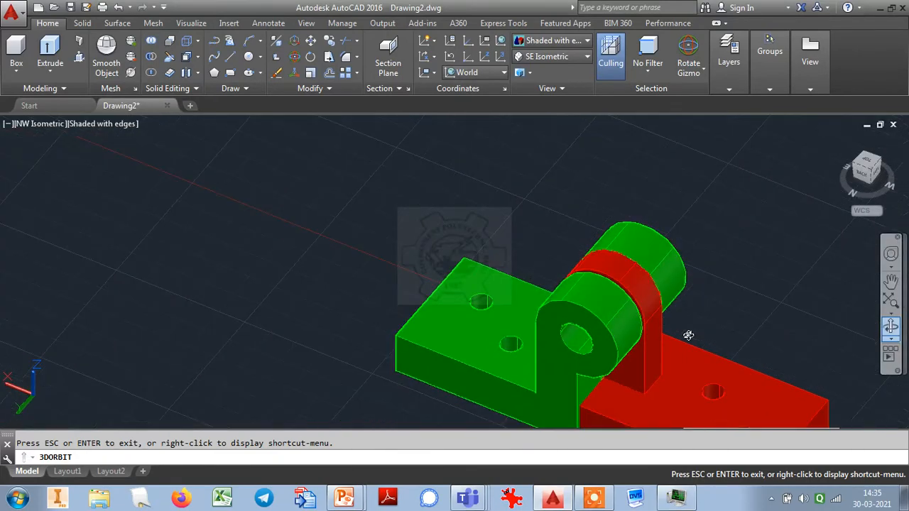
pyautogui.press('Escape')
pyautogui.write('e')
pyautogui.press('Return')
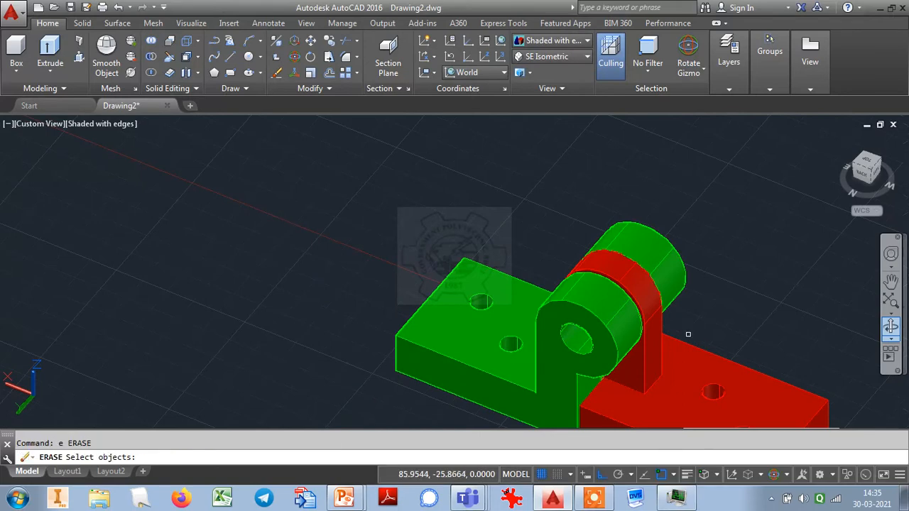
pyautogui.press('Escape')
pyautogui.write('z')
pyautogui.press('Return')
pyautogui.write('e')
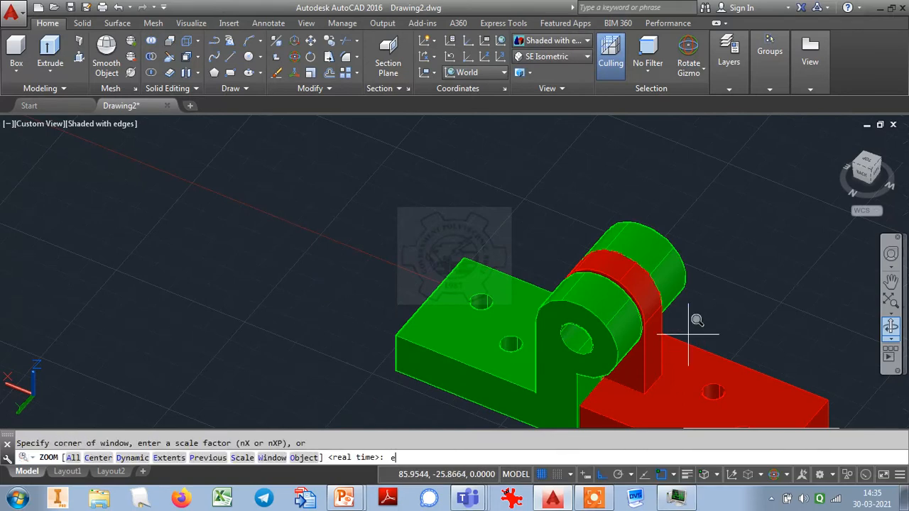
pyautogui.press('Return')
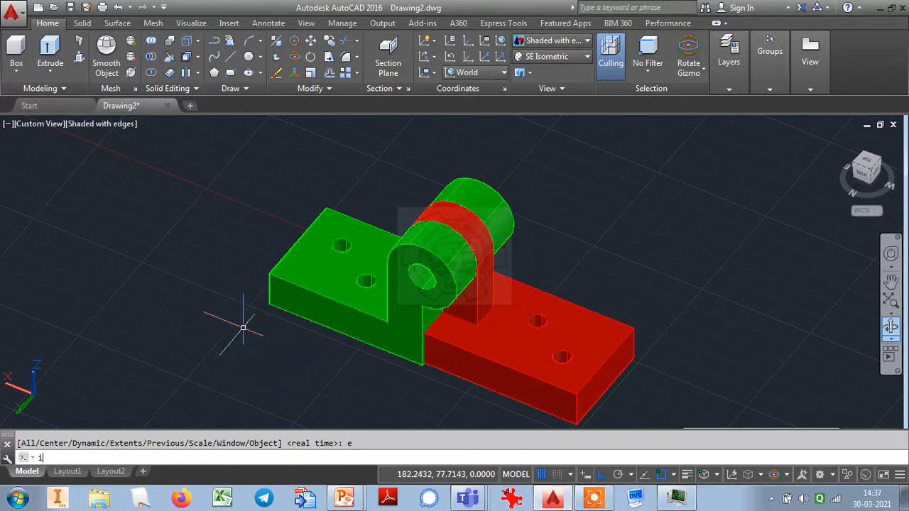
# Insert the drawing P1.dwg as a block at scale 1 and rotation 0, placing the pin in free space beside the hinge.
pyautogui.press('Return')
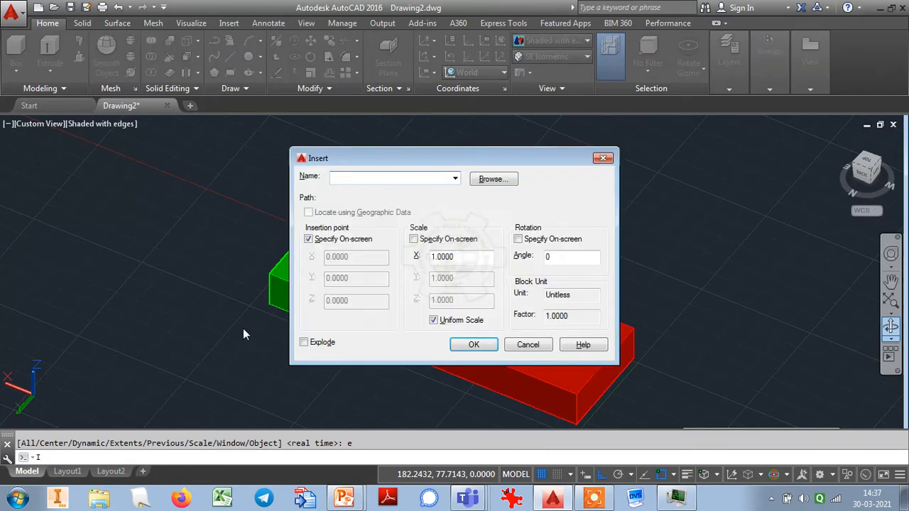
pyautogui.click(494, 179)
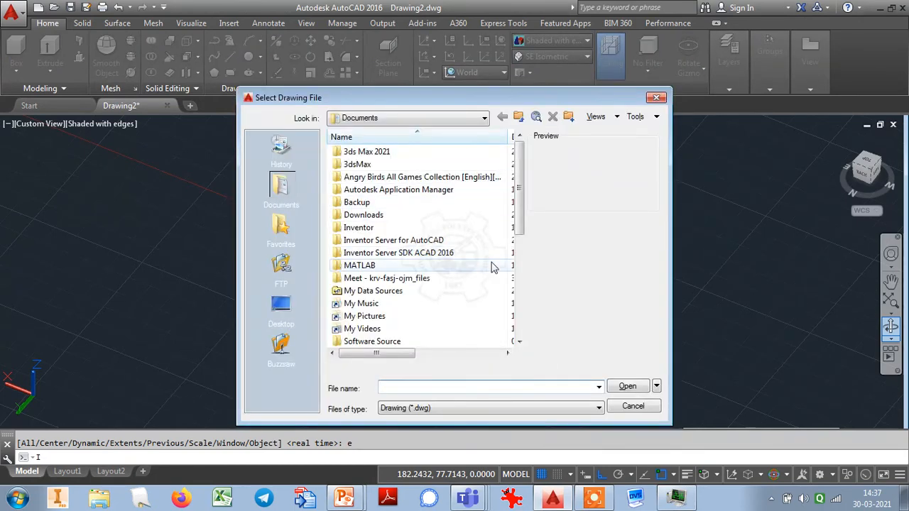
pyautogui.click(417, 387)
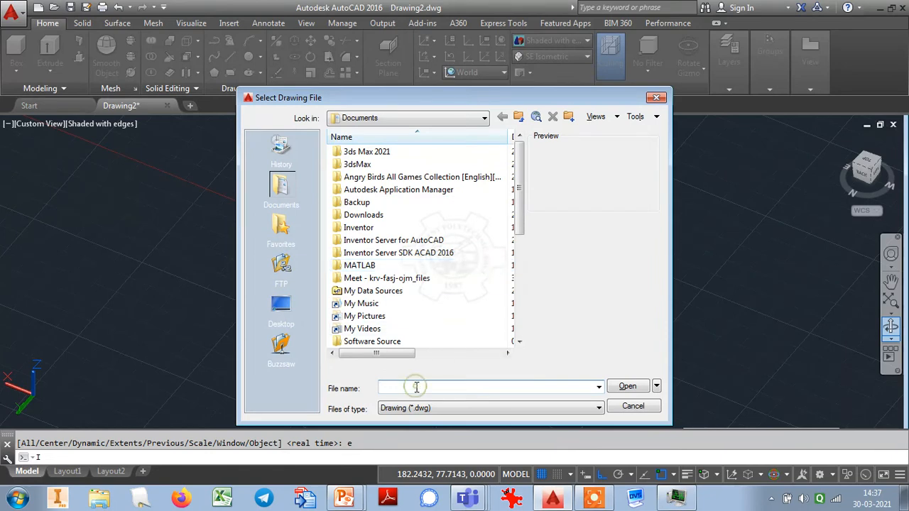
pyautogui.write('p')
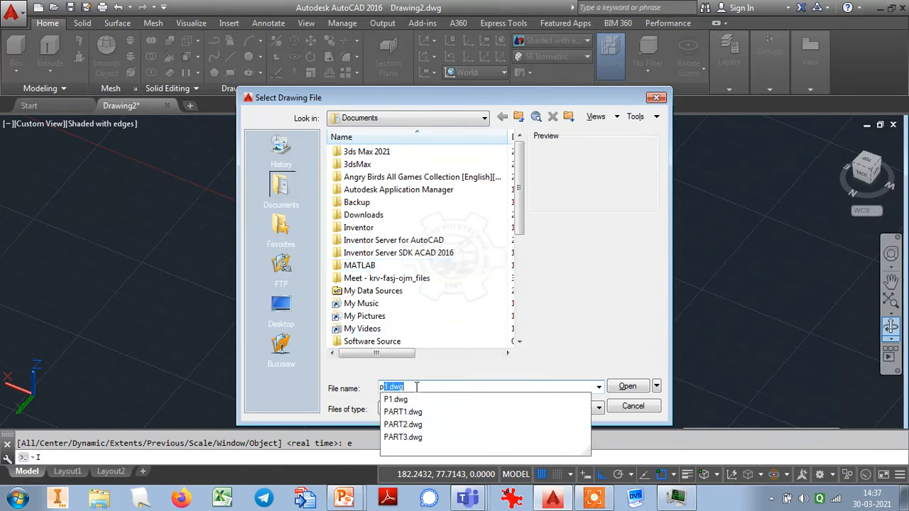
pyautogui.write('1')
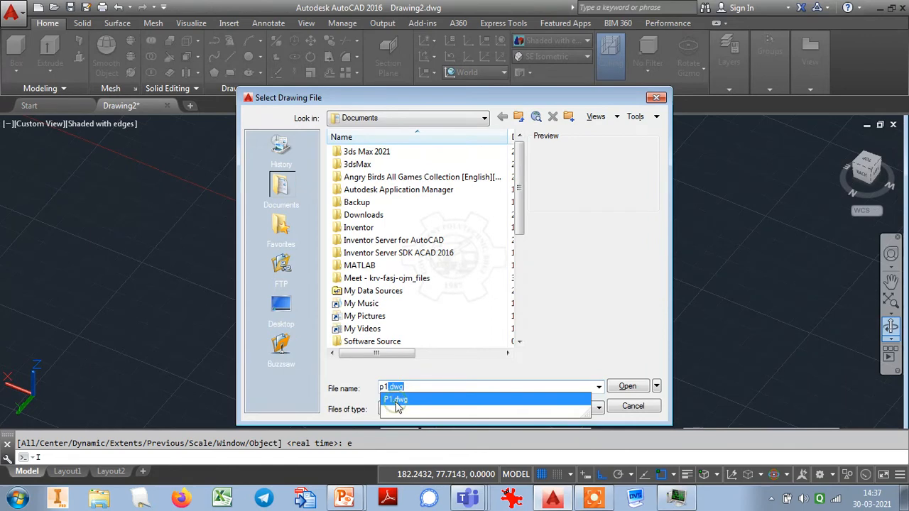
pyautogui.click(396, 400)
pyautogui.click(624, 386)
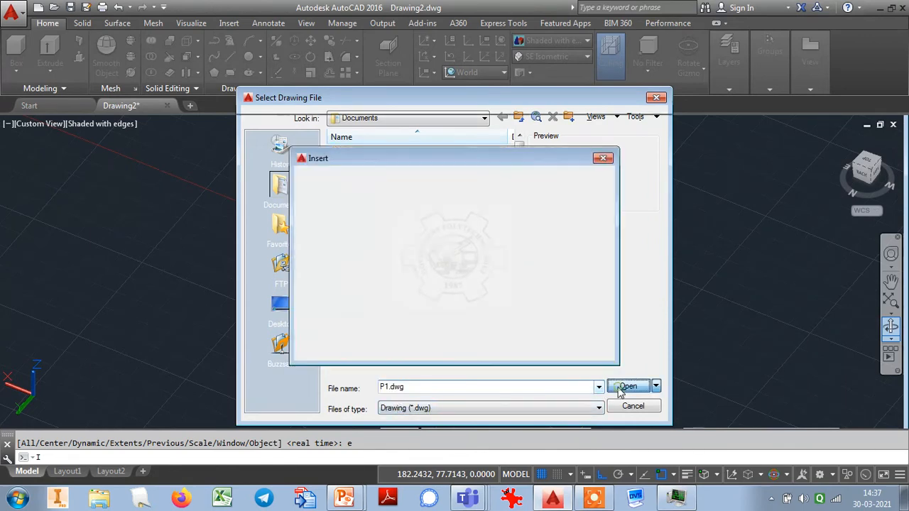
pyautogui.click(472, 345)
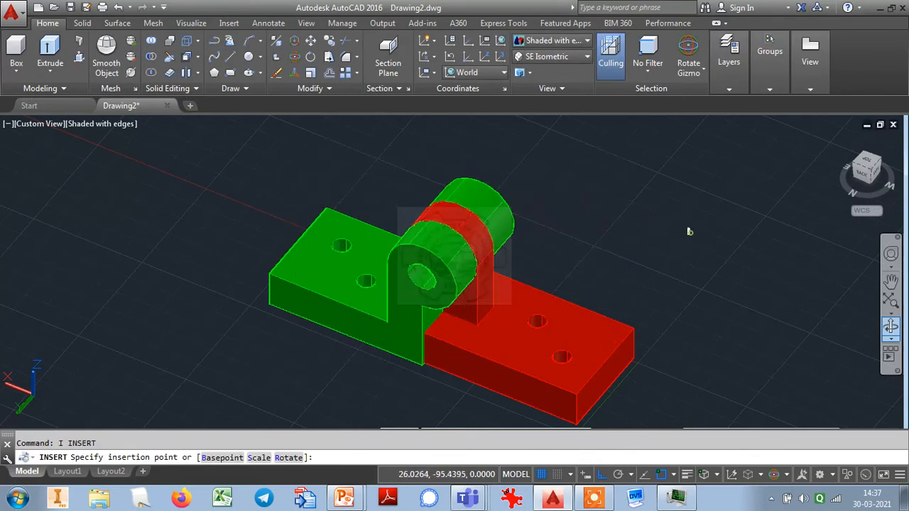
pyautogui.click(691, 232)
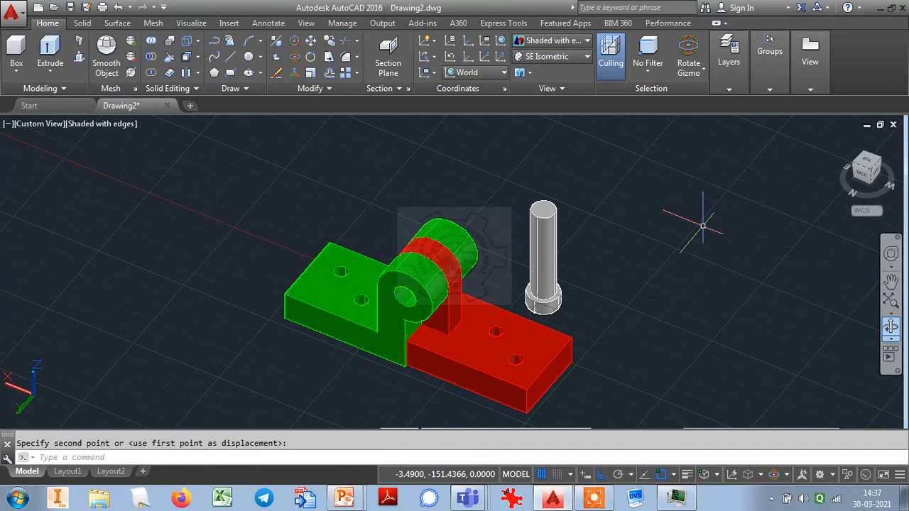
# Explode the inserted pin block into separate objects.
pyautogui.click(552, 254)
pyautogui.write('x')
pyautogui.press('Return')
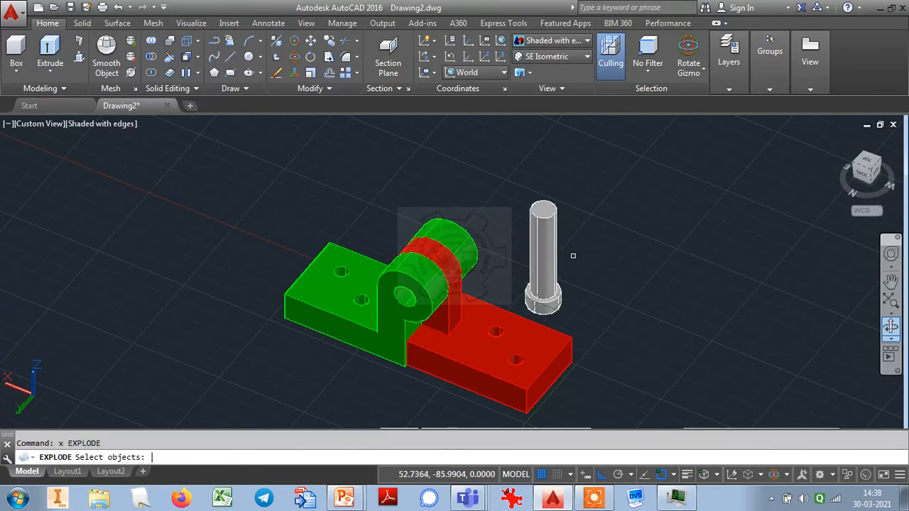
pyautogui.click(557, 260)
pyautogui.press('Return')
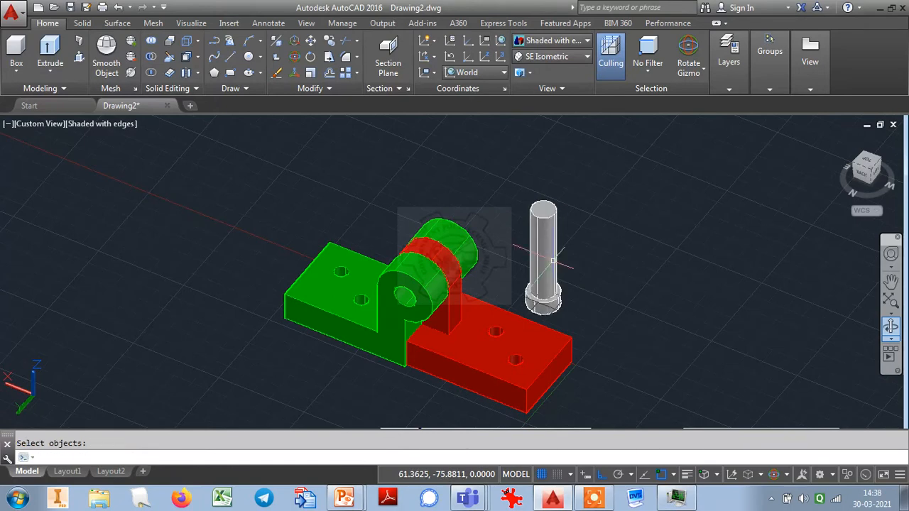
# Set the pin's colour to Cyan in its object properties and close the properties.
pyautogui.click(554, 260)
pyautogui.hotkey('ctrl', '1')
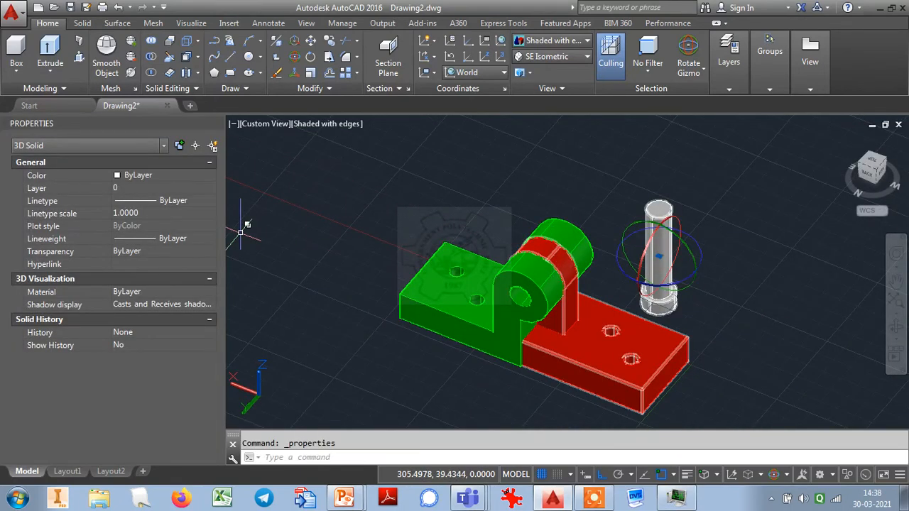
pyautogui.click(182, 176)
pyautogui.click(182, 175)
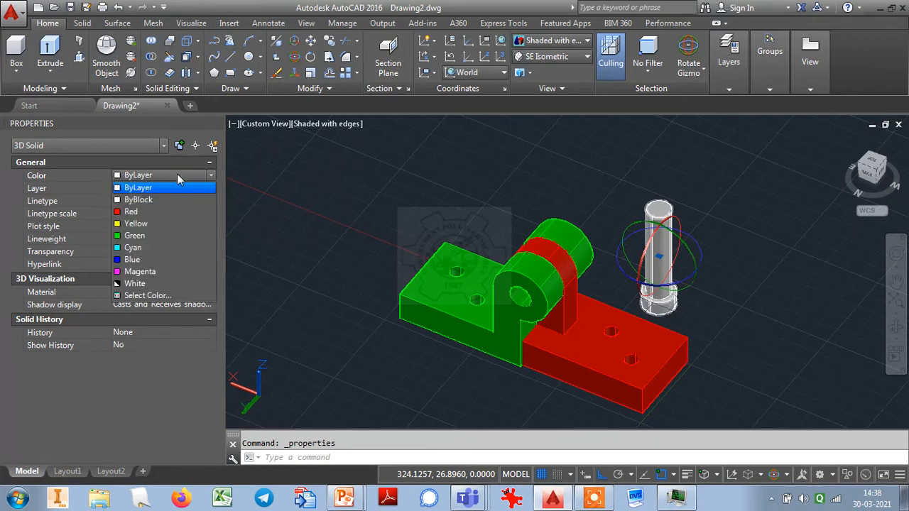
pyautogui.click(140, 247)
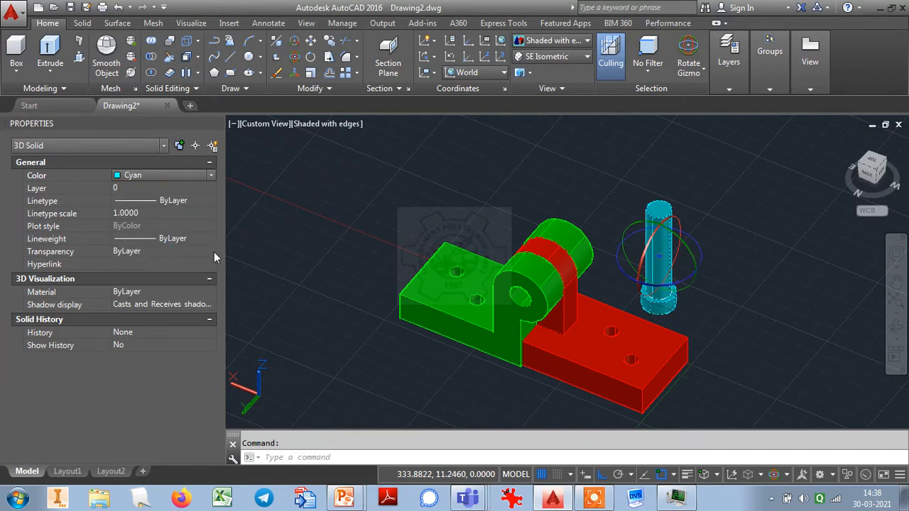
pyautogui.press('Escape')
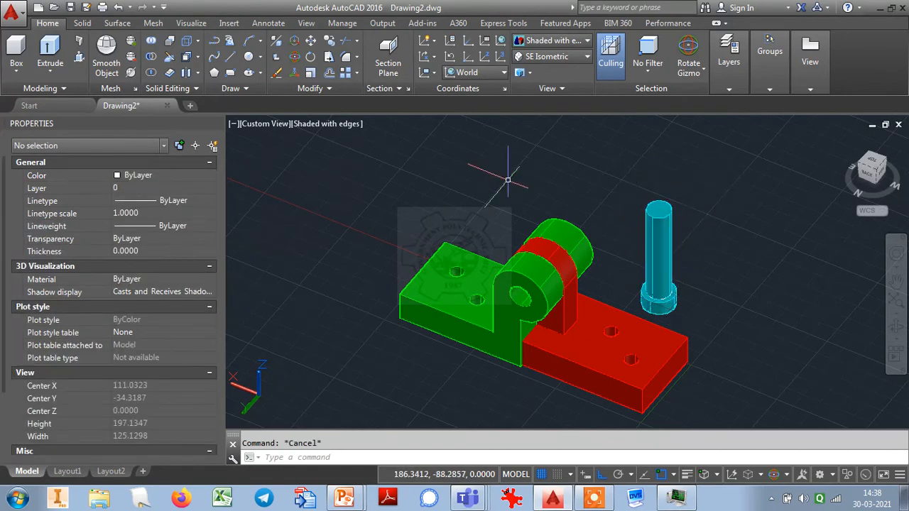
pyautogui.hotkey('ctrl', '1')
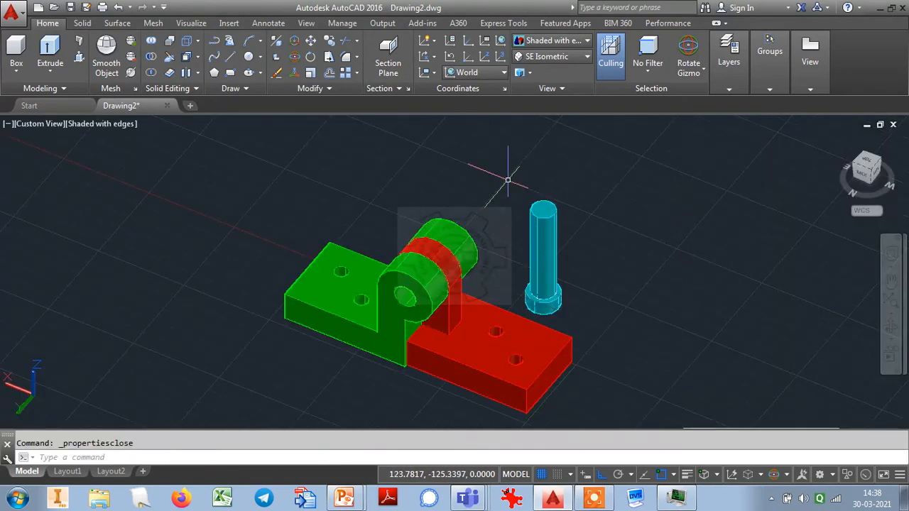
# Rotate the upright pin about the X axis to lie parallel to the lug bores, and erase the leftover circle beside its head.
pyautogui.click(552, 225)
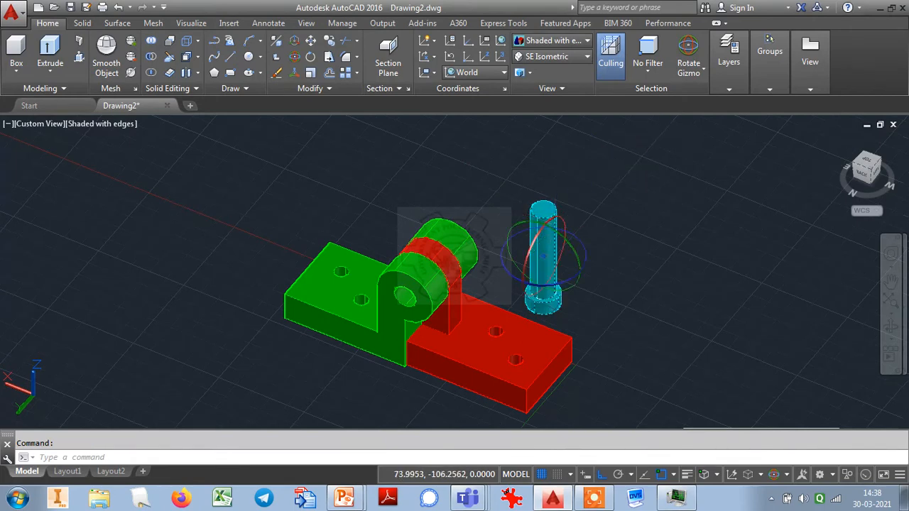
pyautogui.click(567, 228)
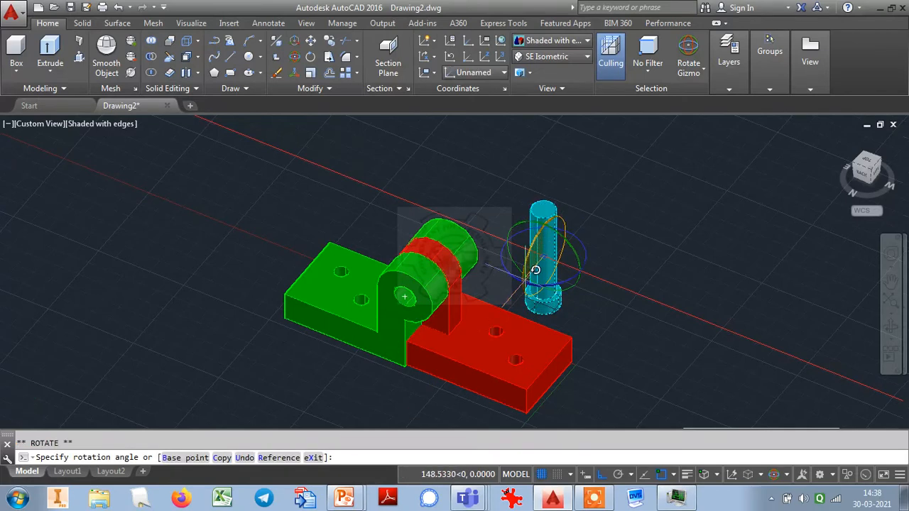
pyautogui.click(534, 168)
pyautogui.press('Escape')
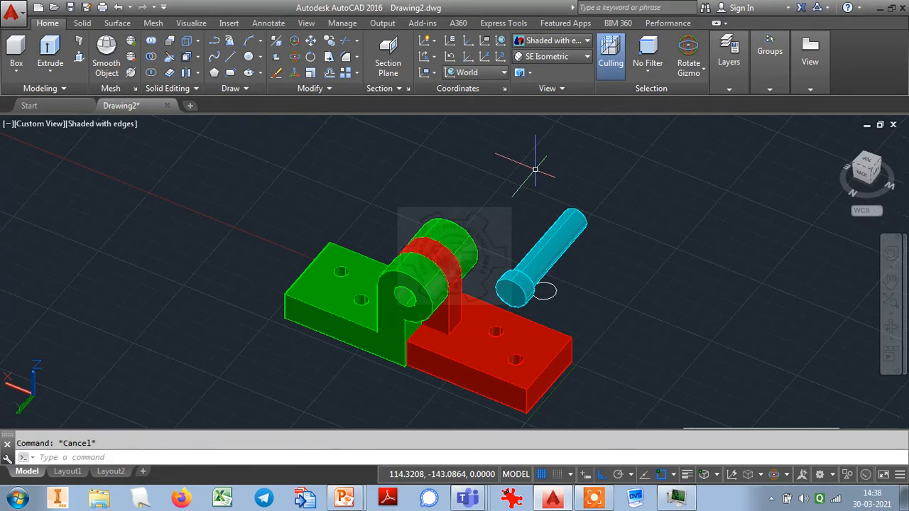
pyautogui.click(558, 292)
pyautogui.press('Delete')
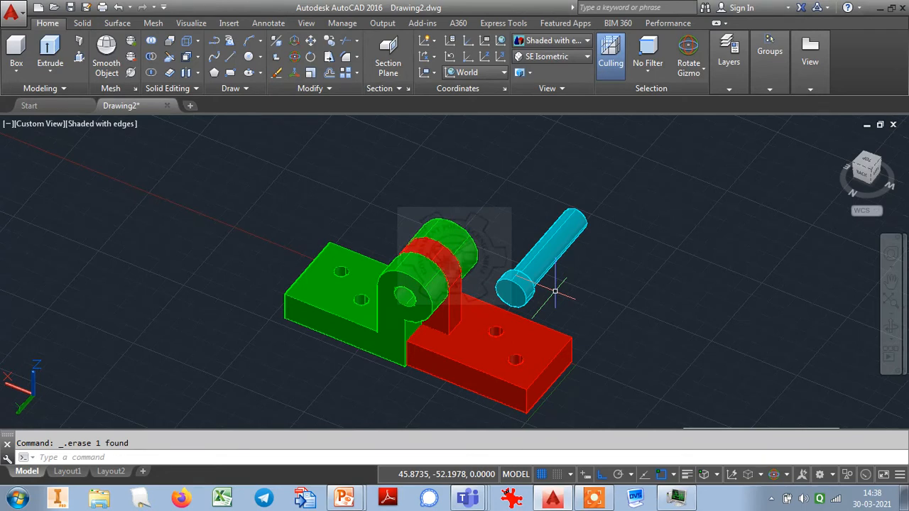
# Move the pin from the centre of its head's inner face to the bore centre on the outer face of the green part's near lug.
pyautogui.write('m')
pyautogui.press('Return')
pyautogui.click(554, 291)
pyautogui.click(531, 251)
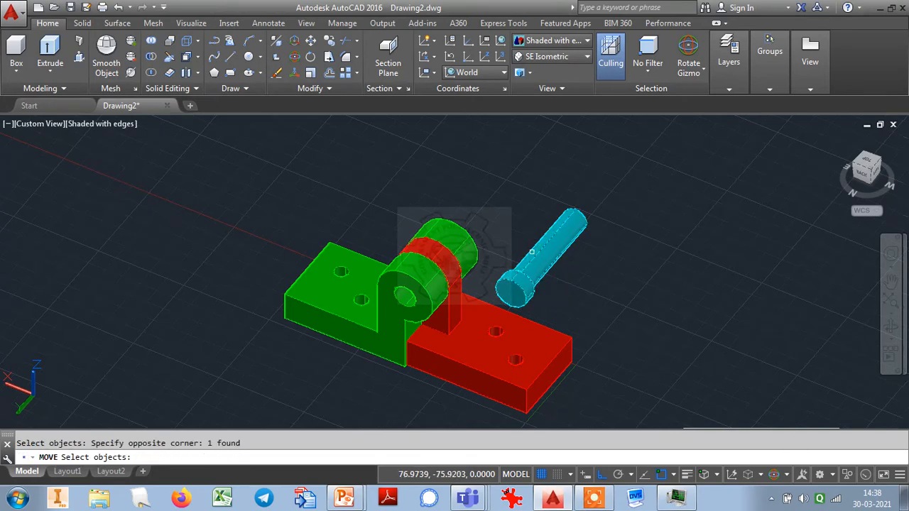
pyautogui.press('Return')
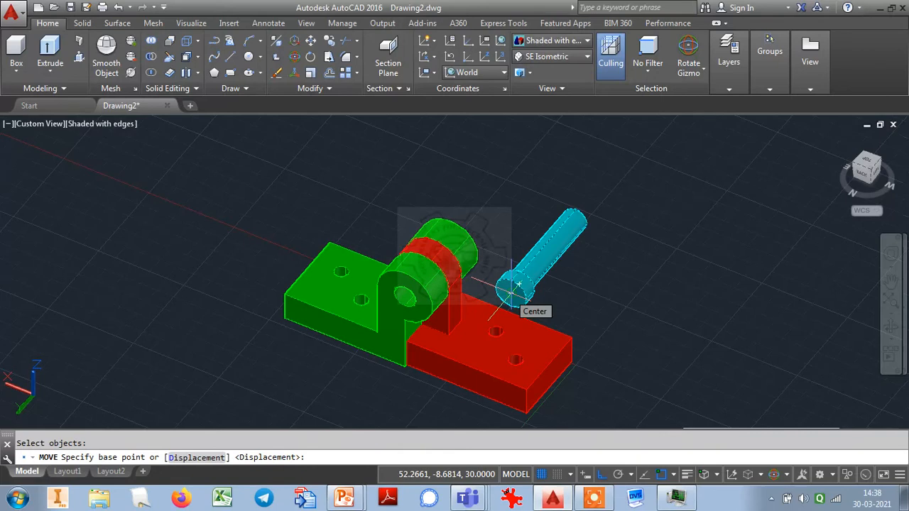
pyautogui.write('cen')
pyautogui.press('Return')
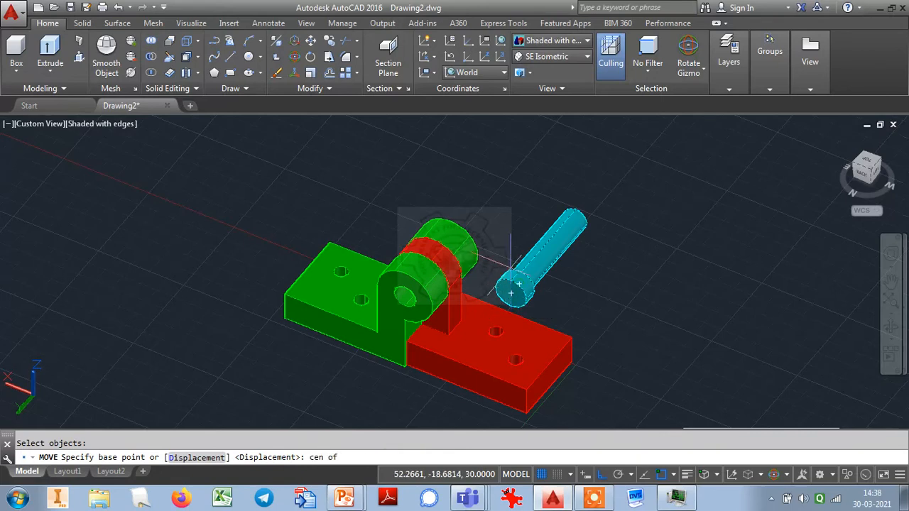
pyautogui.click(519, 284)
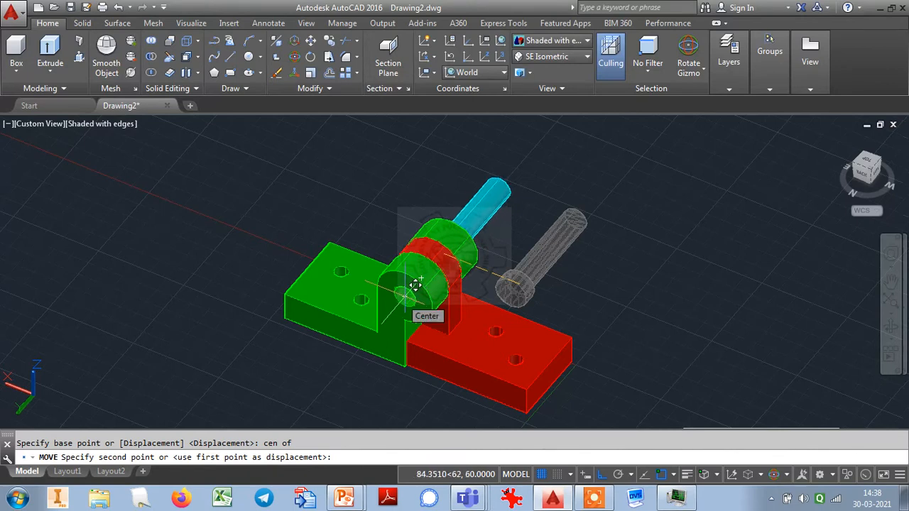
pyautogui.click(416, 285)
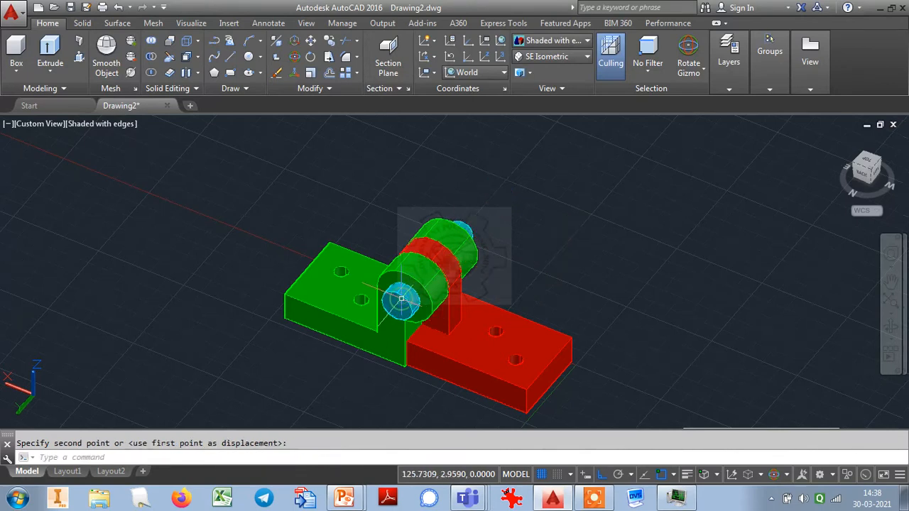
# Examine the pinned hinge from the opposite side, checking how the cyan pin passes through all the lugs.
pyautogui.click(892, 328)
pyautogui.moveTo(538, 320)
pyautogui.mouseDown()
pyautogui.moveTo(469, 305)
pyautogui.moveTo(450, 277)
pyautogui.moveTo(412, 308)
pyautogui.moveTo(345, 329)
pyautogui.moveTo(363, 331)
pyautogui.moveTo(373, 316)
pyautogui.moveTo(354, 310)
pyautogui.mouseUp()
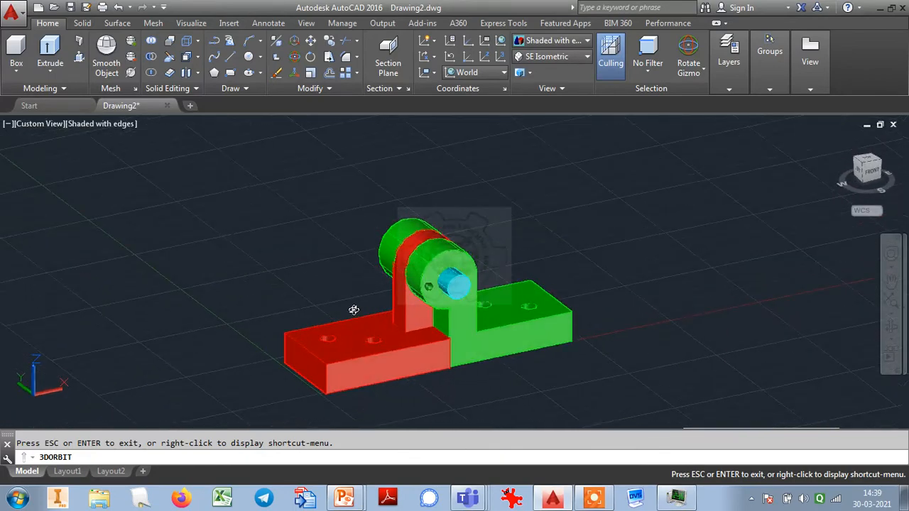
pyautogui.scroll(2, 353, 310)
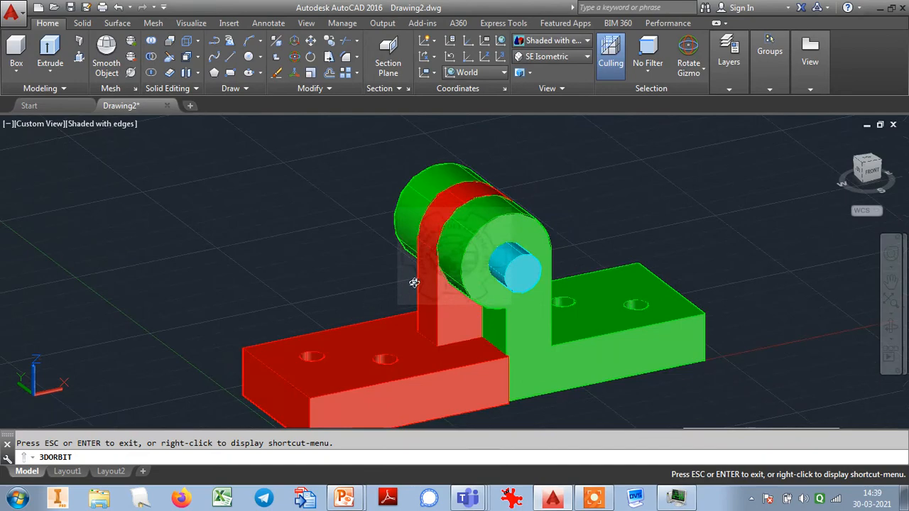
pyautogui.moveTo(467, 275); pyautogui.dragTo(381, 264)
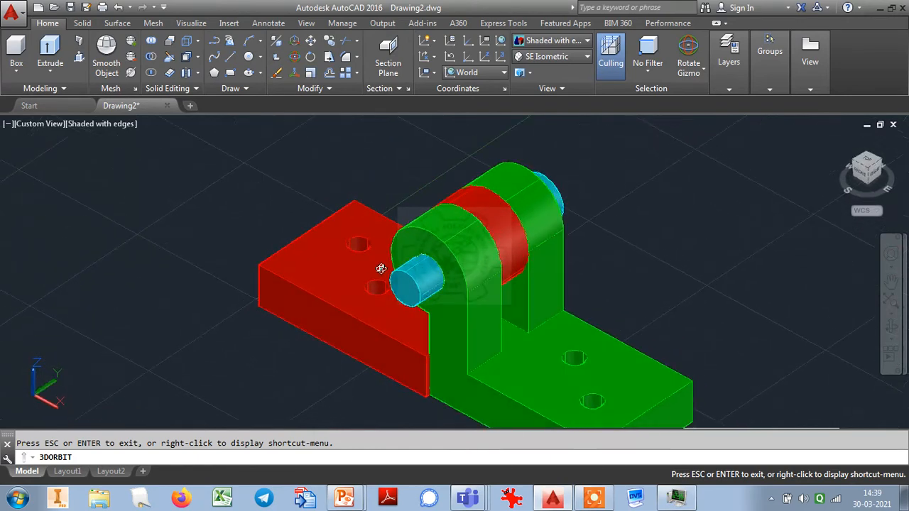
pyautogui.rightClick(230, 262)
pyautogui.click(253, 231)
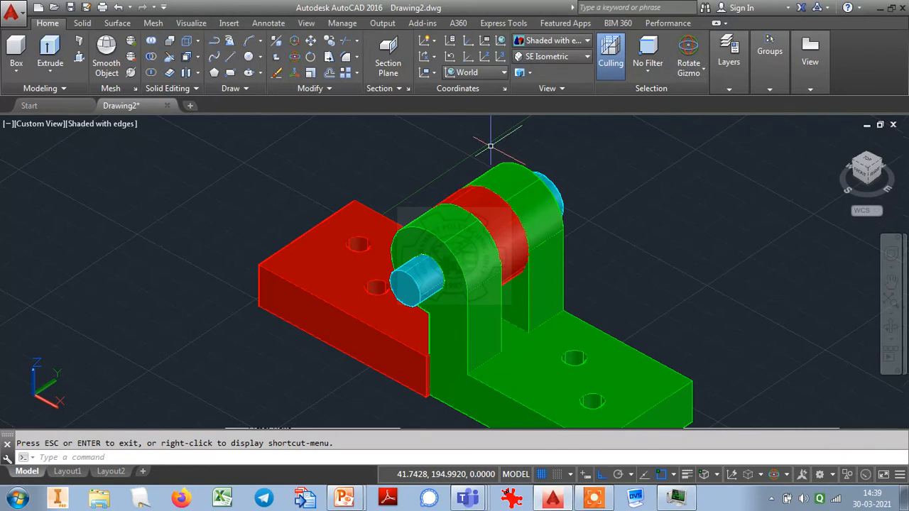
# Rotate the red part freely about the cyan pin's axis, with the rotate gizmo relocated to the pin's end-face centre and Ortho off, tilting its base upward.
pyautogui.press('Escape')
pyautogui.click(288, 270)
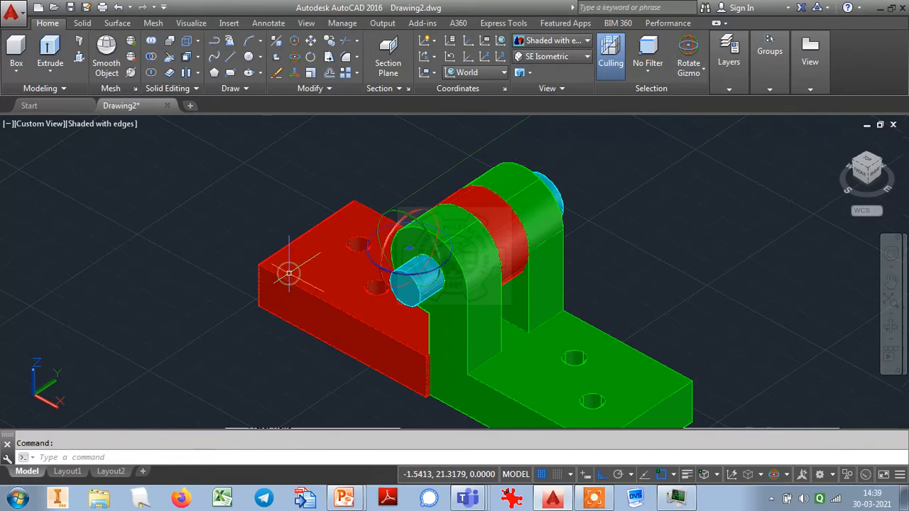
pyautogui.rightClick(379, 236)
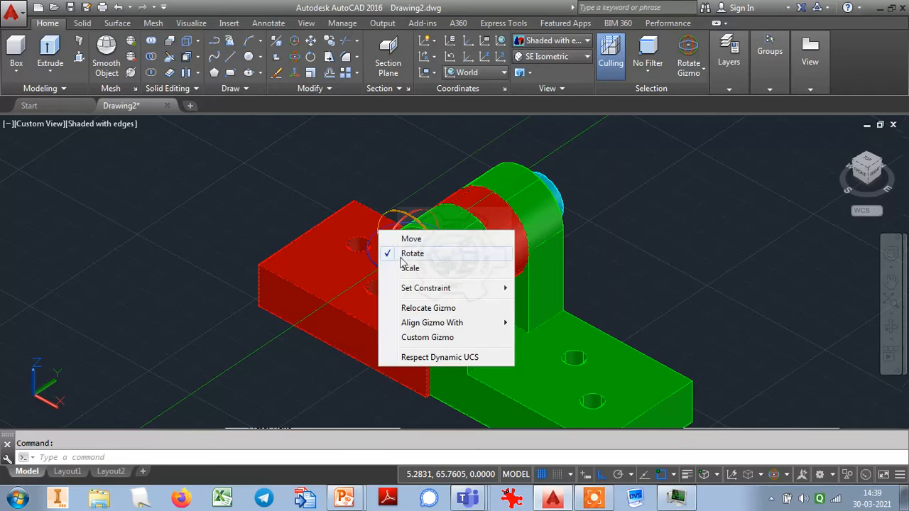
pyautogui.click(437, 311)
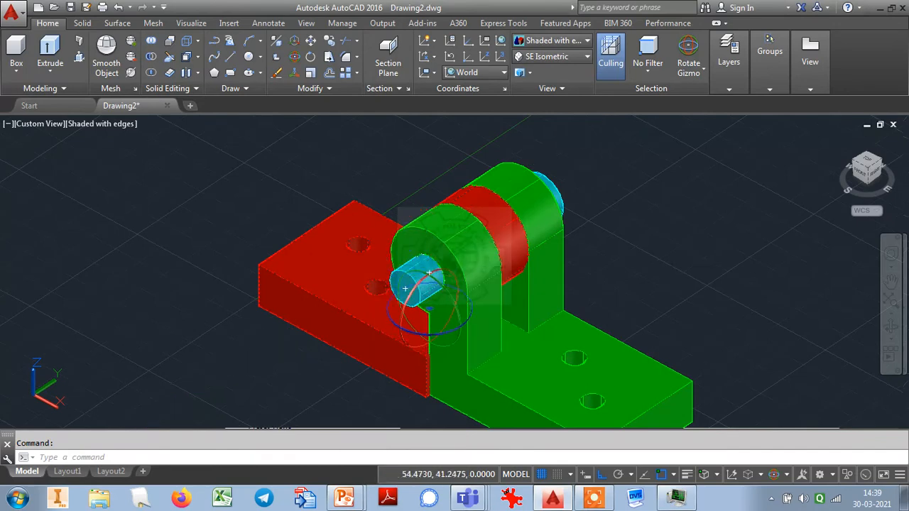
pyautogui.click(405, 288)
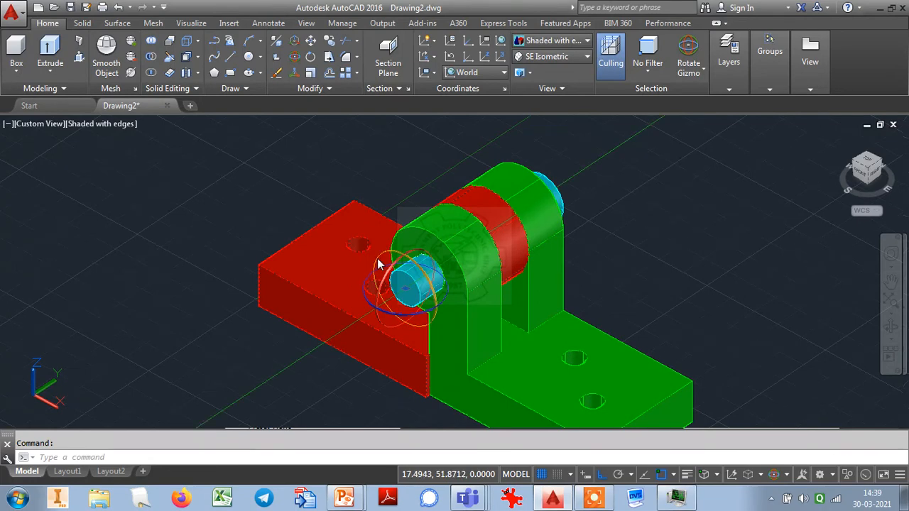
pyautogui.click(382, 265)
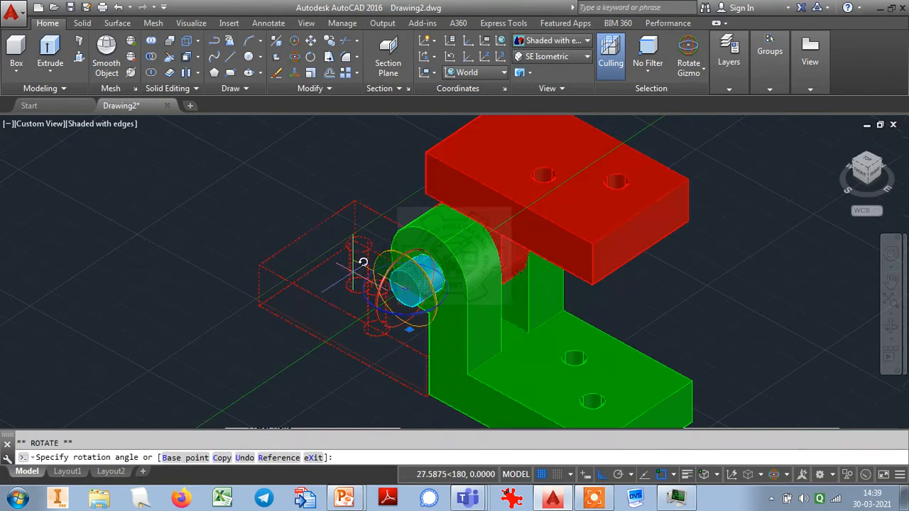
pyautogui.press('F8')
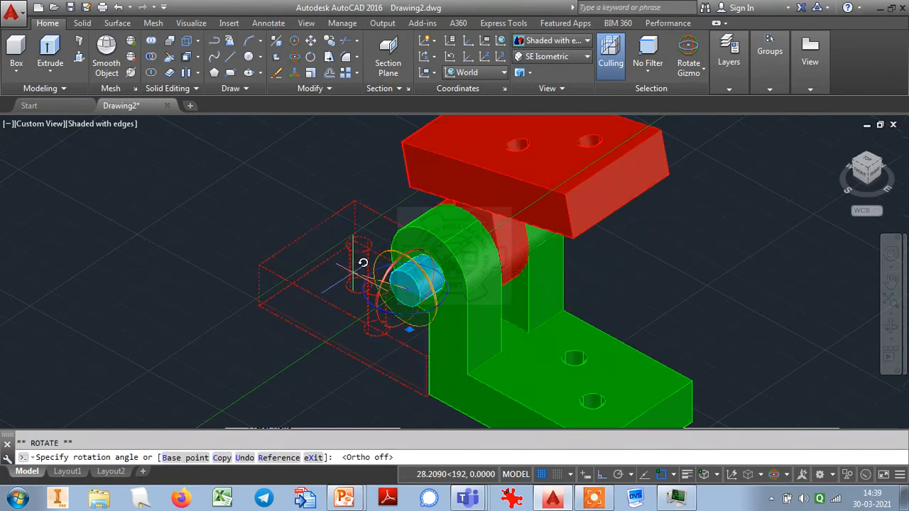
pyautogui.click(473, 369)
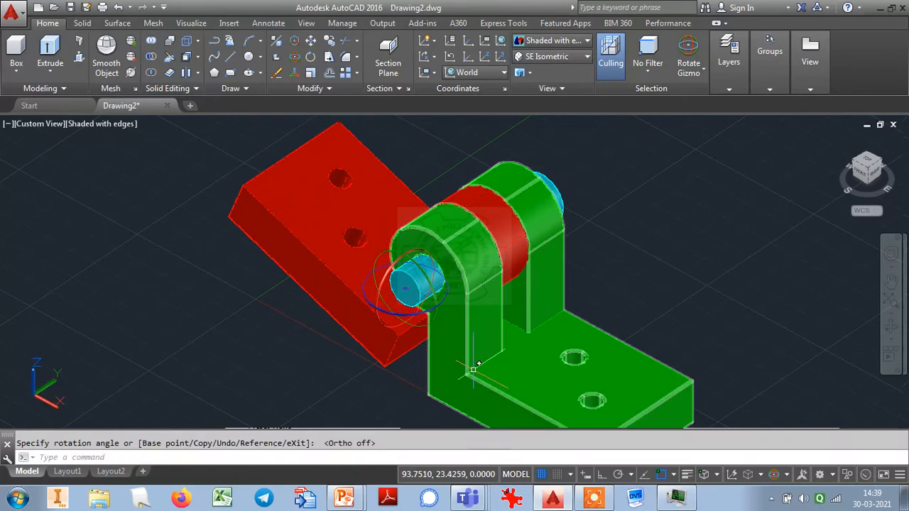
pyautogui.press('Escape')
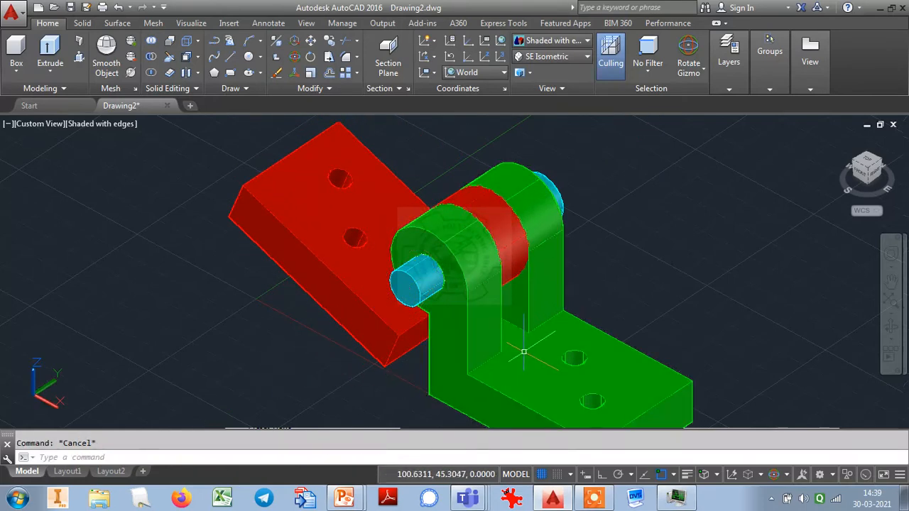
# Examine the hinge with the tilted red part from the opposite side, close up around the pin and lugs, and again from the front.
pyautogui.click(891, 326)
pyautogui.moveTo(631, 331); pyautogui.dragTo(380, 312)
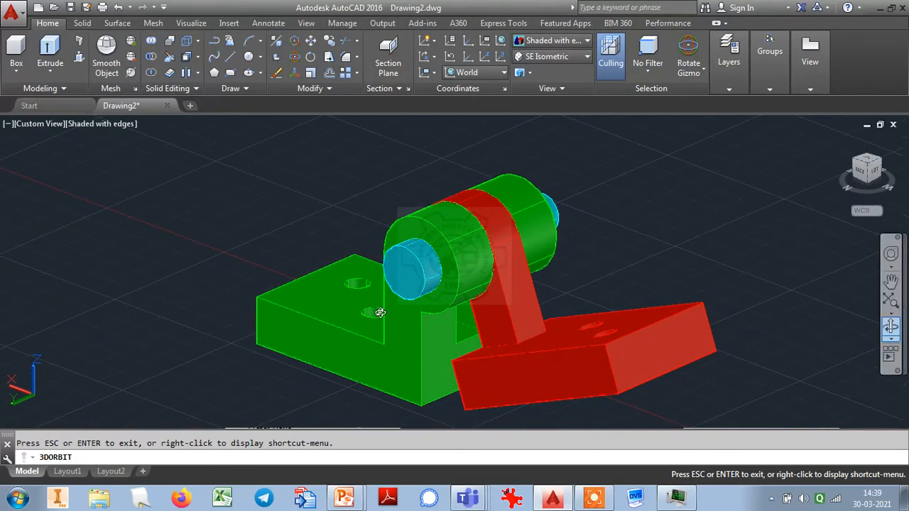
pyautogui.scroll(4, 380, 313)
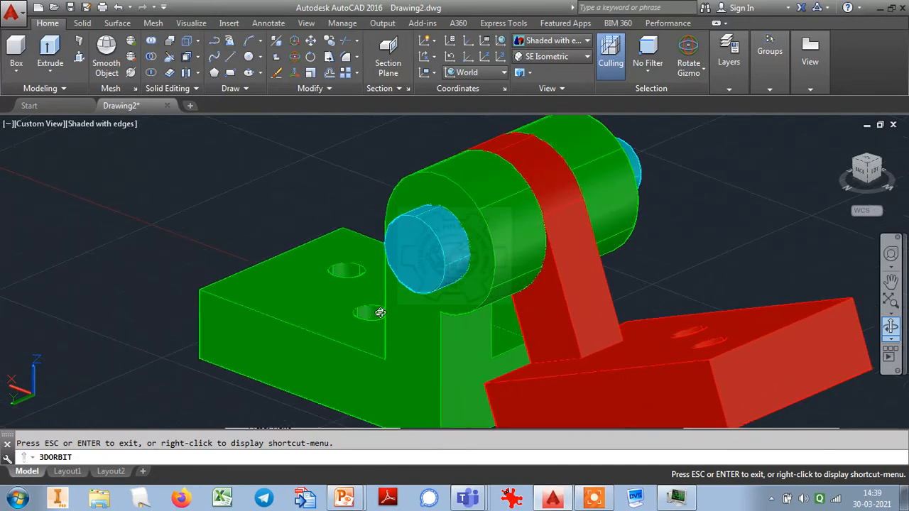
pyautogui.scroll(-2, 380, 312)
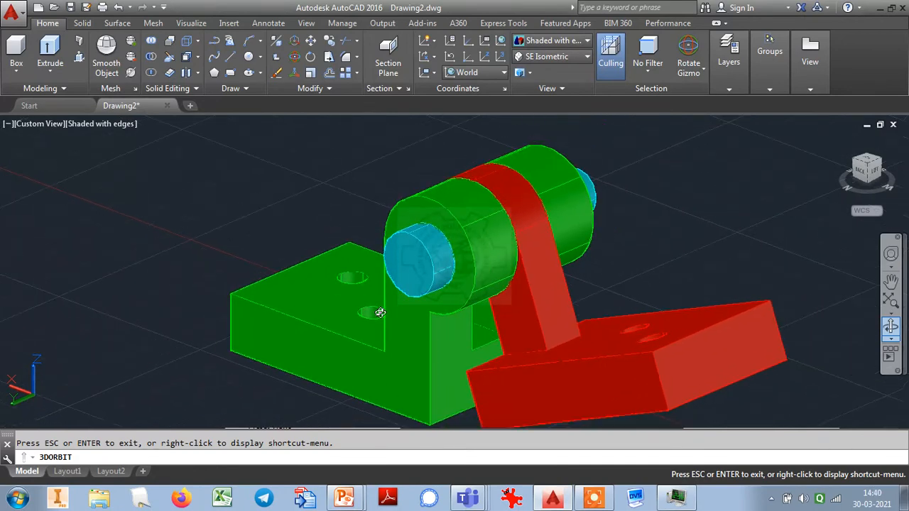
pyautogui.scroll(-2, 380, 312)
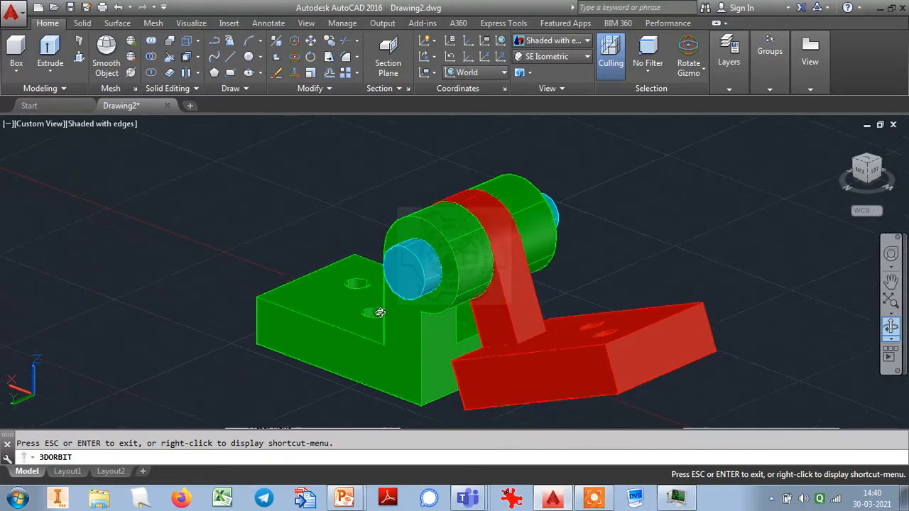
pyautogui.scroll(4, 380, 312)
pyautogui.scroll(2, 380, 312)
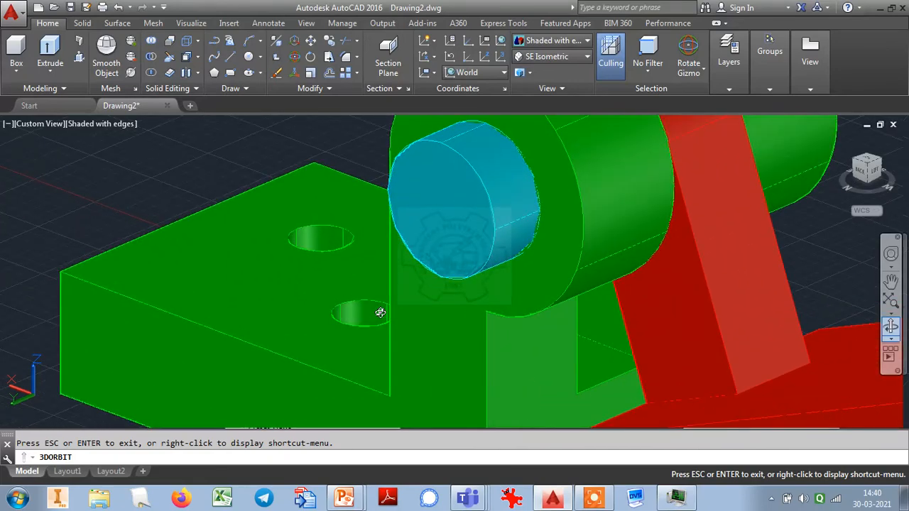
pyautogui.scroll(-3, 380, 313)
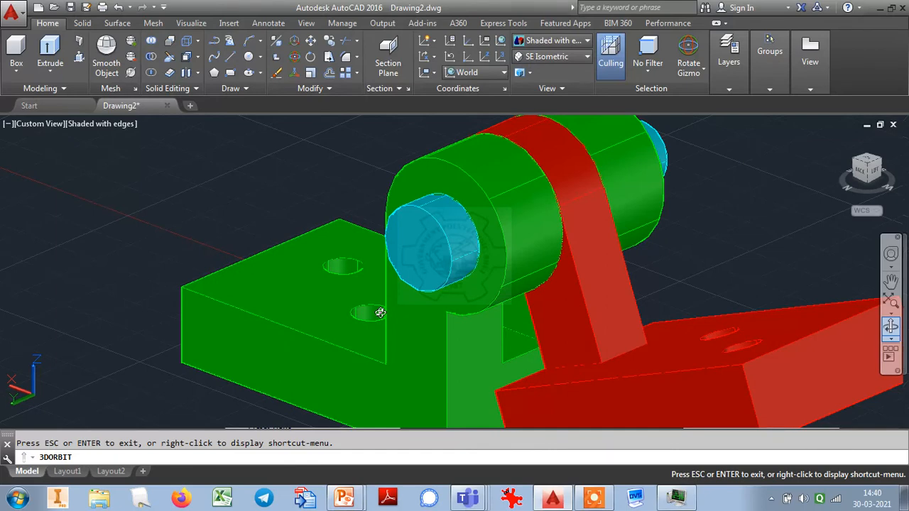
pyautogui.scroll(-1, 380, 312)
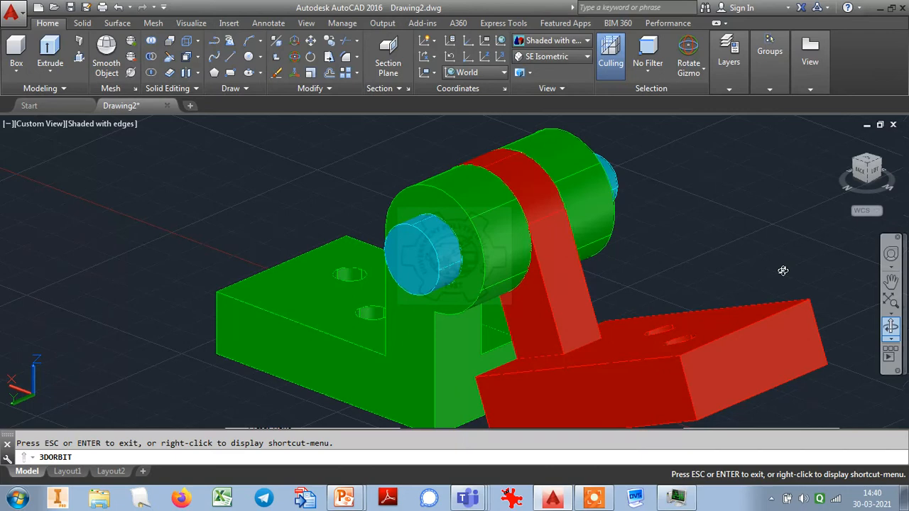
pyautogui.press('Escape')
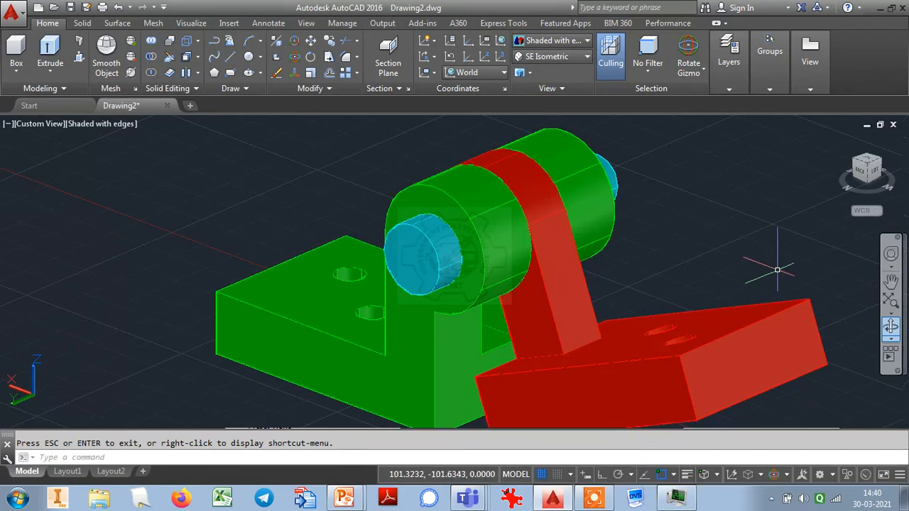
pyautogui.click(891, 326)
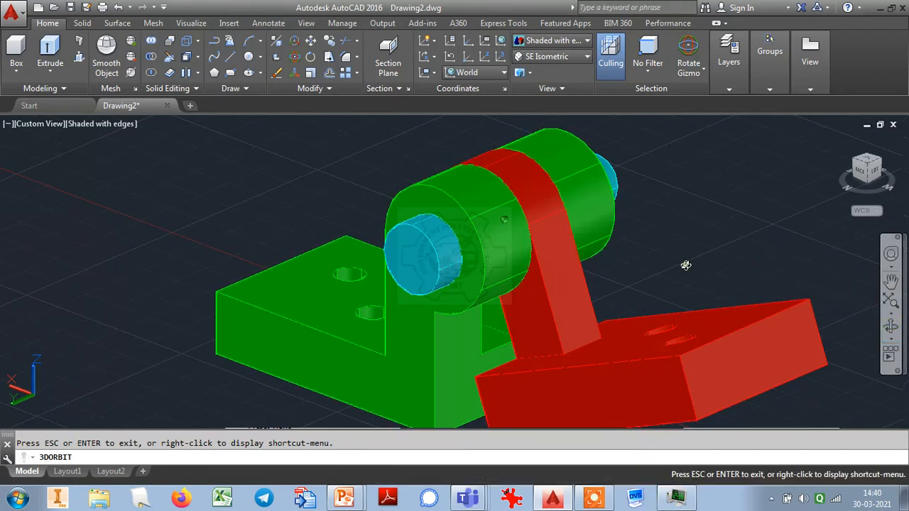
pyautogui.moveTo(686, 260); pyautogui.dragTo(439, 253)
pyautogui.scroll(-1, 439, 253)
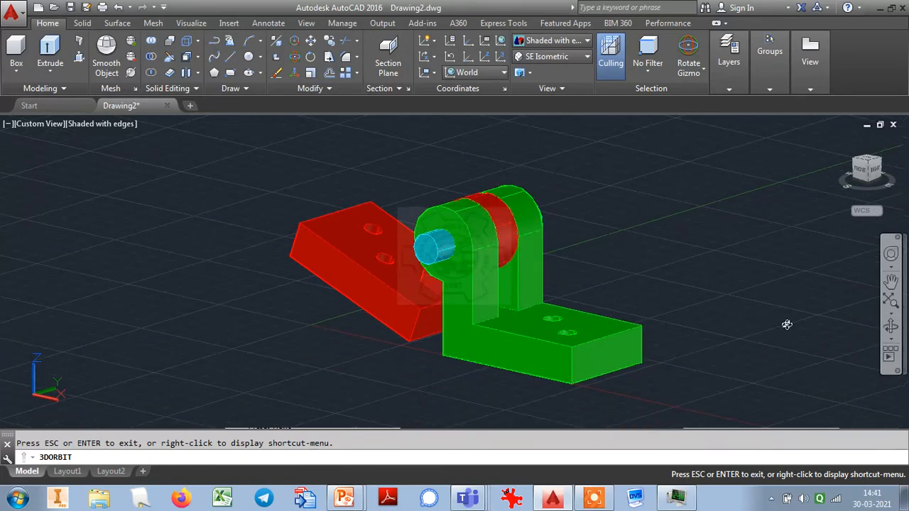
pyautogui.press('Escape')
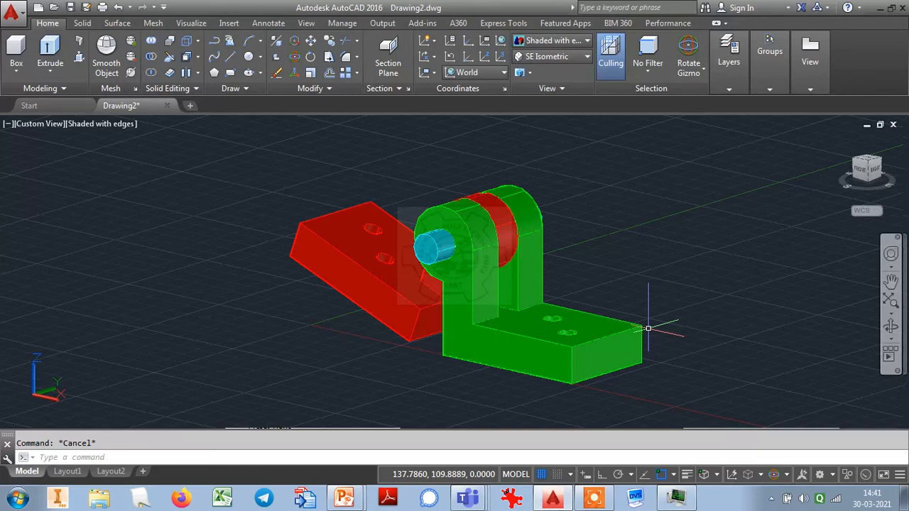
# Turn off the grid display and save the drawing as A1 in the Documents folder.
pyautogui.click(540, 475)
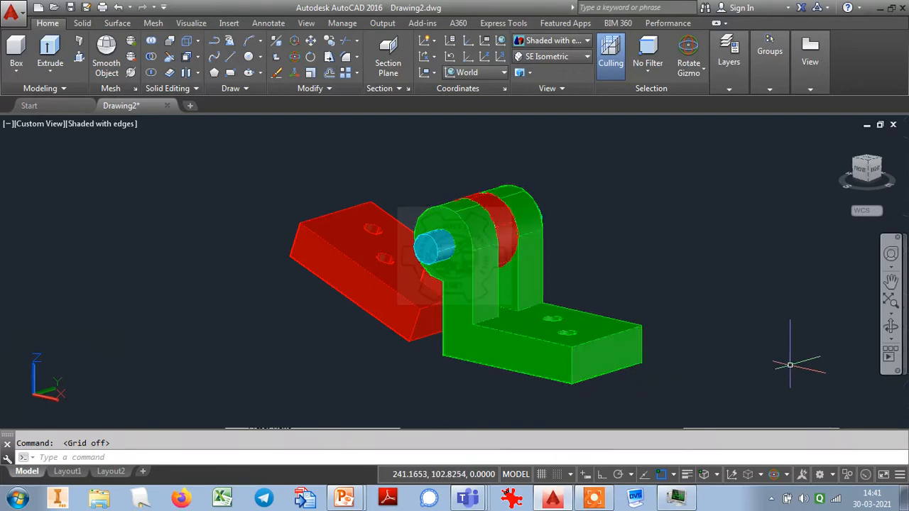
pyautogui.hotkey('alt', 'f')
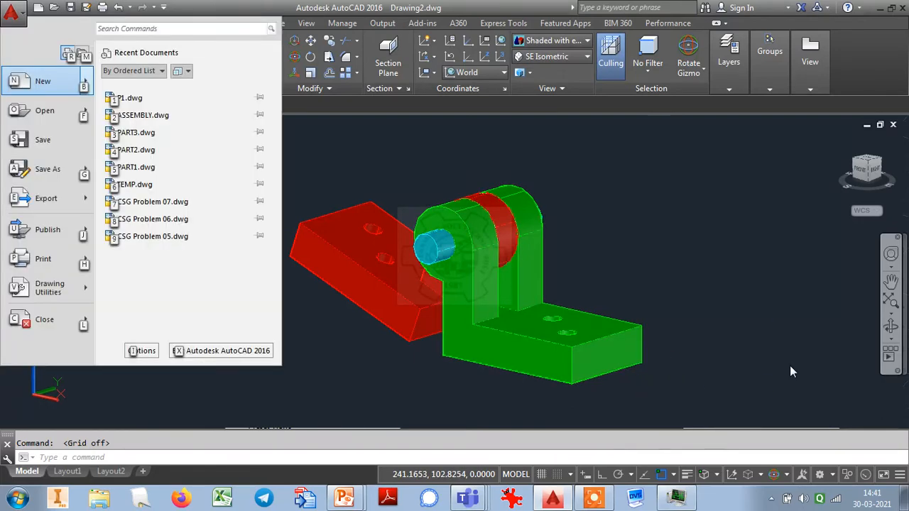
pyautogui.press('s')
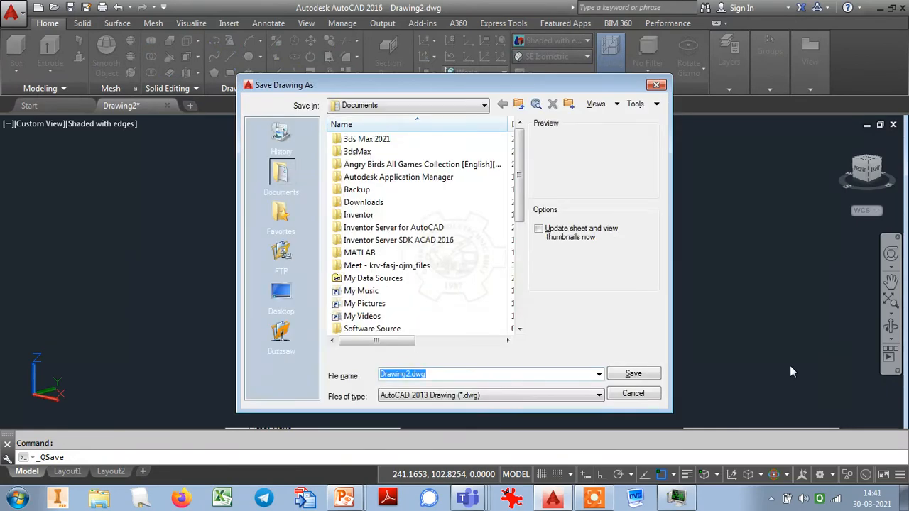
pyautogui.write('A1')
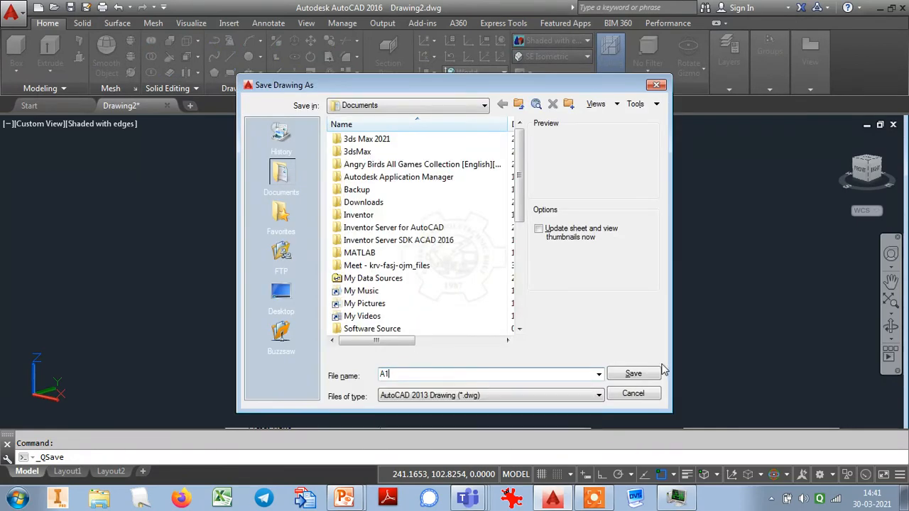
pyautogui.click(637, 373)
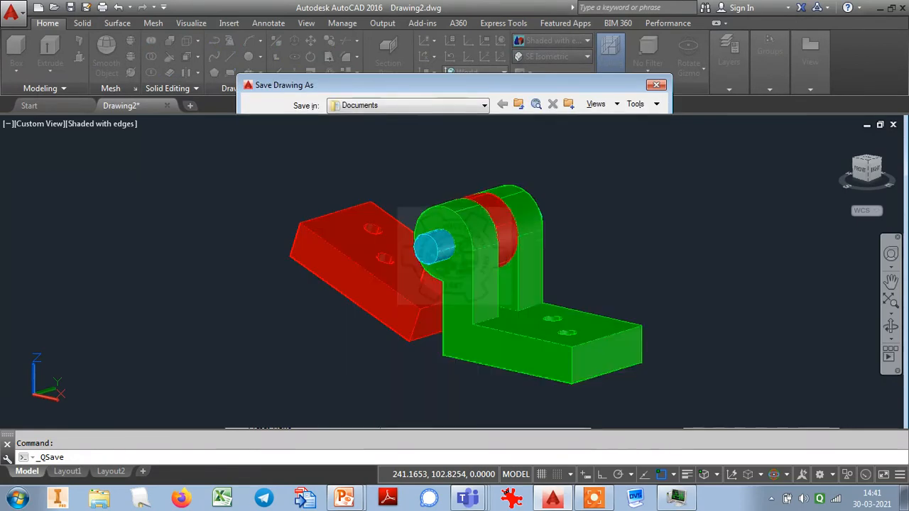
# Save a copy of the assembly drawing under the new file name A2 in the Documents folder.
pyautogui.hotkey('alt', 'f')
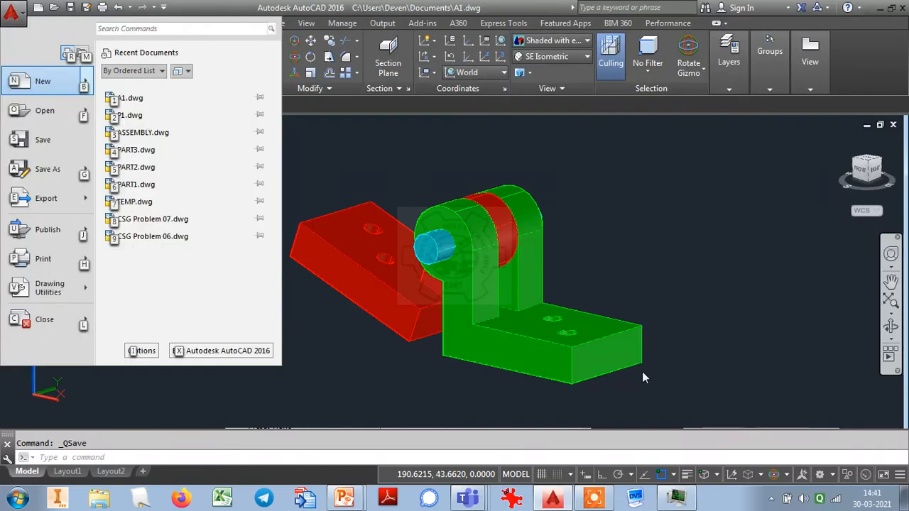
pyautogui.press('a')
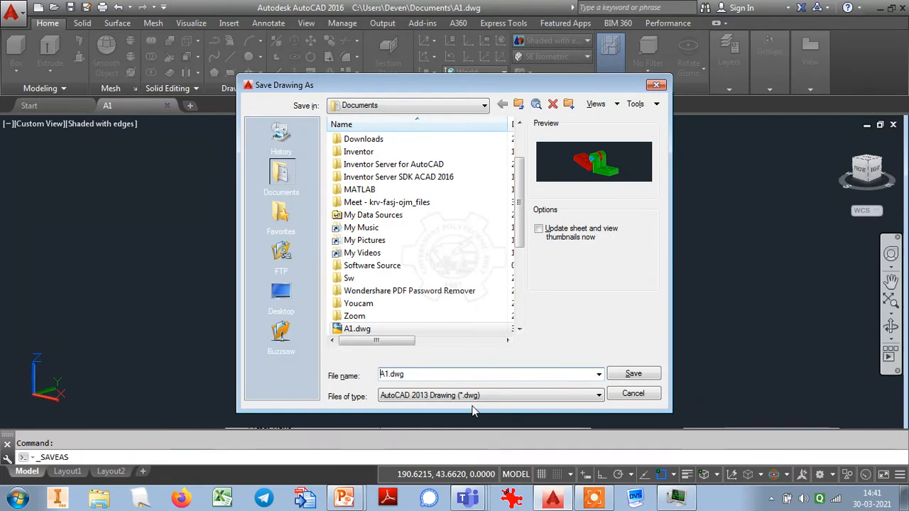
pyautogui.press('Delete')
pyautogui.press('Delete')
pyautogui.press('Delete')
pyautogui.press('Delete')
pyautogui.press('Delete')
pyautogui.press('Delete')
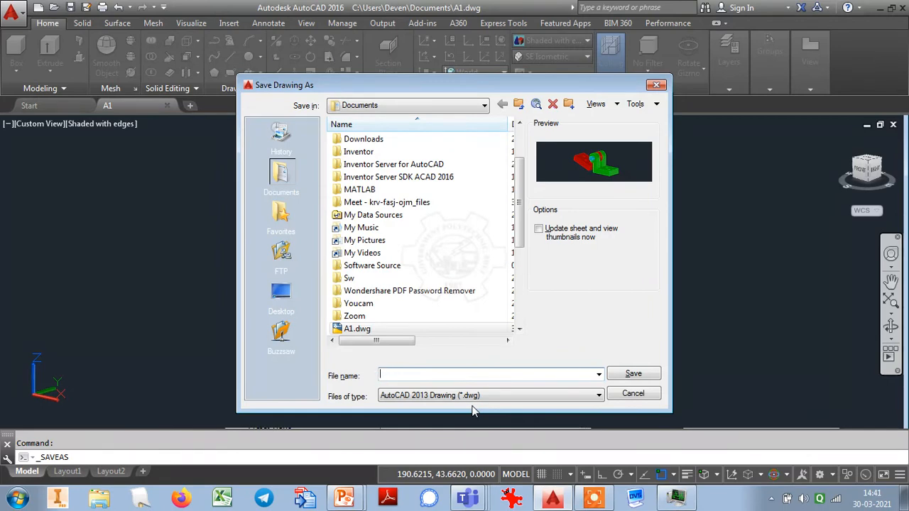
pyautogui.write('A2')
pyautogui.click(631, 374)
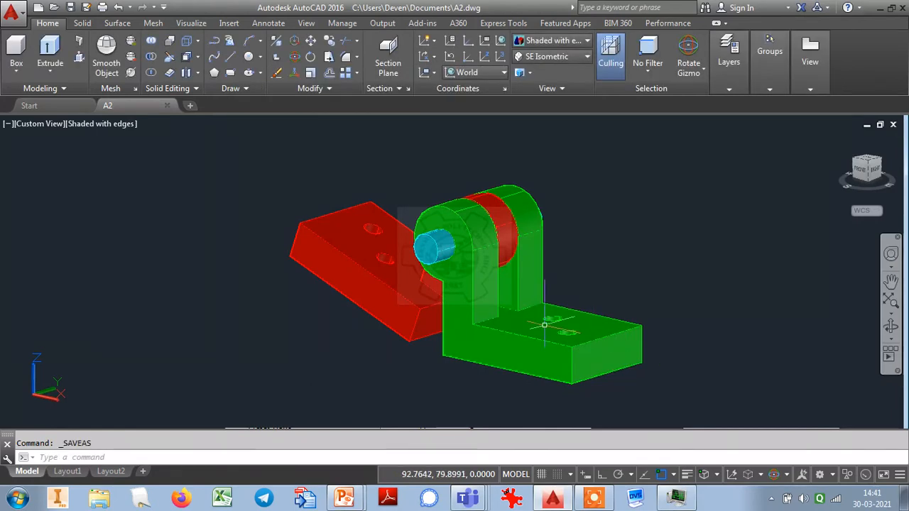
# Offset the top face of the green part's base plate by -10 to make the plate thinner.
pyautogui.scroll(3, 547, 324)
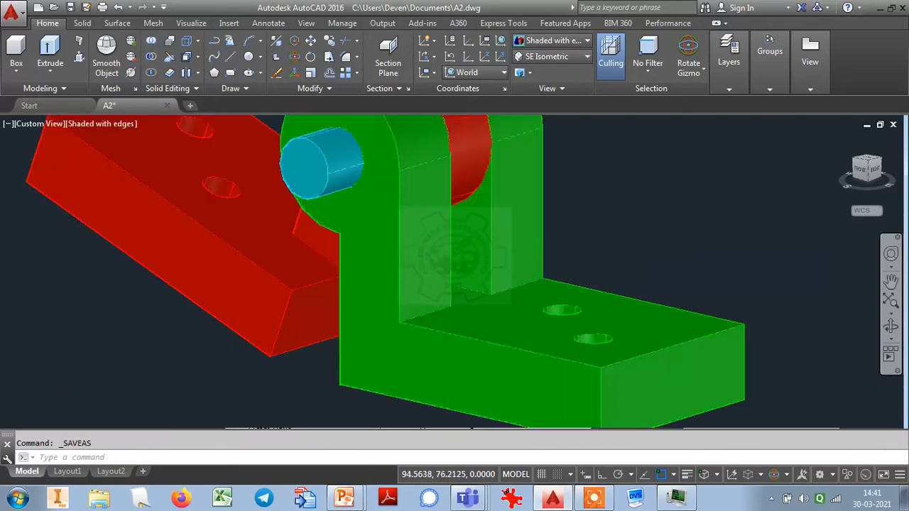
pyautogui.scroll(-1, 544, 326)
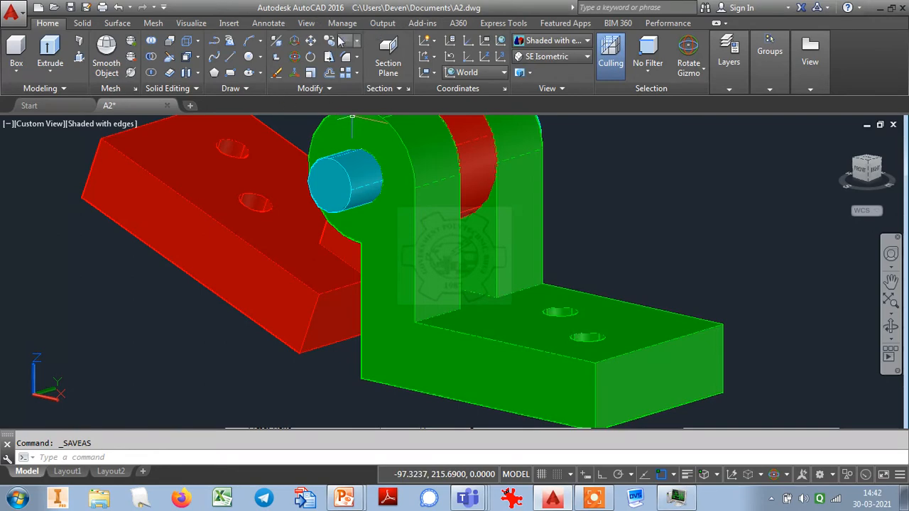
pyautogui.click(187, 62)
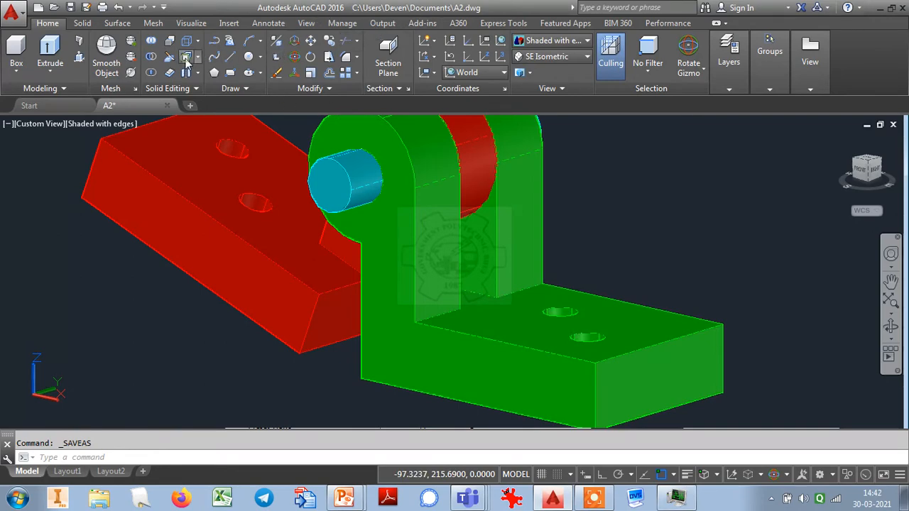
pyautogui.click(503, 315)
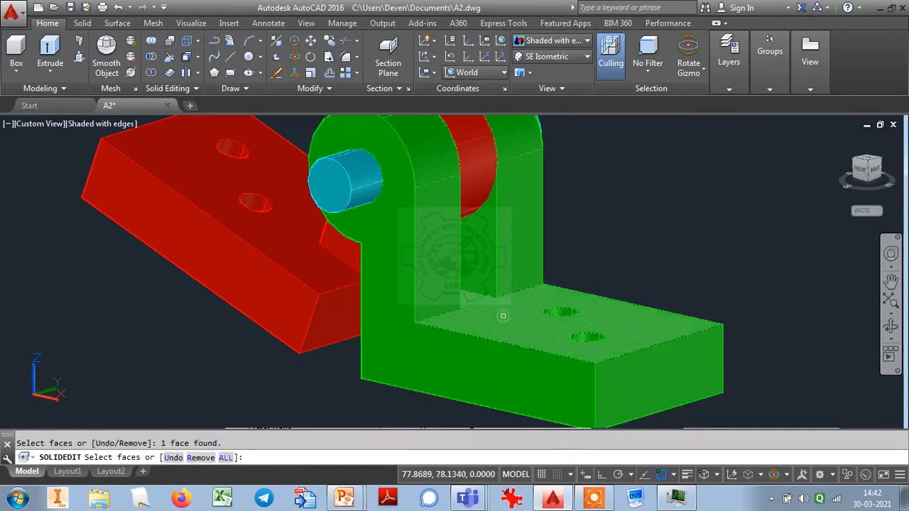
pyautogui.click(188, 163)
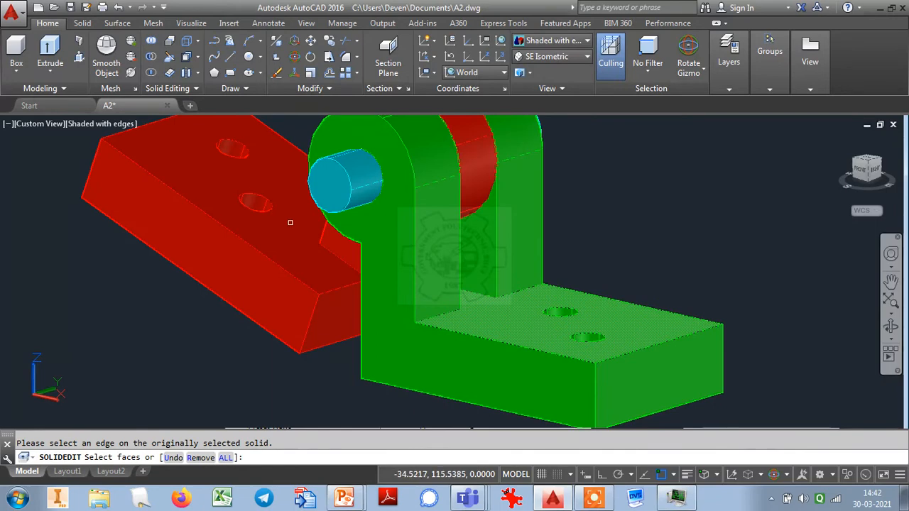
pyautogui.press('Return')
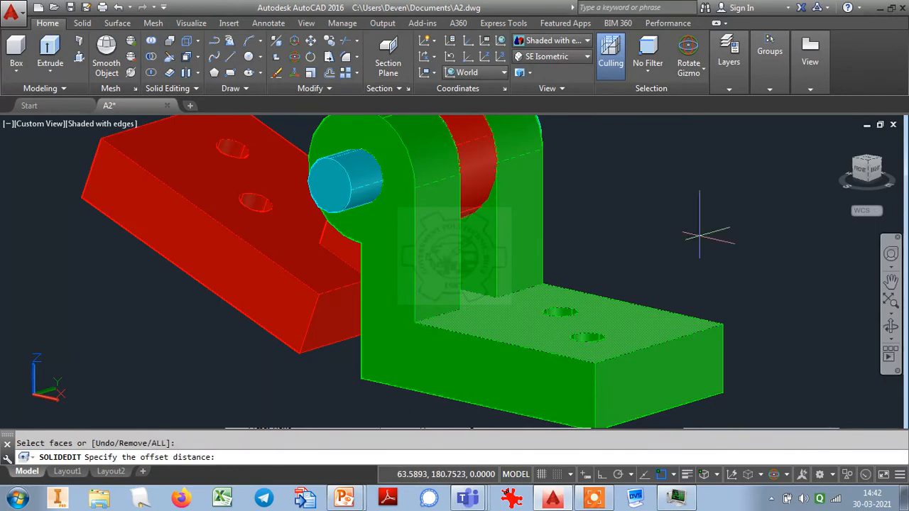
pyautogui.write('-10')
pyautogui.press('Return')
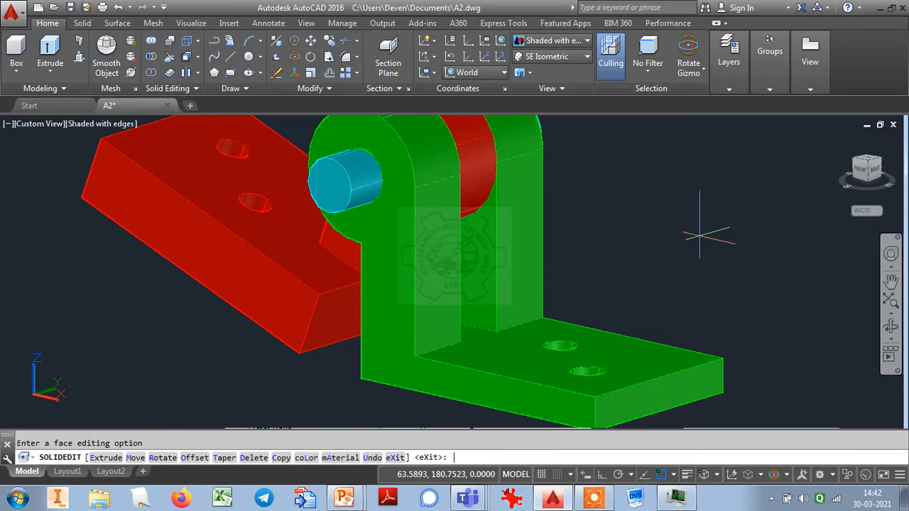
# Offset the top face of the red part's base plate by -10 to make the plate thinner.
pyautogui.press('Return')
pyautogui.press('Return')
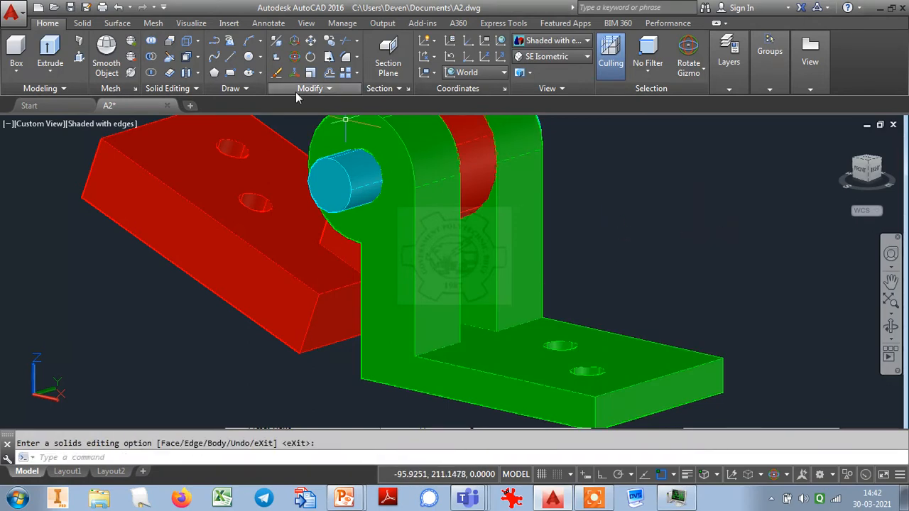
pyautogui.click(191, 59)
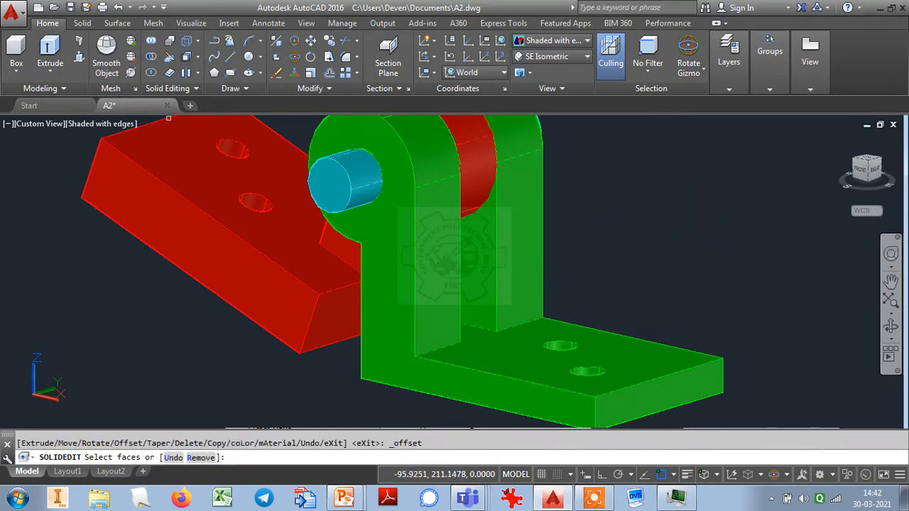
pyautogui.click(166, 155)
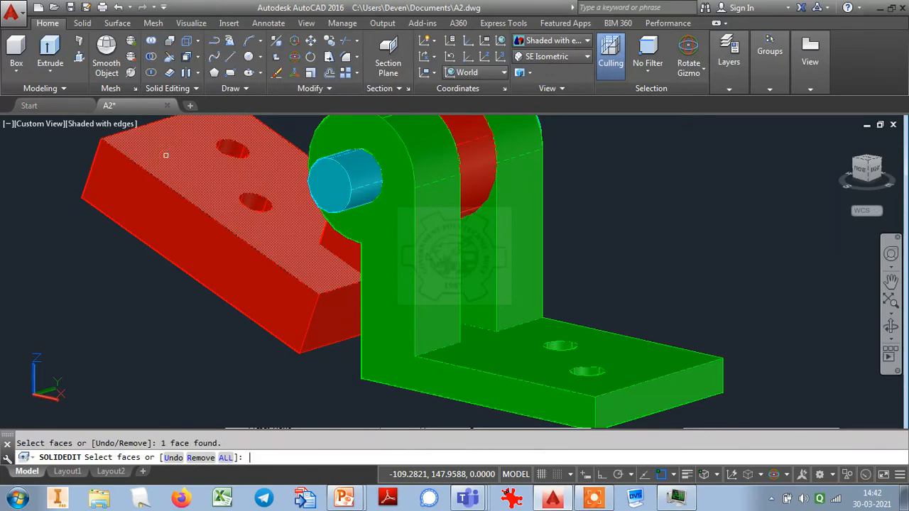
pyautogui.press('Return')
pyautogui.write('-10')
pyautogui.press('Return')
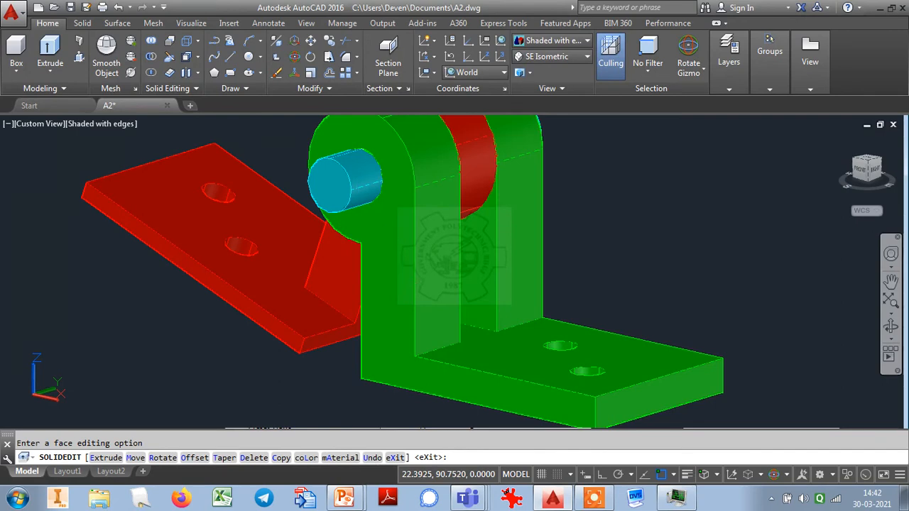
pyautogui.press('Escape')
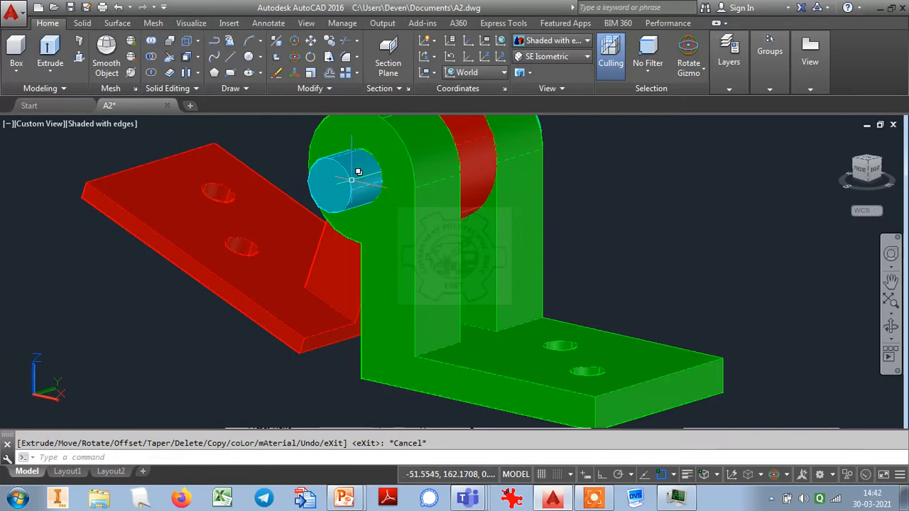
# Offset the green part's outer side face on the pin's free-end side by -10 to narrow the lug and base.
pyautogui.click(189, 60)
pyautogui.click(402, 374)
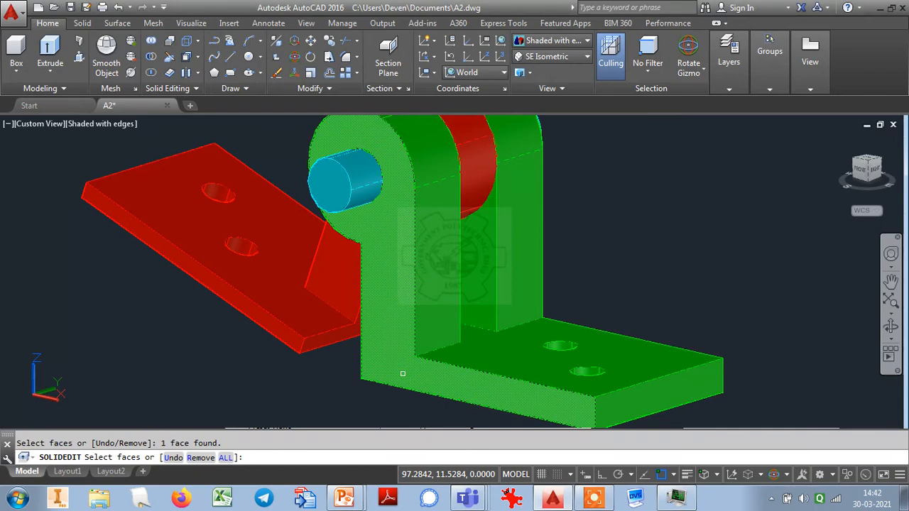
pyautogui.press('Return')
pyautogui.write('-10')
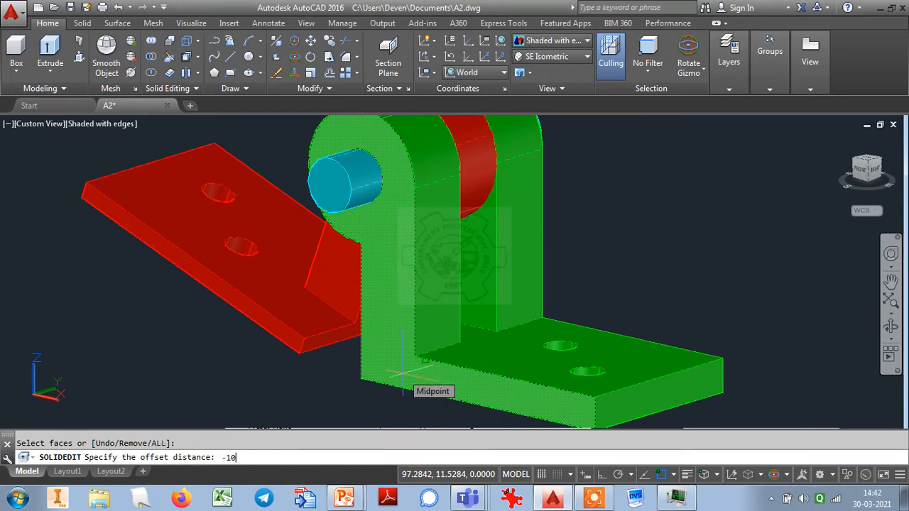
pyautogui.press('Return')
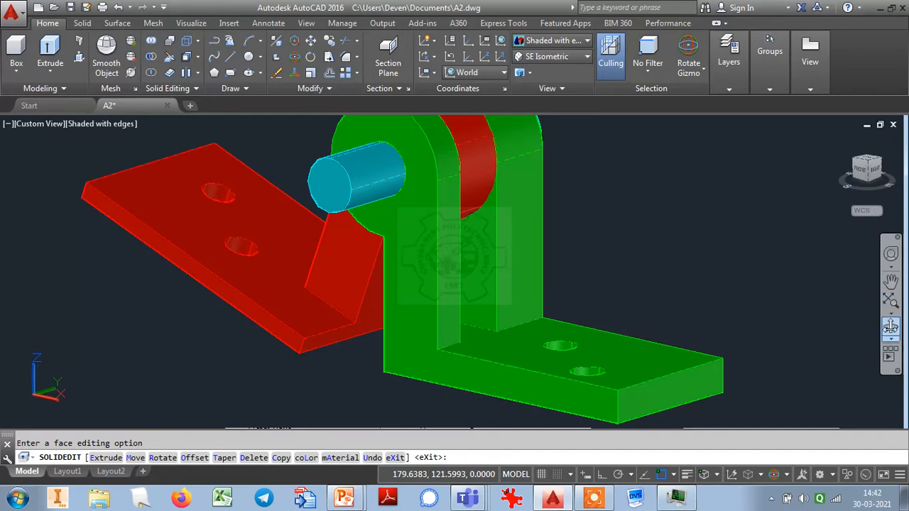
# Offset the green part's opposite outer side face, on the pin-head side, by -10.
pyautogui.click(889, 327)
pyautogui.moveTo(627, 327); pyautogui.dragTo(487, 329)
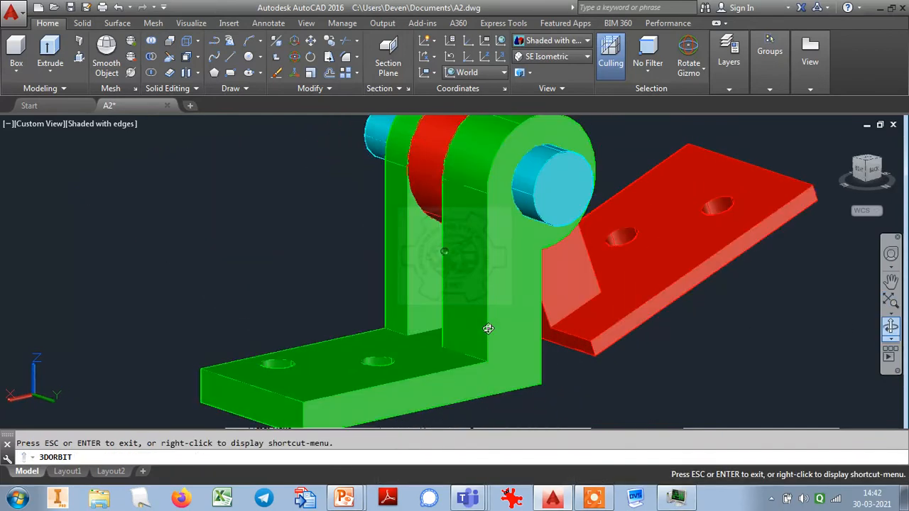
pyautogui.press('Escape')
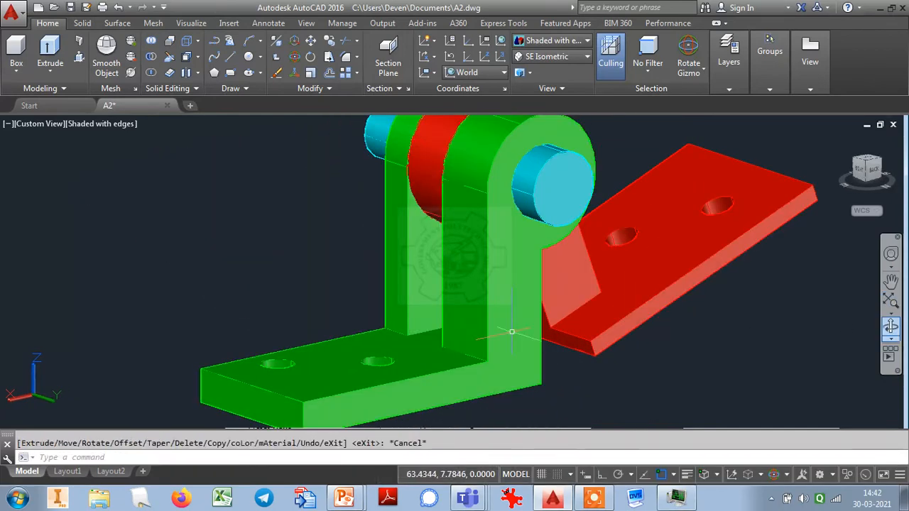
pyautogui.click(185, 42)
pyautogui.click(500, 290)
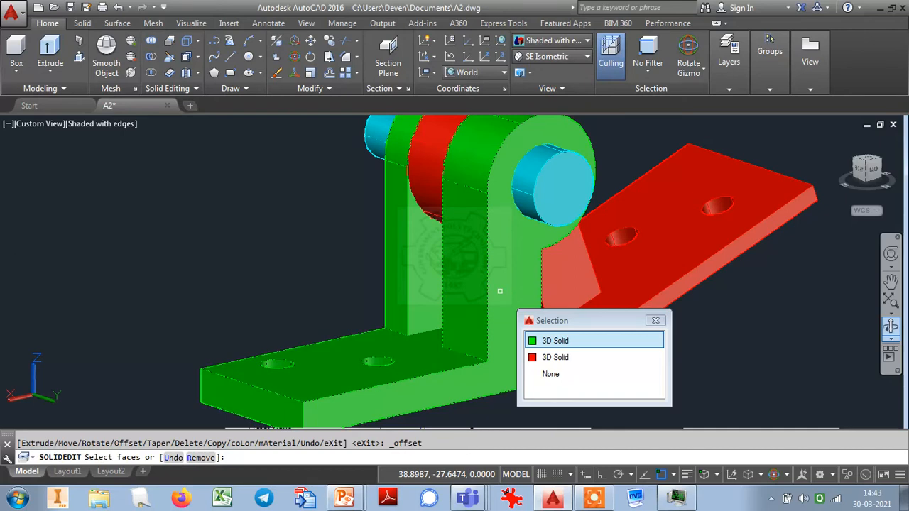
pyautogui.click(553, 341)
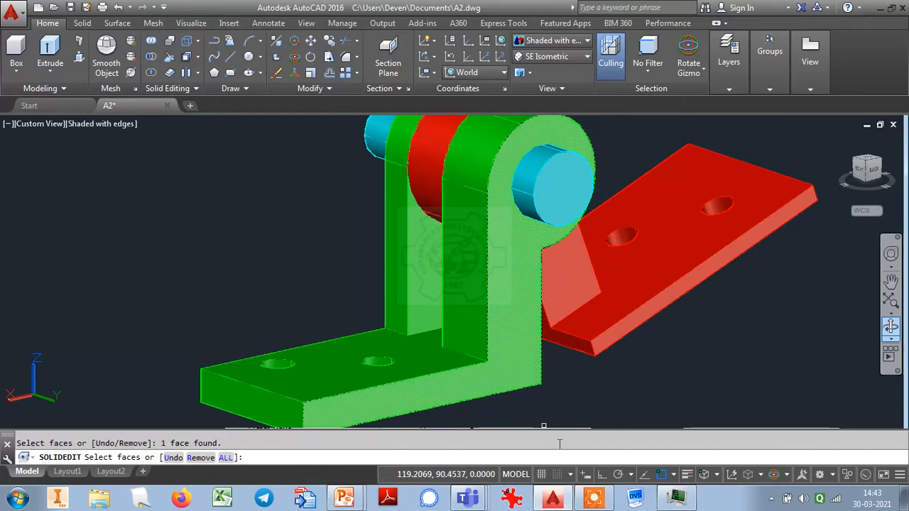
pyautogui.press('Return')
pyautogui.write('-10')
pyautogui.press('Return')
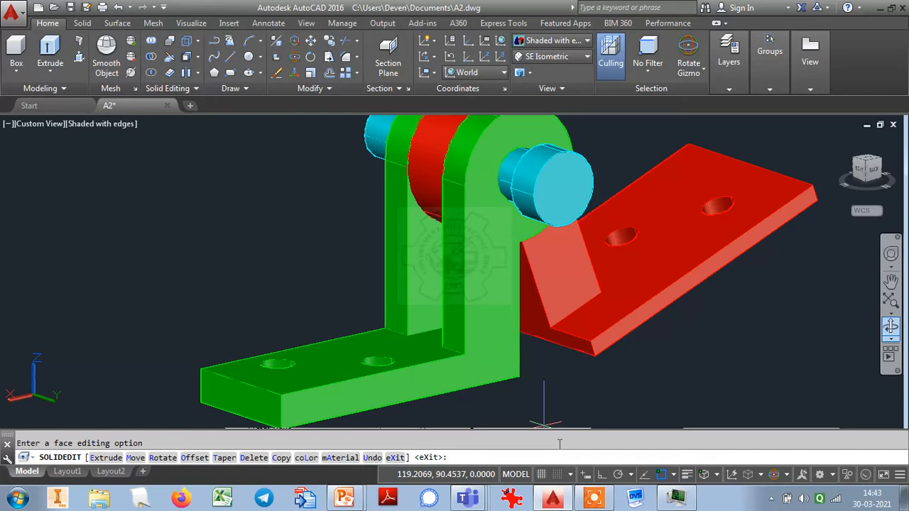
# Move the cyan pin 10 units along its axis with Ortho on, bringing its head towards the green lug.
pyautogui.click(892, 327)
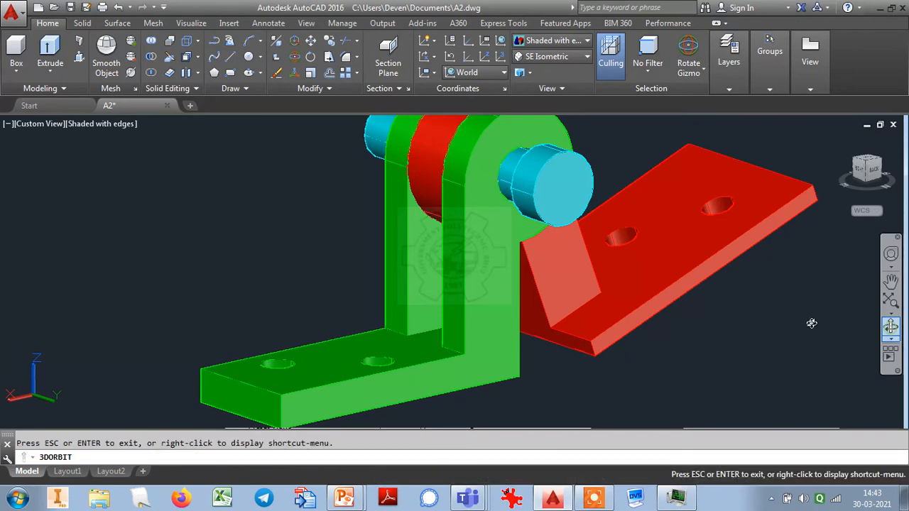
pyautogui.moveTo(493, 246); pyautogui.dragTo(456, 256)
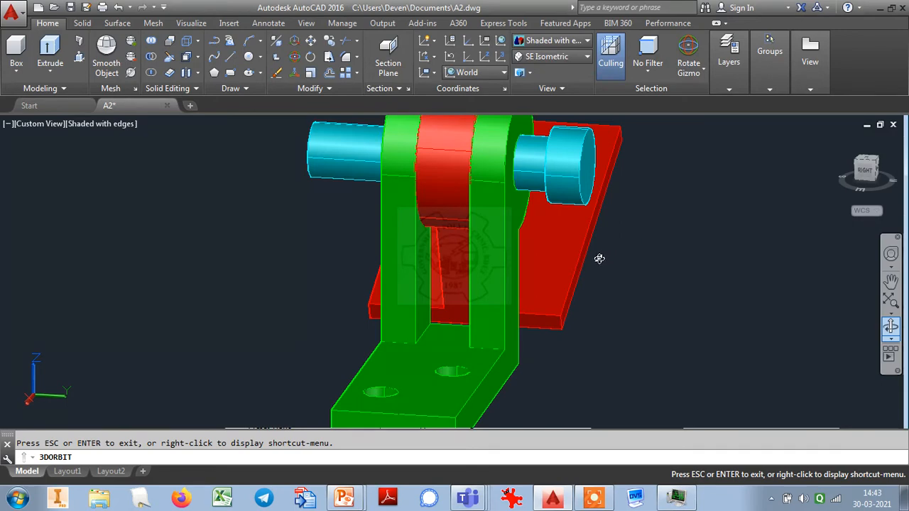
pyautogui.moveTo(600, 258); pyautogui.dragTo(613, 272)
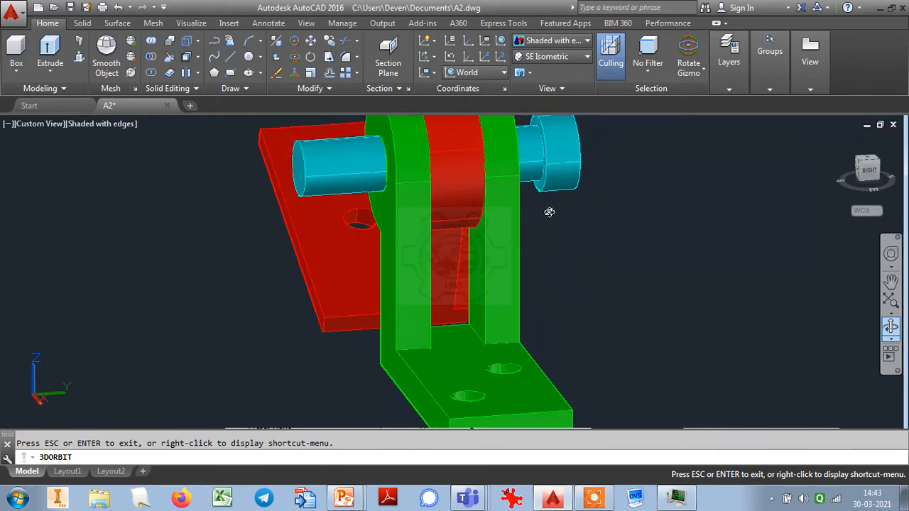
pyautogui.press('Escape')
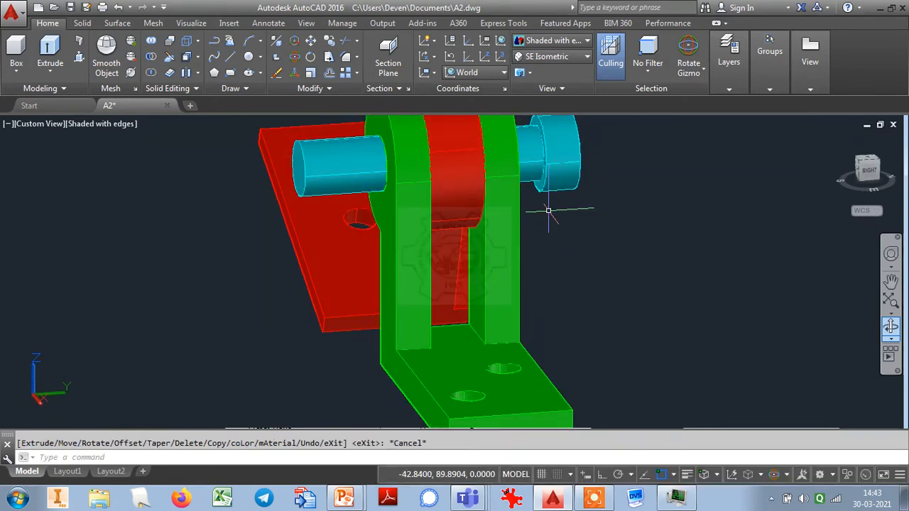
pyautogui.write('m')
pyautogui.press('Return')
pyautogui.click(555, 186)
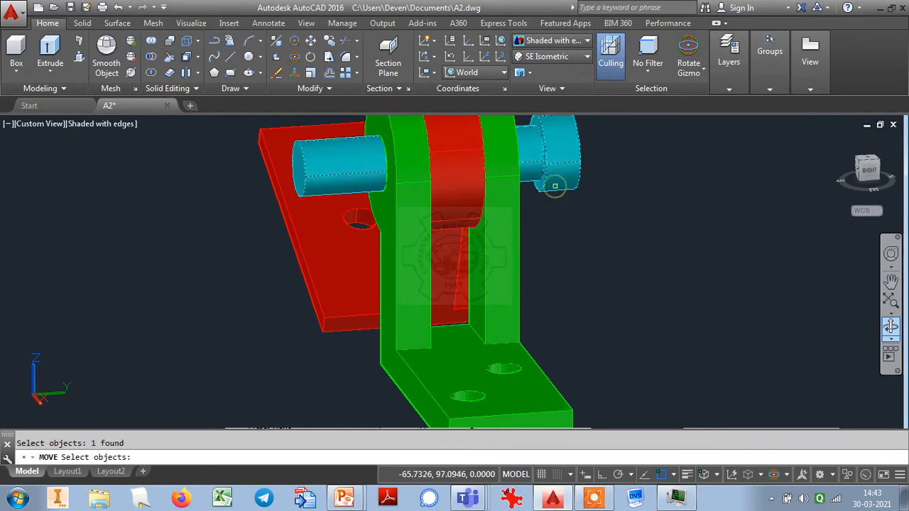
pyautogui.press('Return')
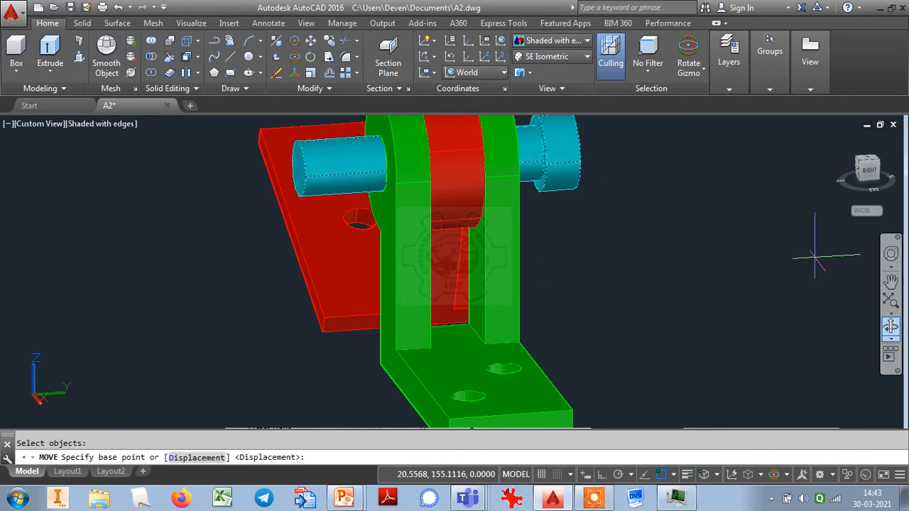
pyautogui.click(800, 252)
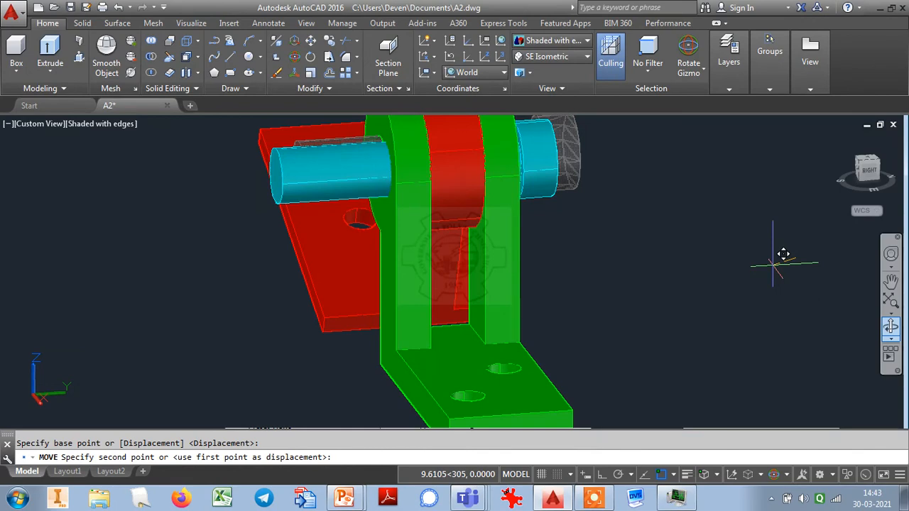
pyautogui.press('F8')
pyautogui.write('10')
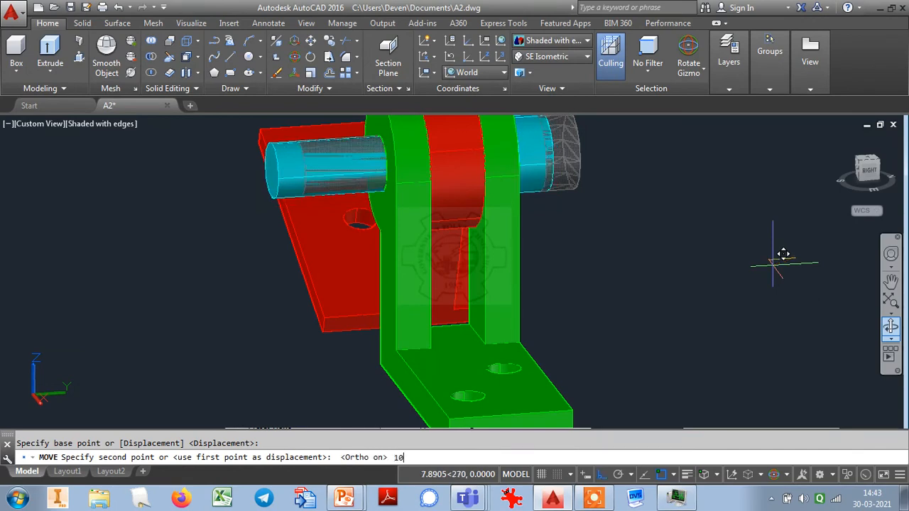
pyautogui.press('Return')
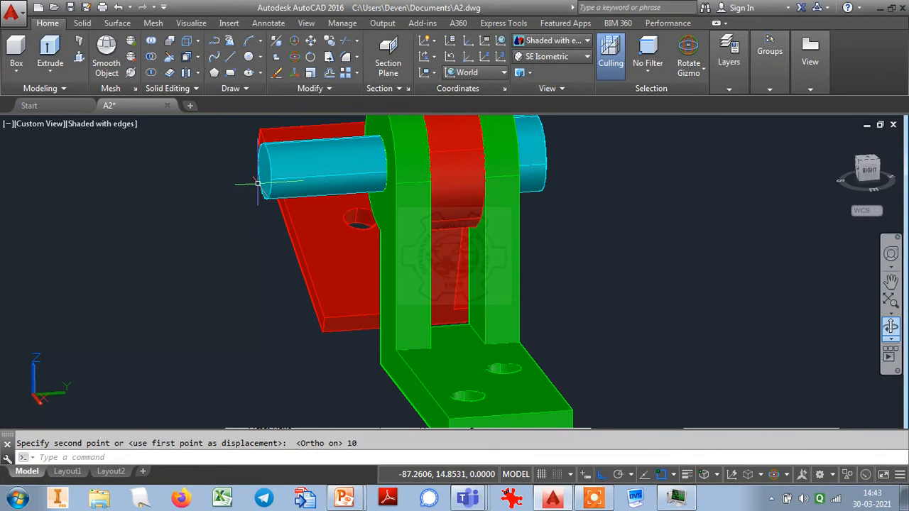
# Offset the flat end face at the pin's free end inward to shorten the protruding shank.
pyautogui.click(187, 57)
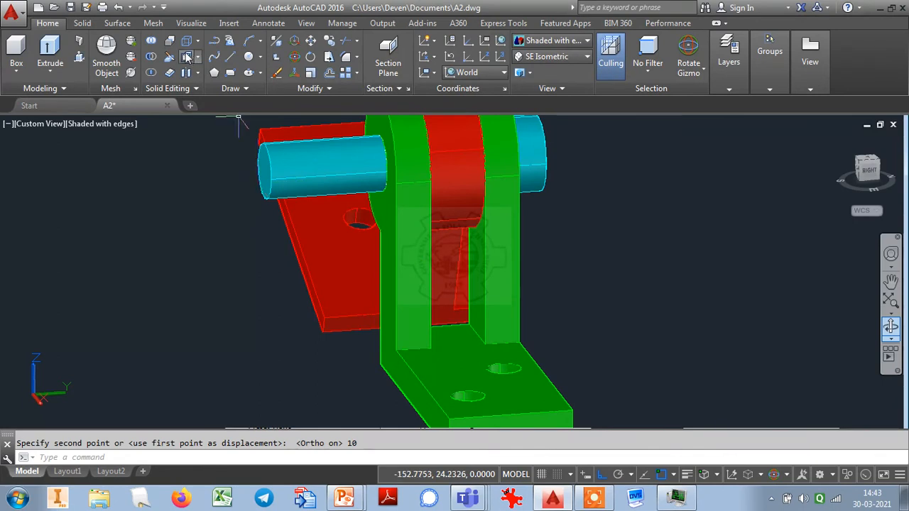
pyautogui.click(264, 184)
pyautogui.press('Return')
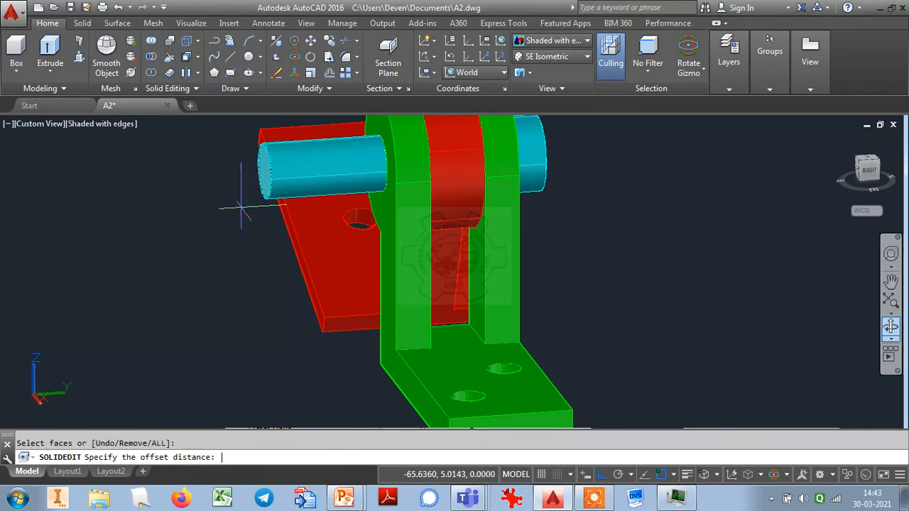
pyautogui.write('-10')
pyautogui.press('Return')
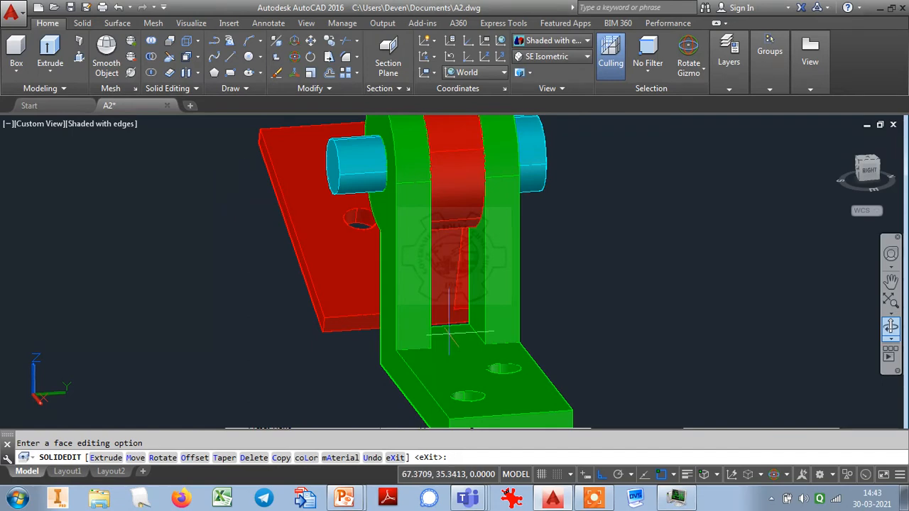
pyautogui.press('Escape')
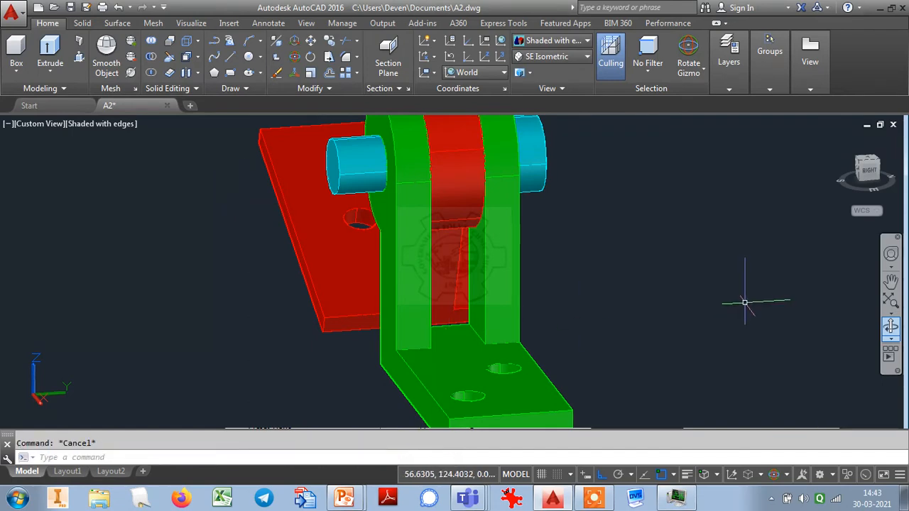
# Offset the cylindrical face of the pin's shank by -2 to reduce its diameter.
pyautogui.click(891, 327)
pyautogui.moveTo(562, 315); pyautogui.dragTo(450, 320)
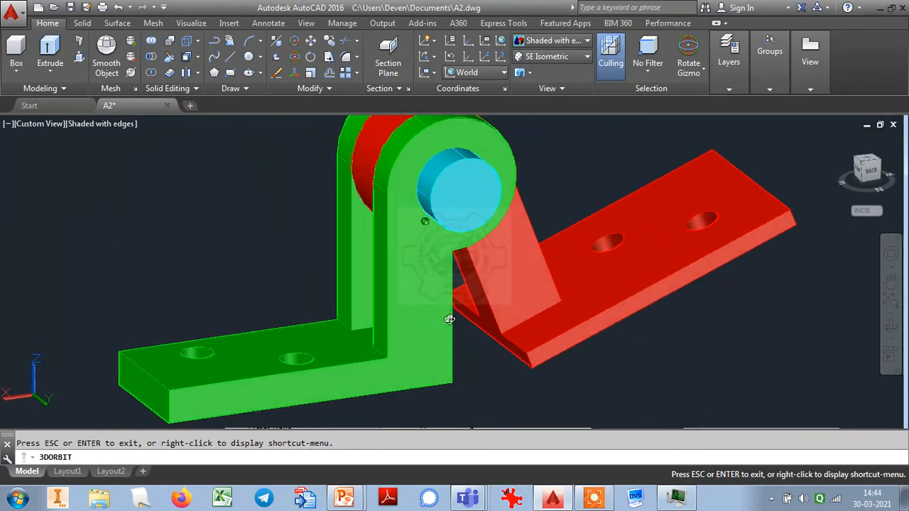
pyautogui.scroll(-3, 450, 319)
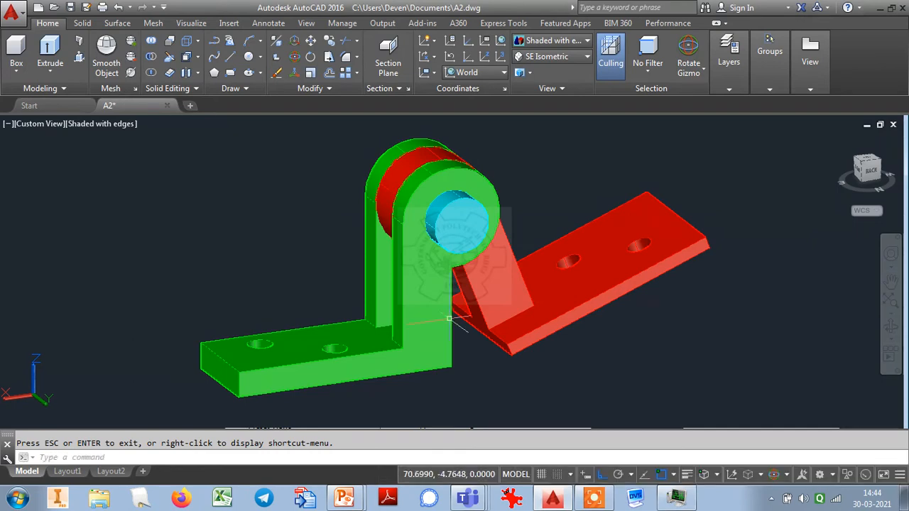
pyautogui.click(890, 325)
pyautogui.moveTo(432, 331); pyautogui.dragTo(609, 345)
pyautogui.press('Escape')
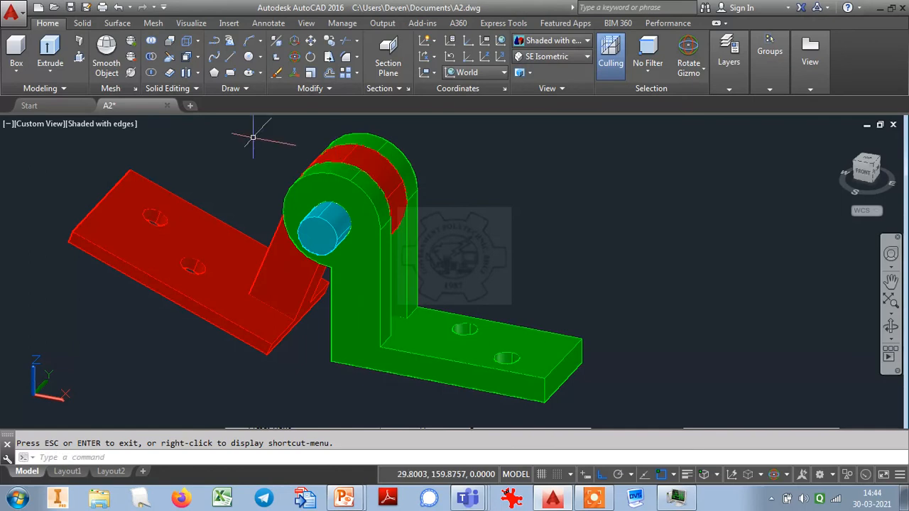
pyautogui.click(185, 58)
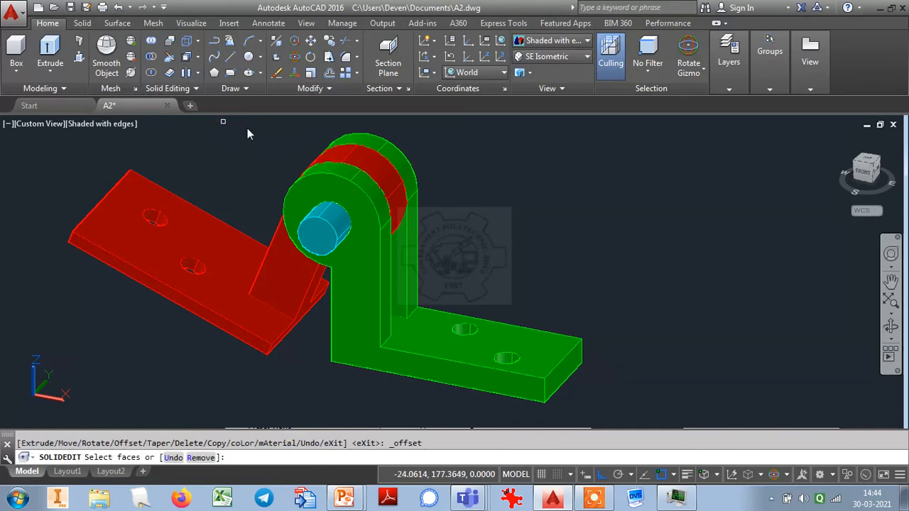
pyautogui.click(338, 225)
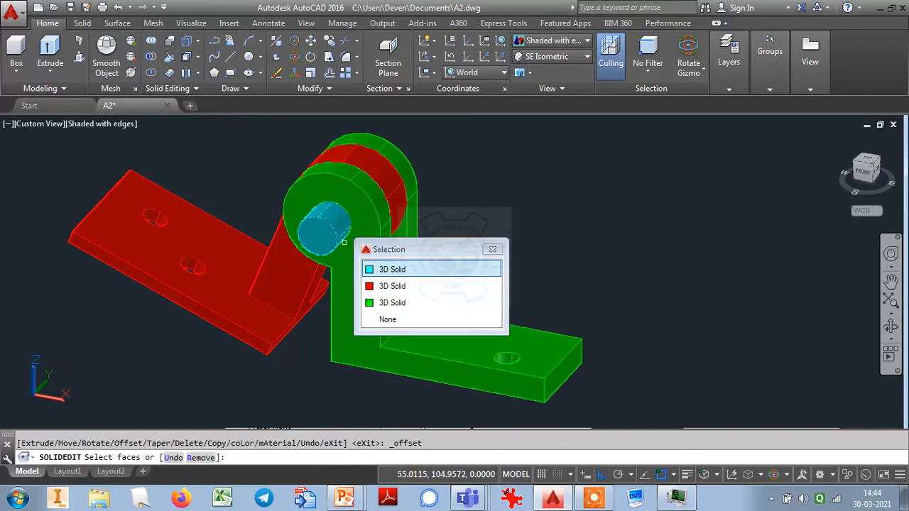
pyautogui.click(372, 269)
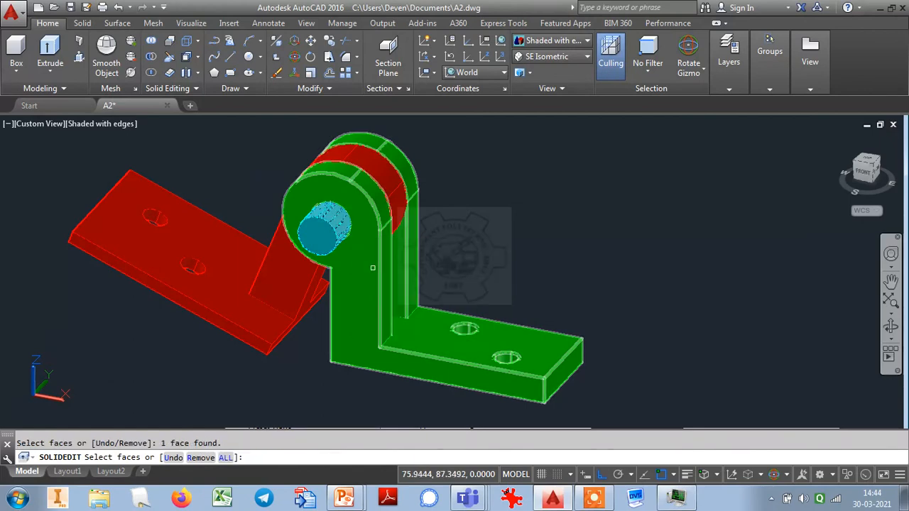
pyautogui.write('-2')
pyautogui.press('Return')
pyautogui.press('Return')
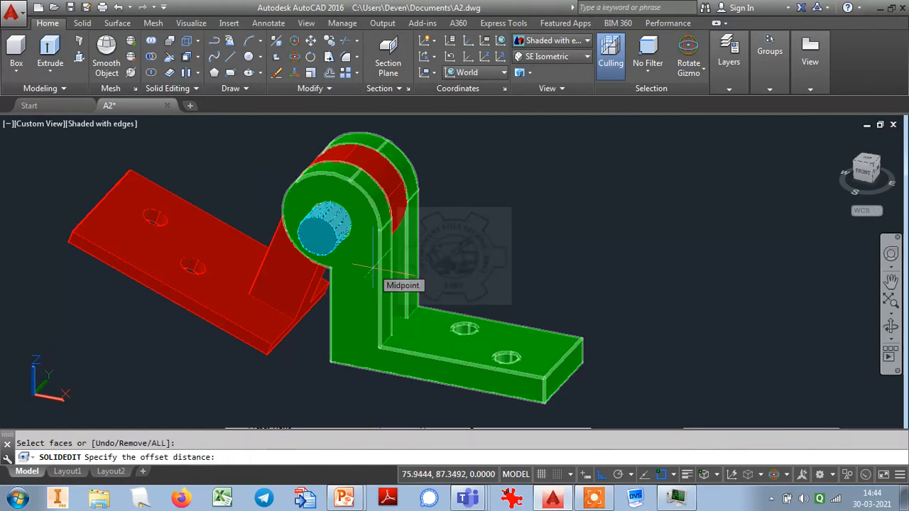
pyautogui.write('-2')
pyautogui.press('Return')
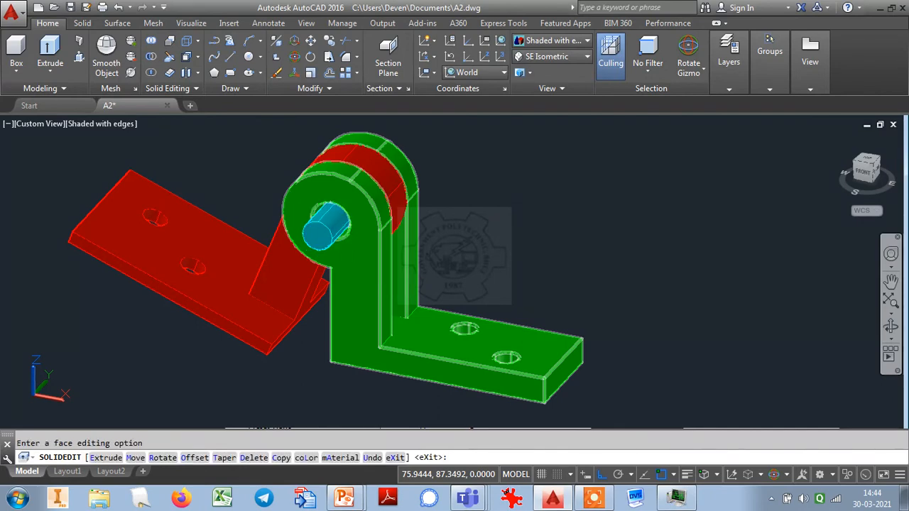
pyautogui.scroll(8, 299, 208)
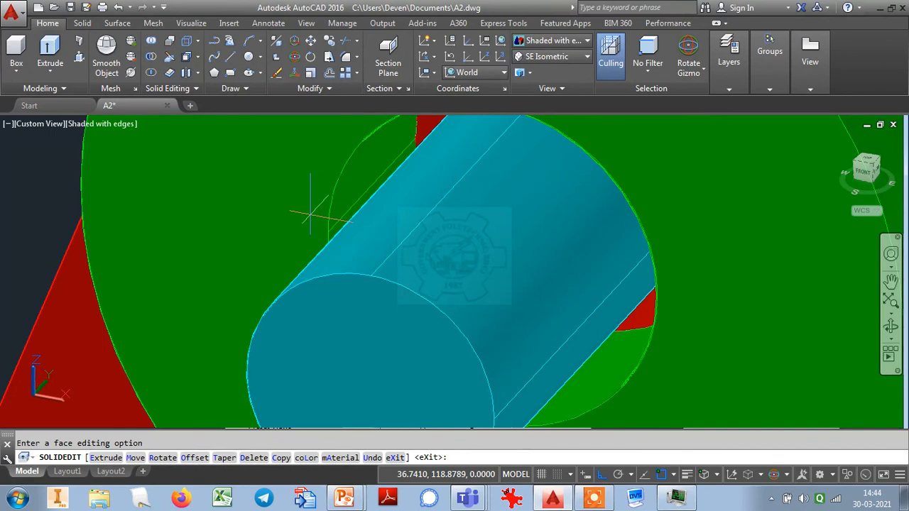
# Offset the cylindrical face of the pin hole in the green lug at the pin's free end by 2 to suit the thinner shank.
pyautogui.scroll(-4, 310, 212)
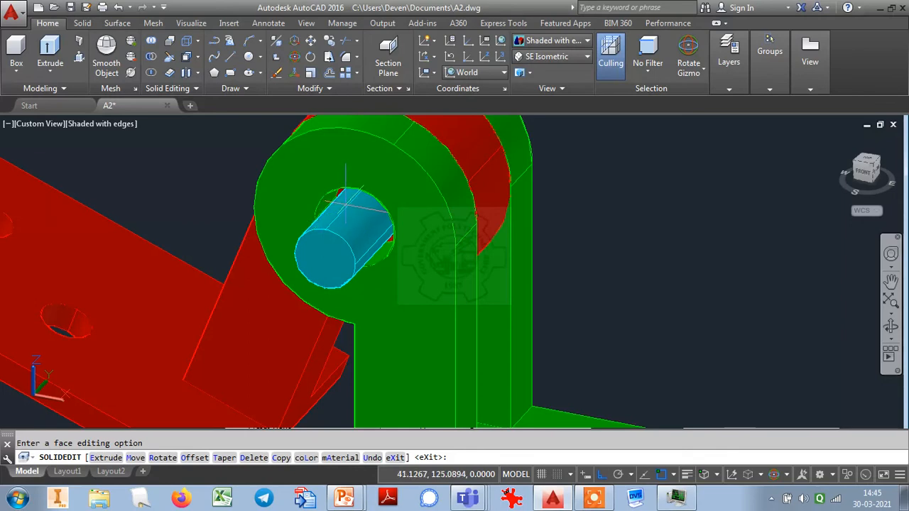
pyautogui.scroll(6, 346, 202)
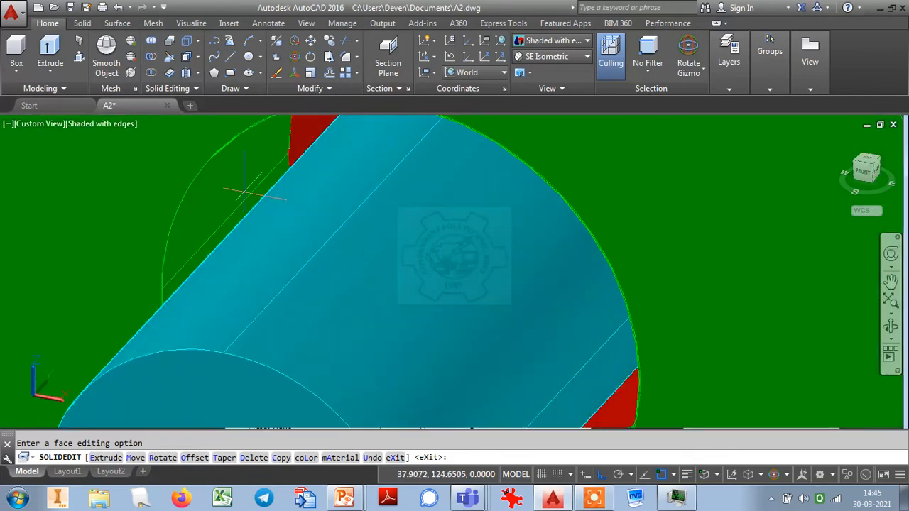
pyautogui.scroll(2, 232, 190)
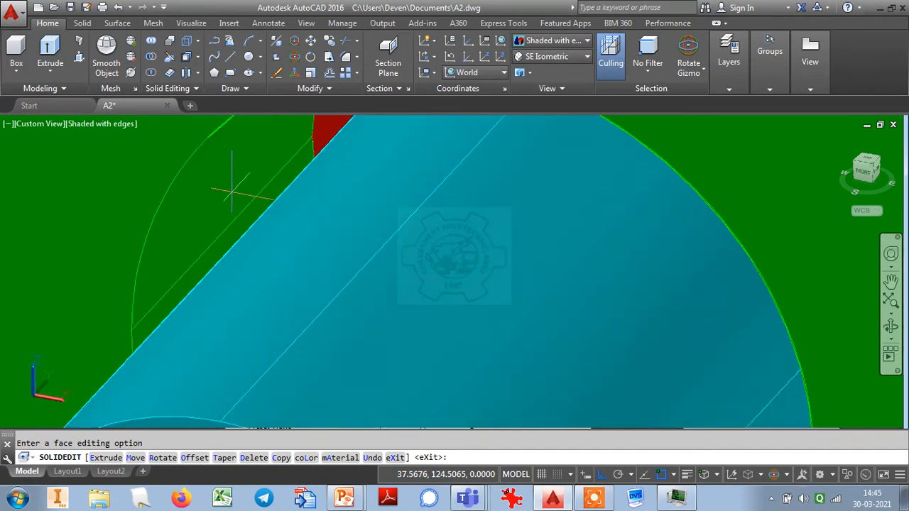
pyautogui.click(186, 59)
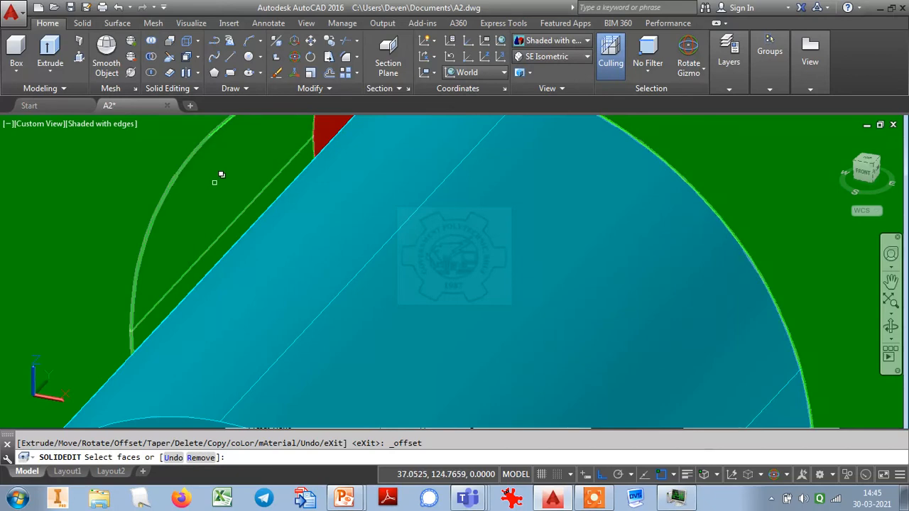
pyautogui.click(258, 227)
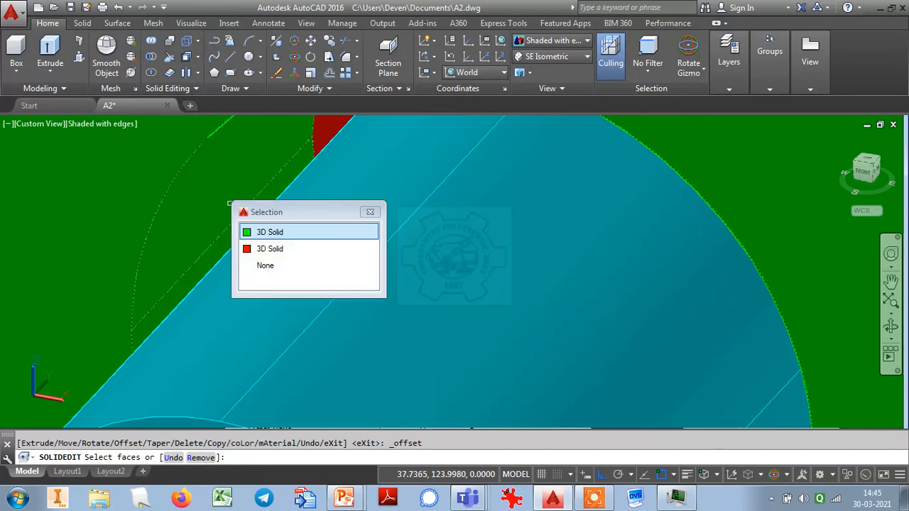
pyautogui.click(260, 231)
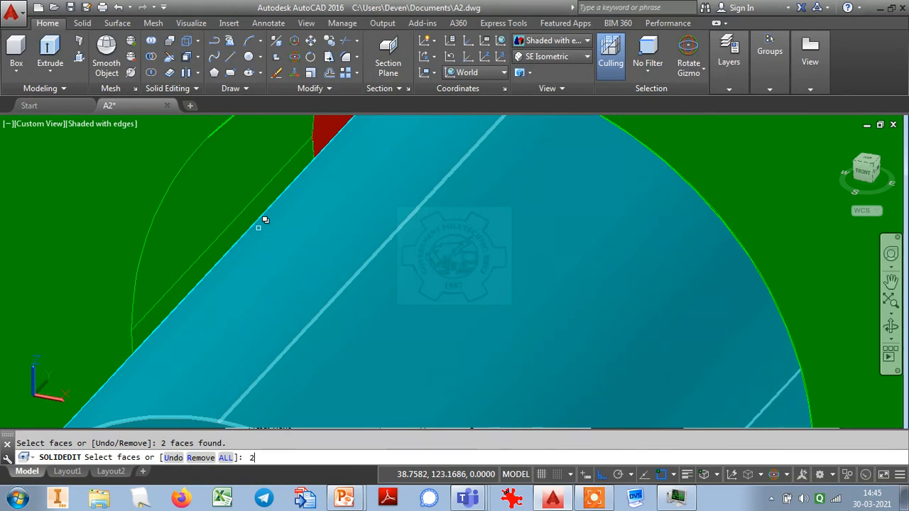
pyautogui.press('Return')
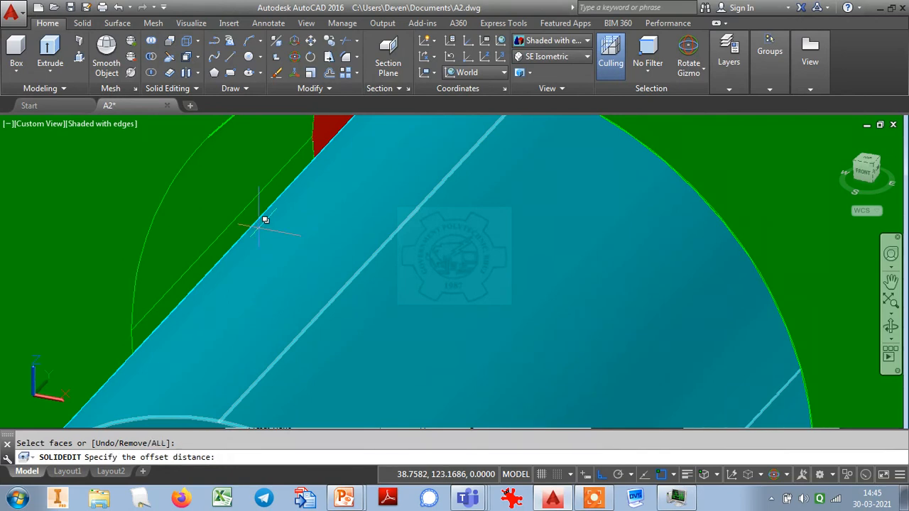
pyautogui.write('2')
pyautogui.press('Return')
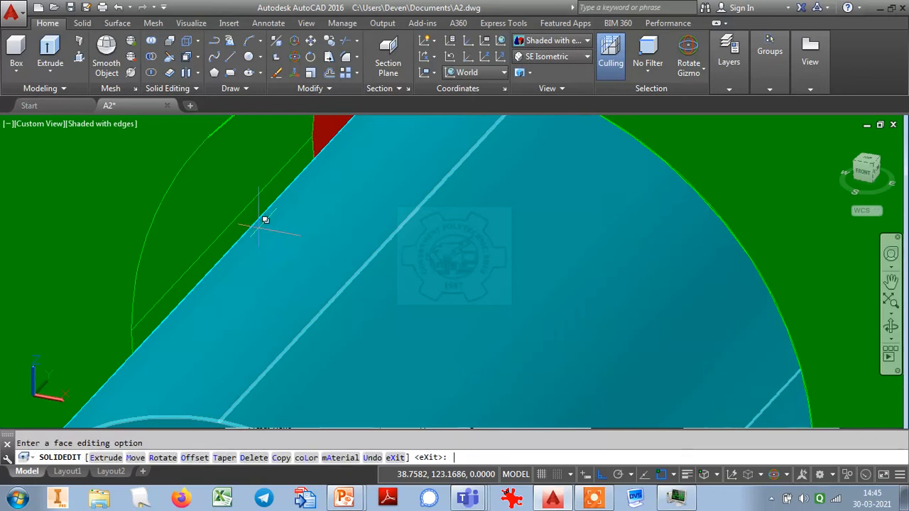
pyautogui.press('Escape')
pyautogui.write('z')
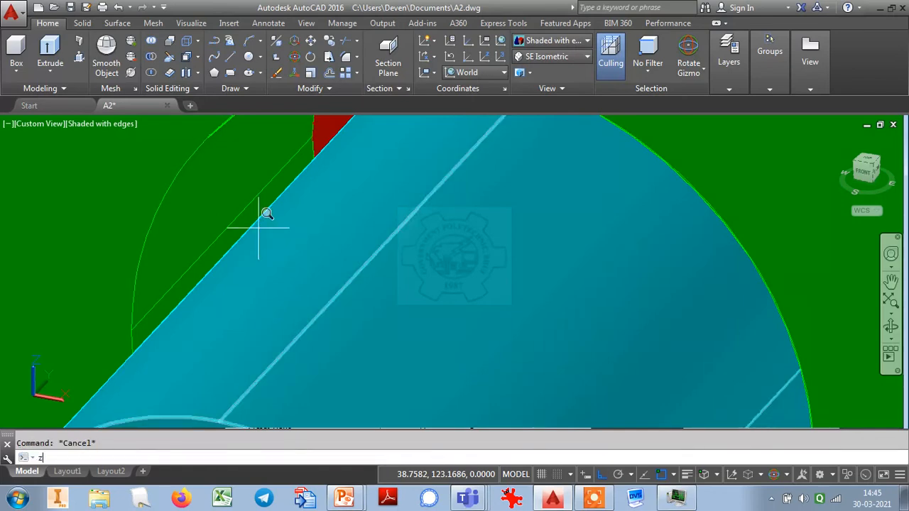
pyautogui.press('Return')
pyautogui.write('e')
pyautogui.press('Return')
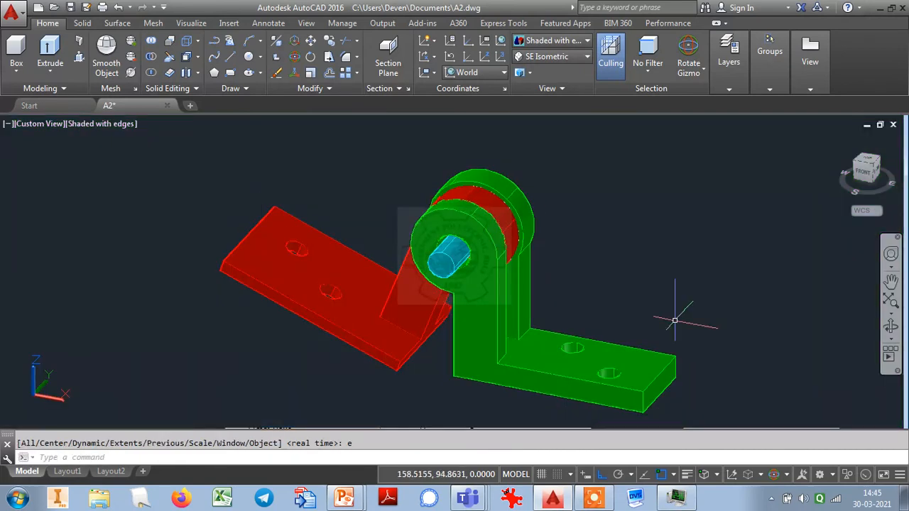